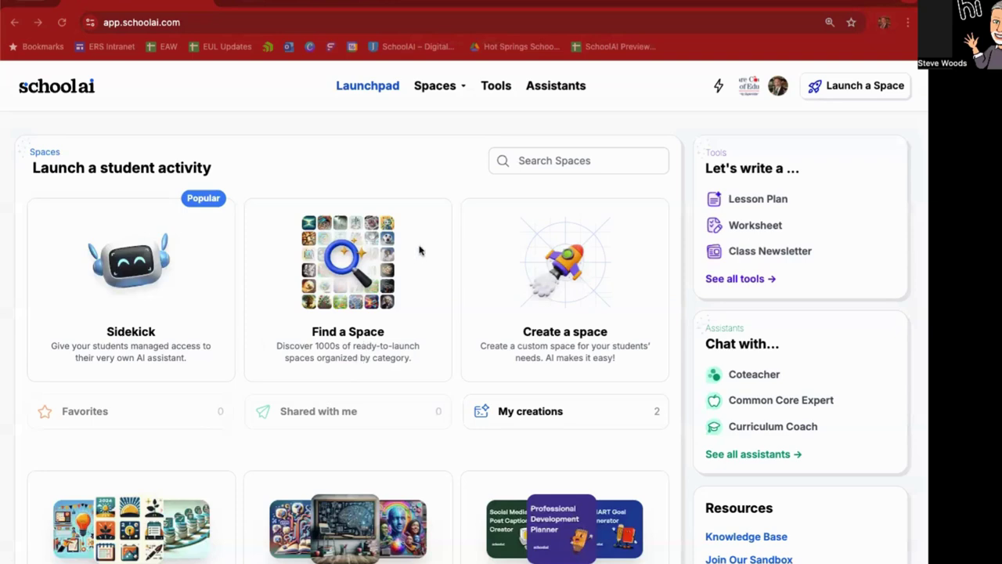
{"action": "left_click", "coordinate": [439, 92]}
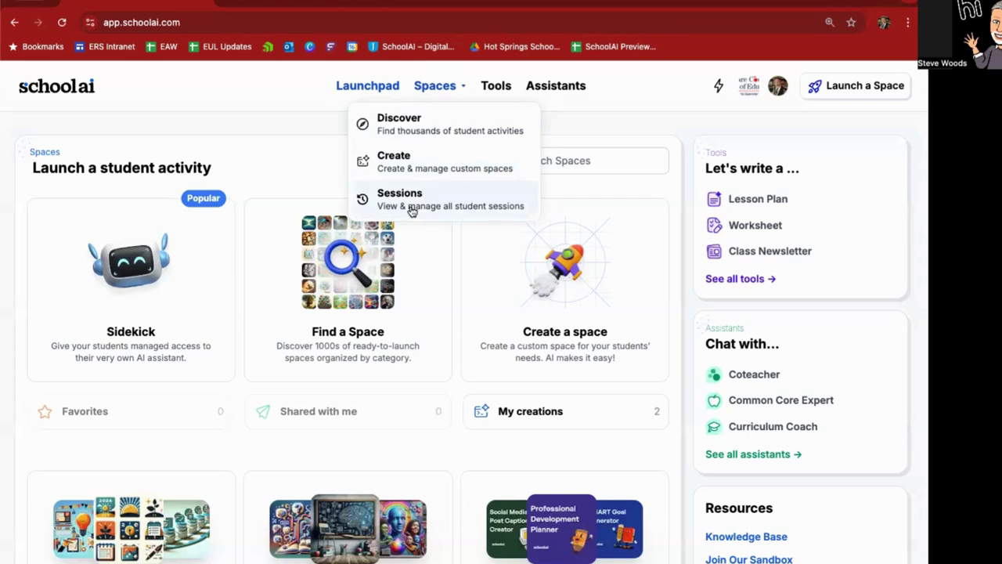
{"action": "triple_click", "coordinate": [265, 146]}
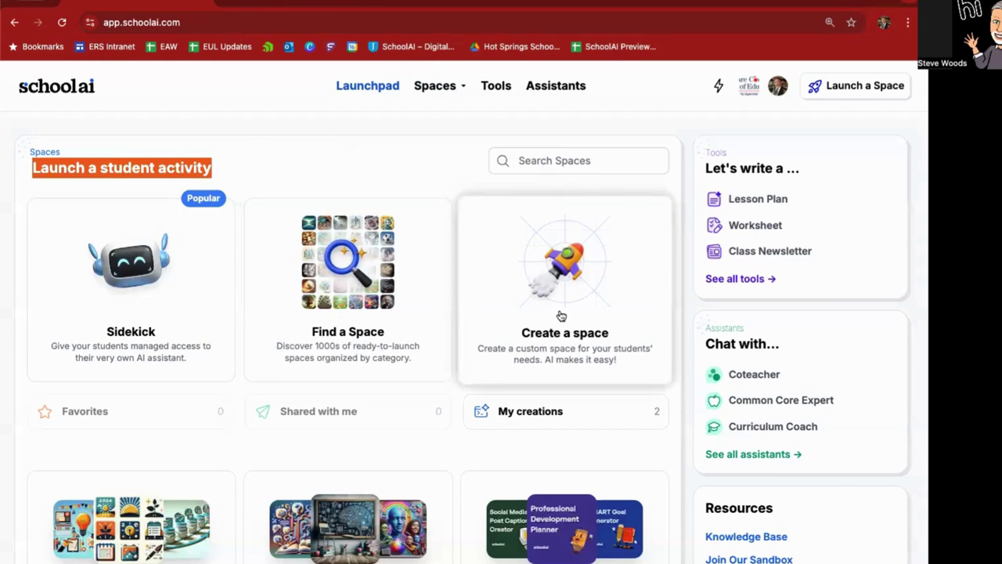
{"action": "scroll", "coordinate": [558, 321], "scroll_direction": "down", "scroll_amount": 2}
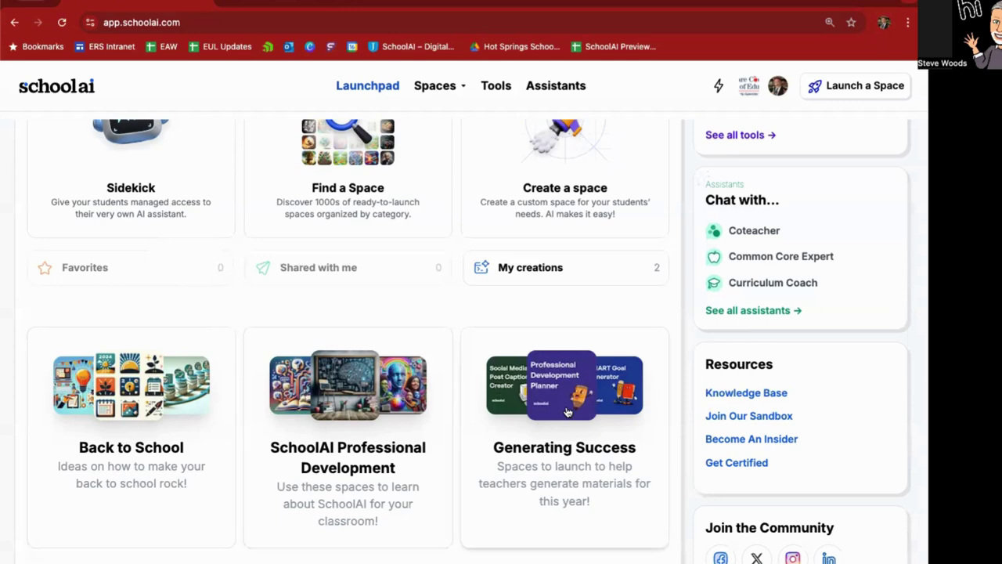
{"action": "scroll", "coordinate": [568, 412], "scroll_direction": "up", "scroll_amount": 2}
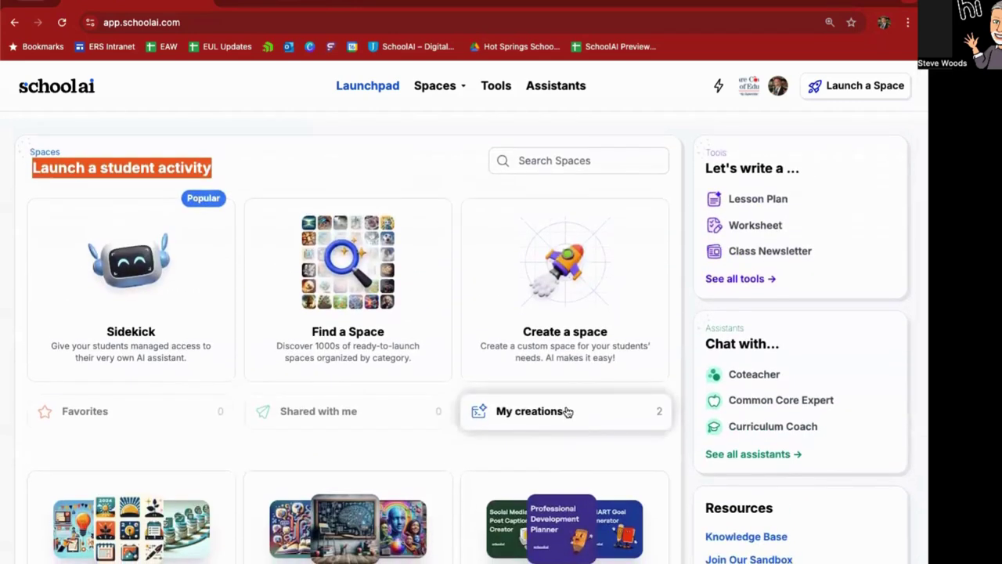
- Open the Discover page for spaces and reset its standards filters
{"action": "left_click", "coordinate": [438, 90]}
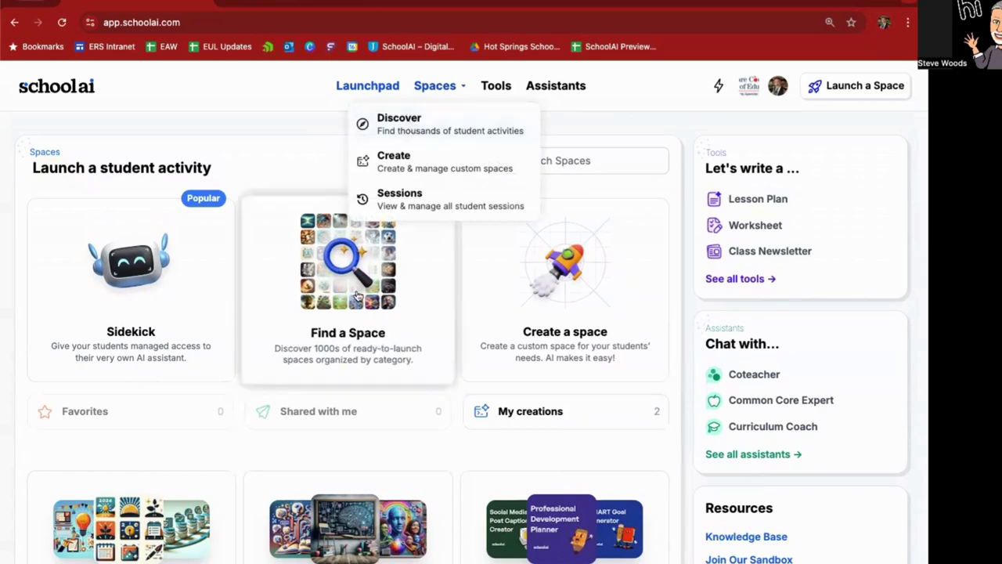
{"action": "left_click", "coordinate": [405, 119]}
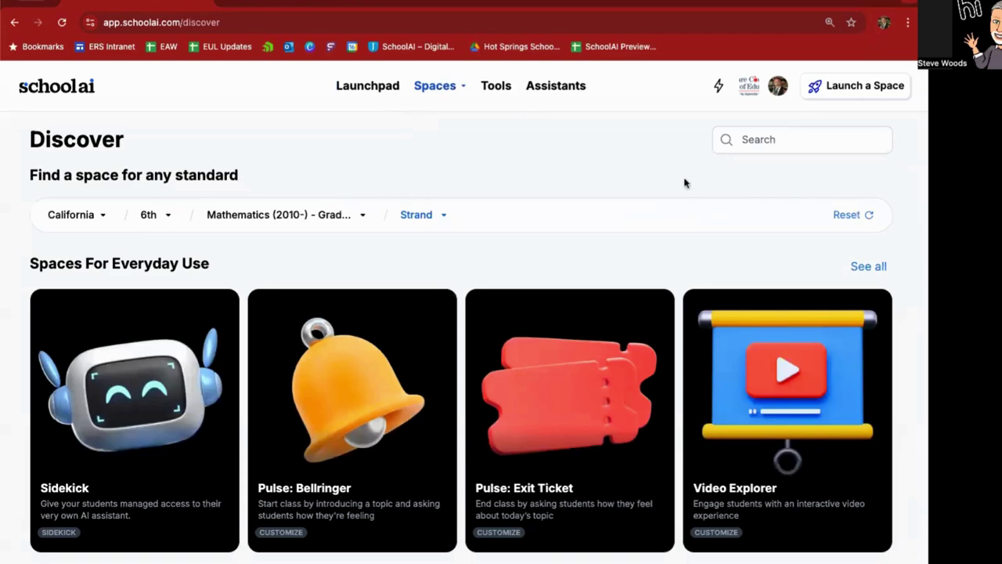
{"action": "left_click", "coordinate": [844, 216]}
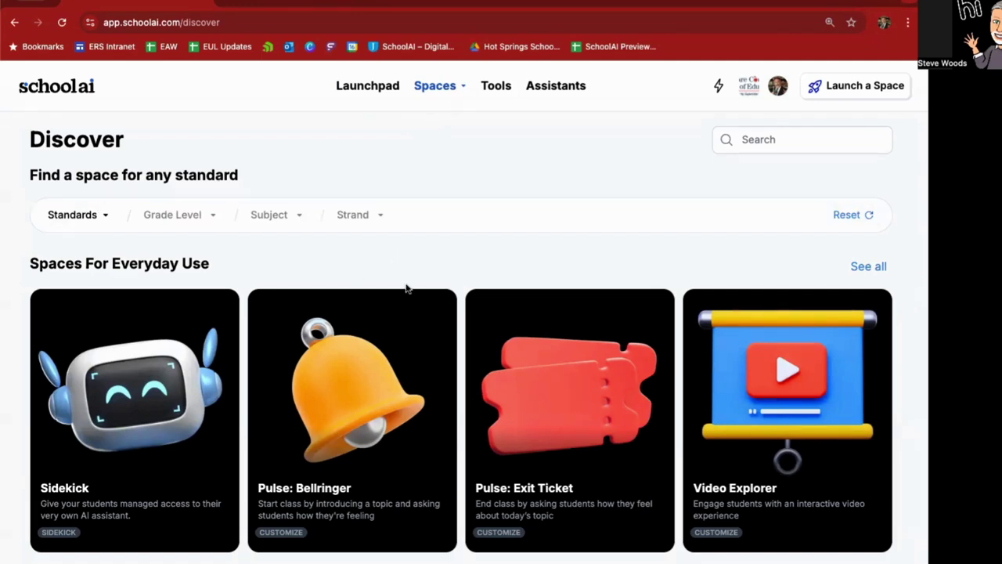
- Show all the Spaces For Everyday Use, look through them and open the Historic Figure Chatbot
{"action": "scroll", "coordinate": [462, 269], "scroll_direction": "down", "scroll_amount": 1}
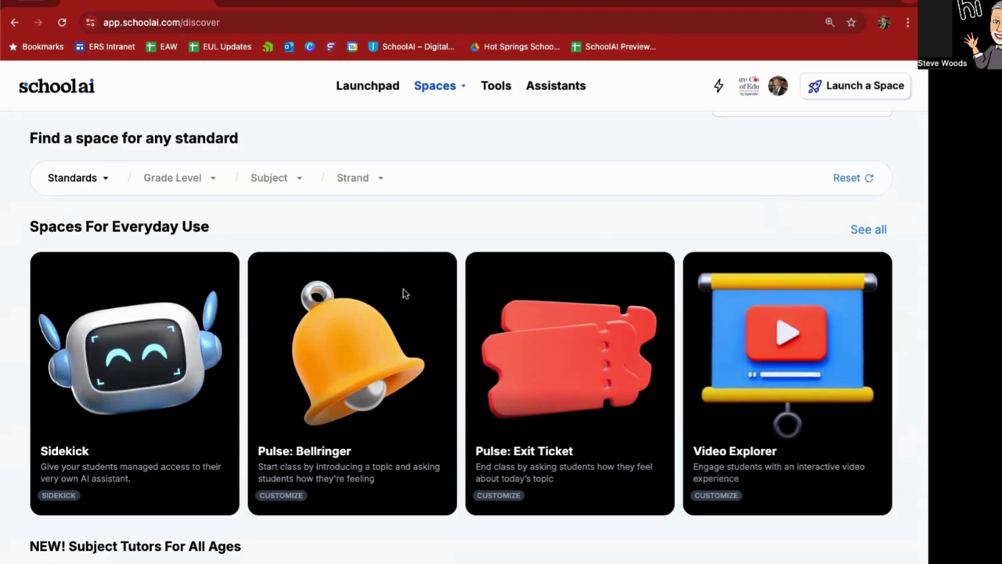
{"action": "left_click", "coordinate": [867, 230]}
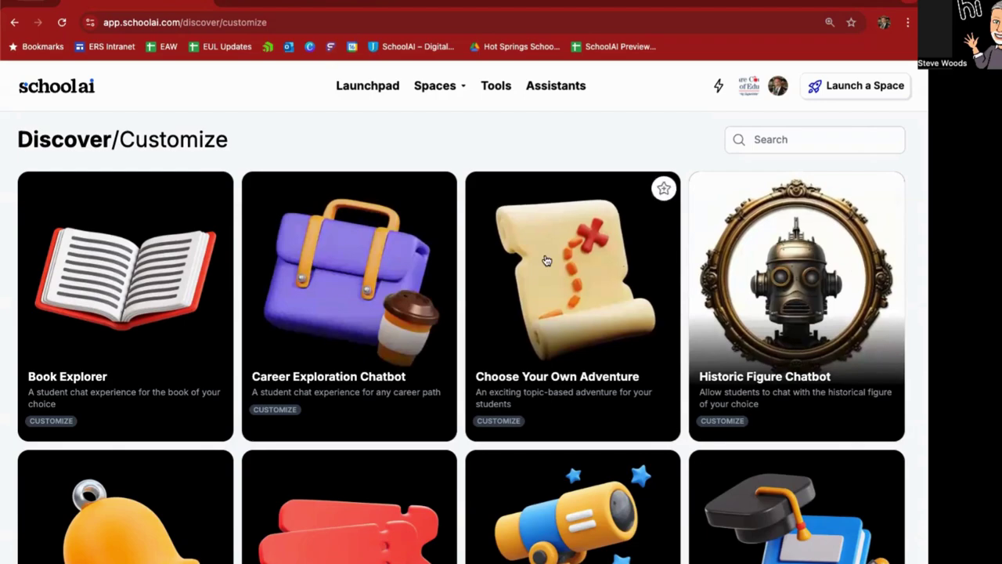
{"action": "scroll", "coordinate": [544, 258], "scroll_direction": "down", "scroll_amount": 5}
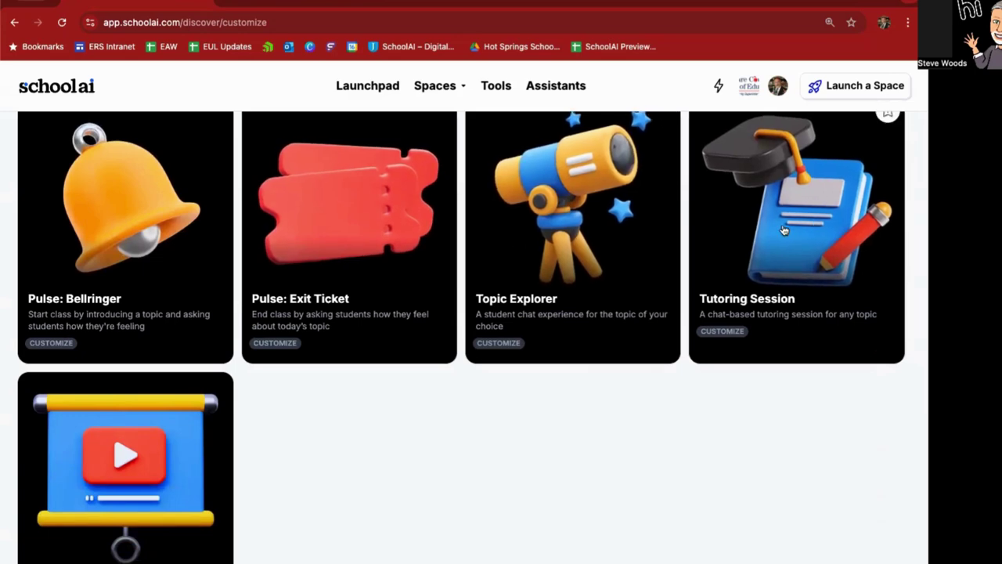
{"action": "scroll", "coordinate": [377, 444], "scroll_direction": "up", "scroll_amount": 1}
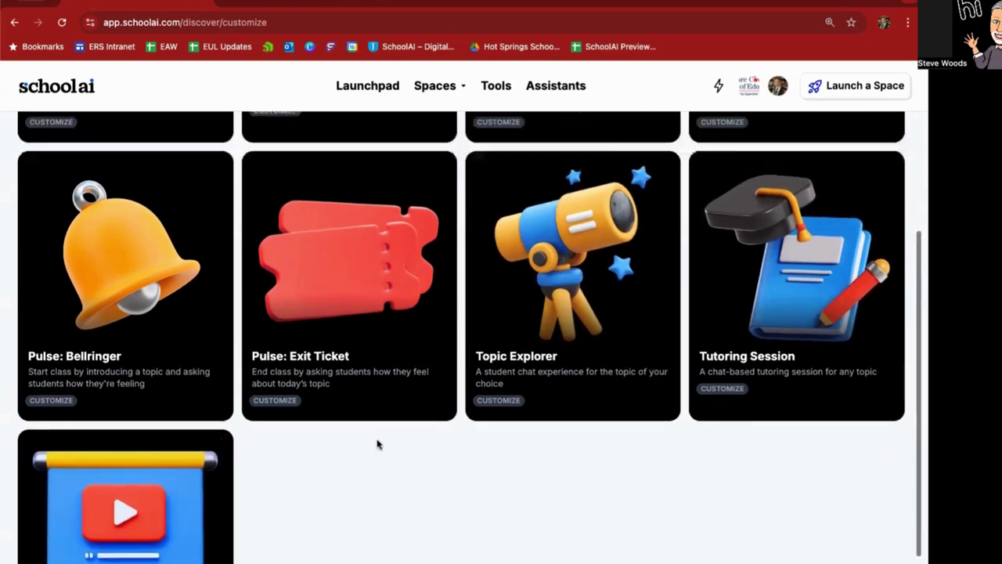
{"action": "scroll", "coordinate": [376, 444], "scroll_direction": "up", "scroll_amount": 5}
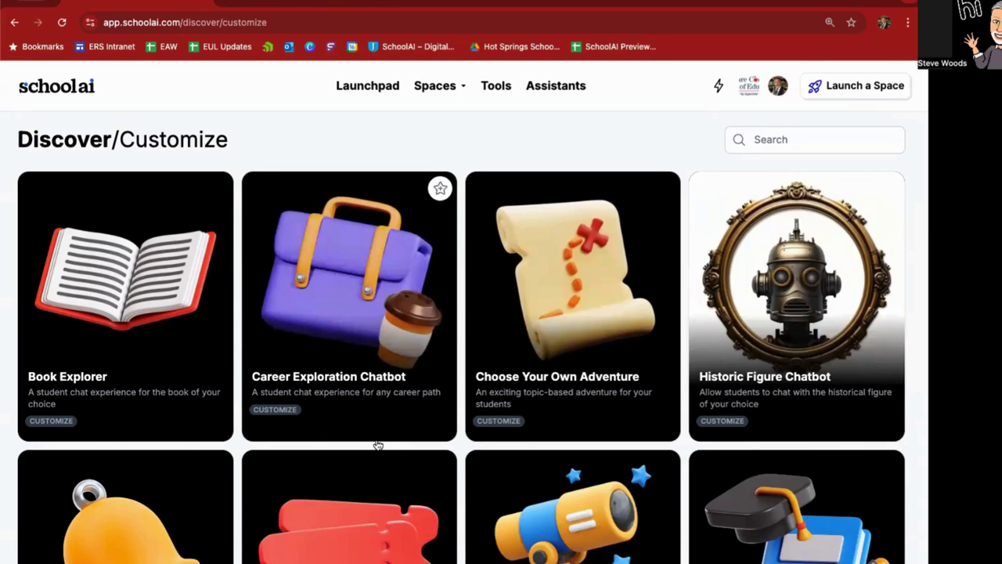
{"action": "left_click", "coordinate": [817, 256]}
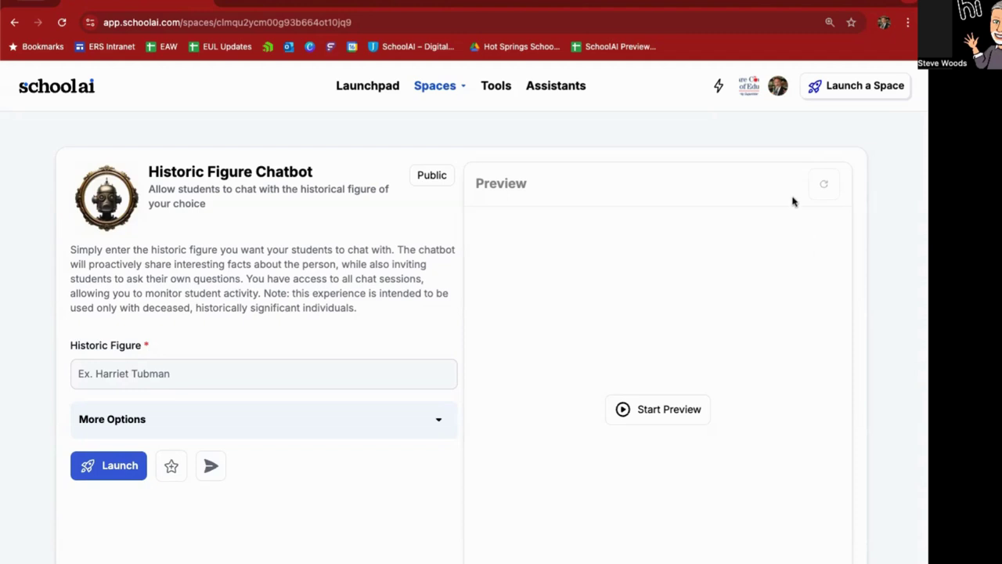
- Enter Thomas Jefferson as the chatbot's historic figure
{"action": "left_click", "coordinate": [320, 368]}
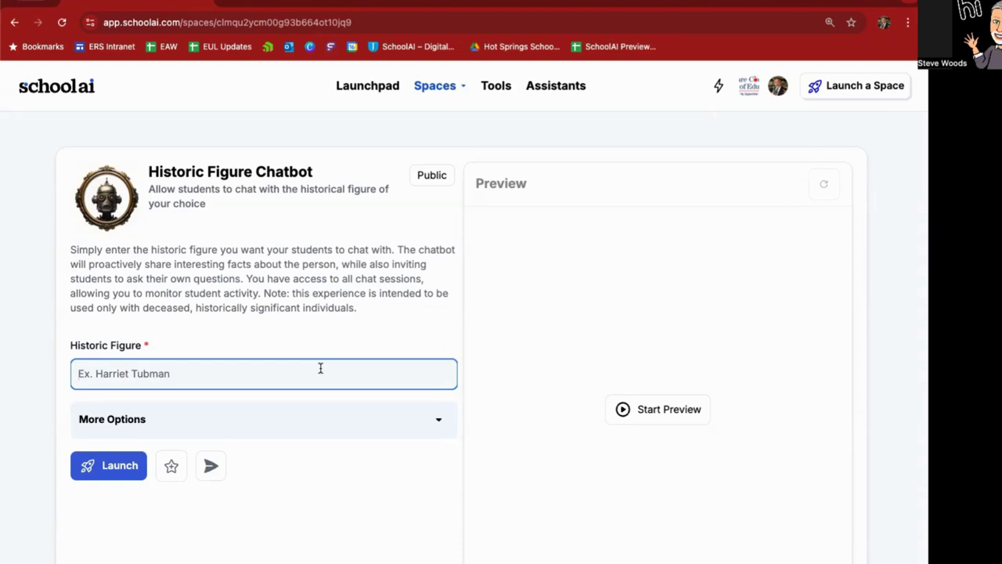
{"action": "type", "text": "Thomas"}
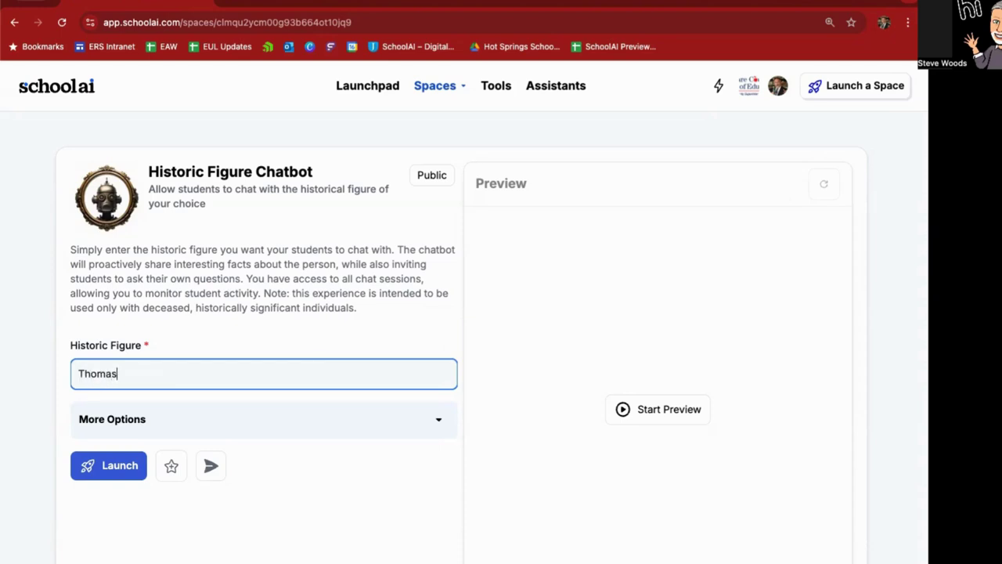
{"action": "type", "text": " Jefferson"}
{"action": "left_click", "coordinate": [444, 330]}
- Set the custom instructions to "I want you to specifically talk about your body of work regarding the Constitution and United States laws."
{"action": "scroll", "coordinate": [445, 329], "scroll_direction": "down", "scroll_amount": 1}
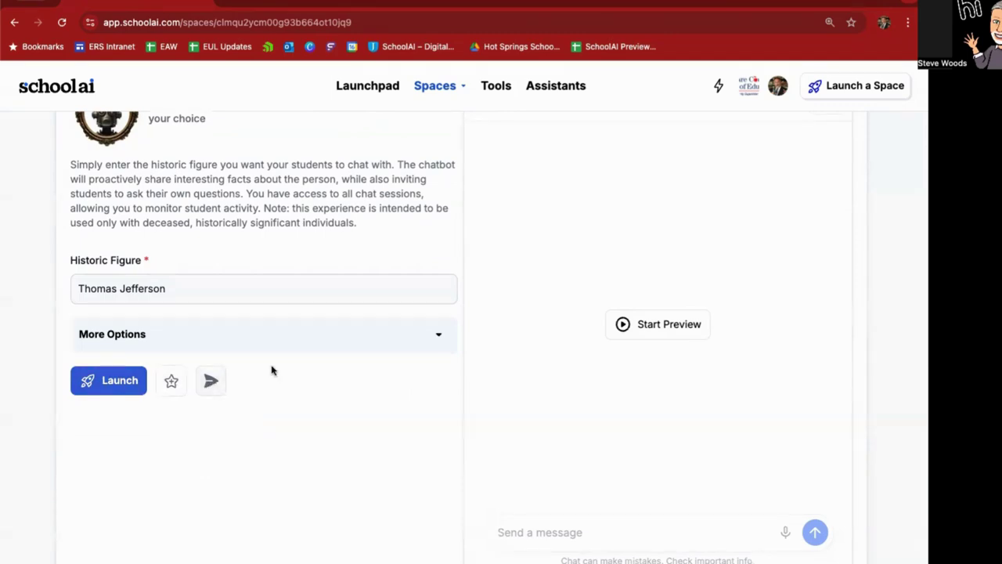
{"action": "left_click", "coordinate": [289, 338]}
{"action": "scroll", "coordinate": [291, 337], "scroll_direction": "down", "scroll_amount": 1}
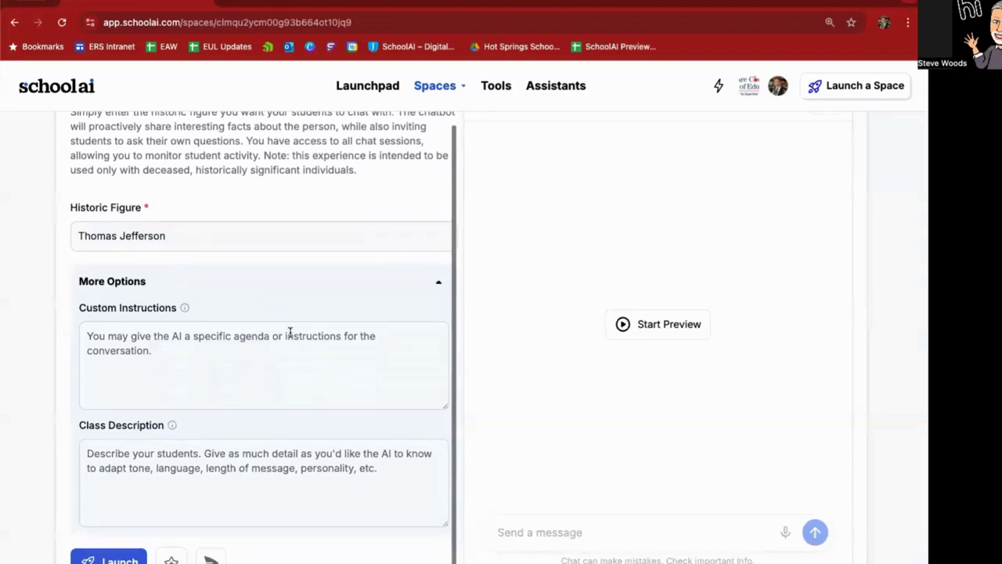
{"action": "left_click", "coordinate": [224, 374]}
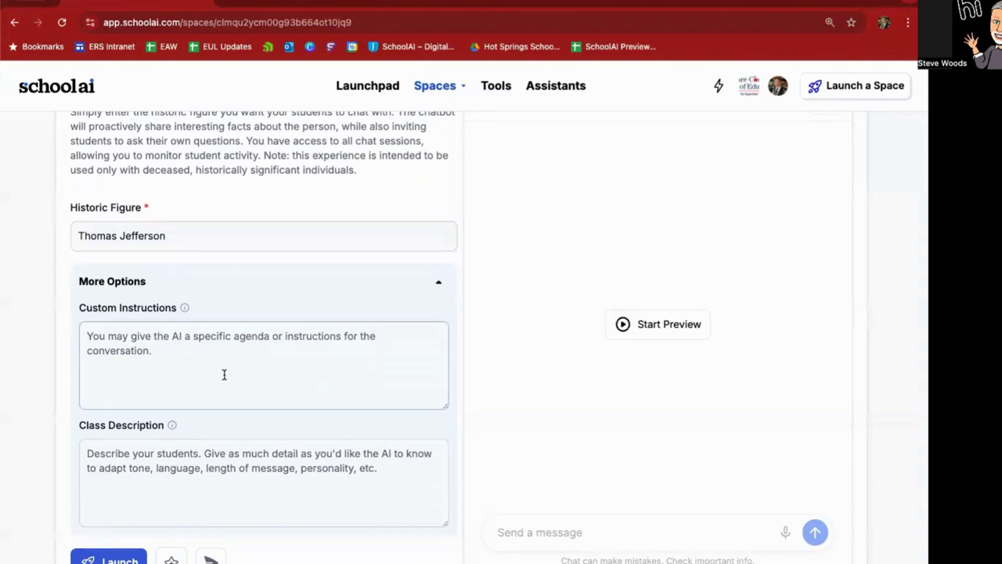
{"action": "type", "text": "I want you"}
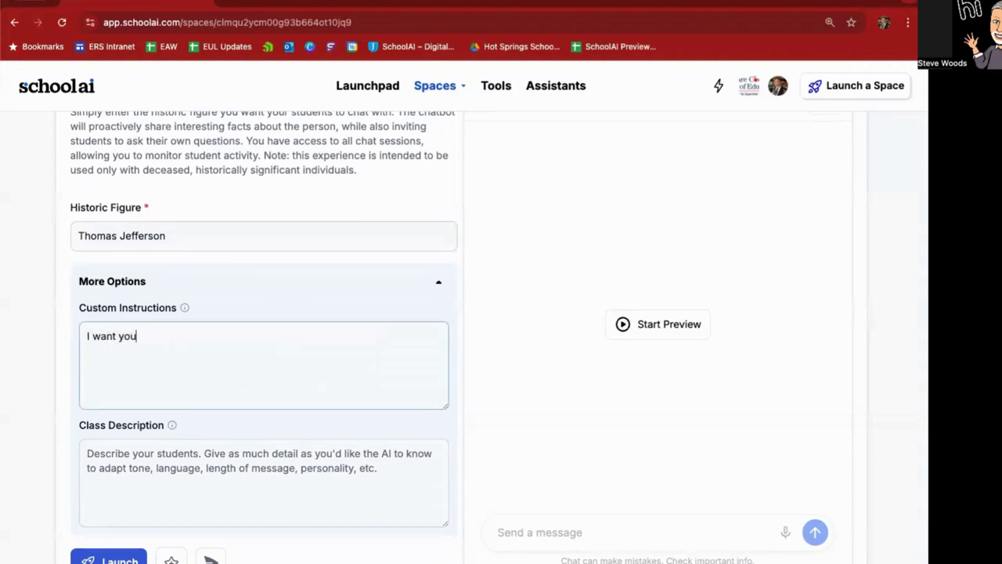
{"action": "type", "text": " to specifically talk about your "}
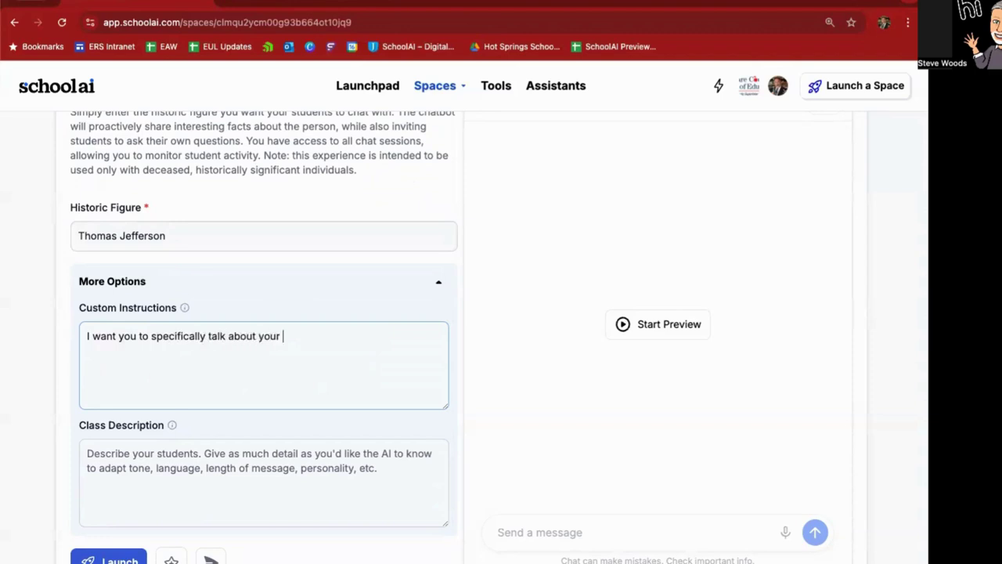
{"action": "type", "text": "body of work."}
{"action": "key", "text": "BackSpace"}
{"action": "type", "text": "regarding "}
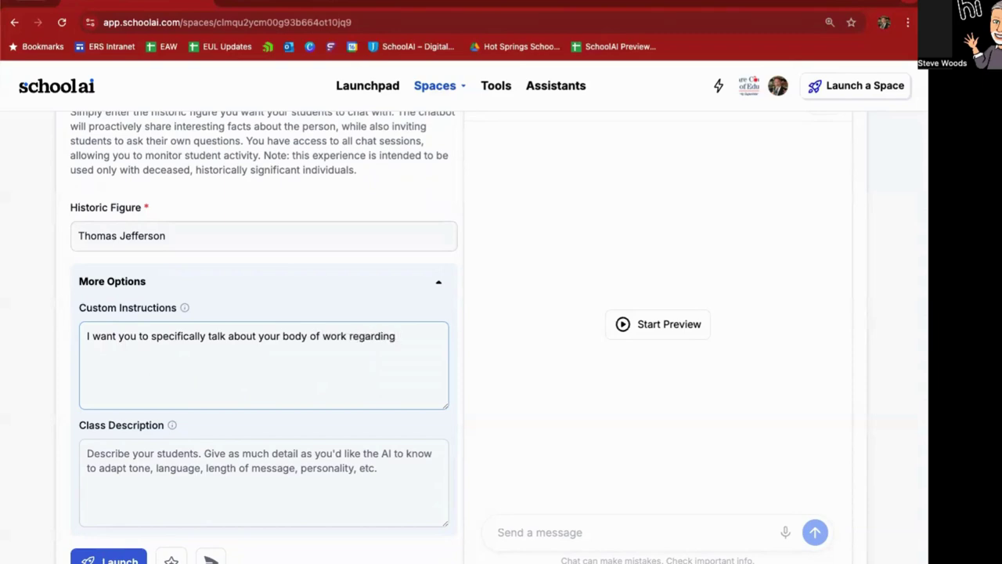
{"action": "type", "text": "the Constitution"}
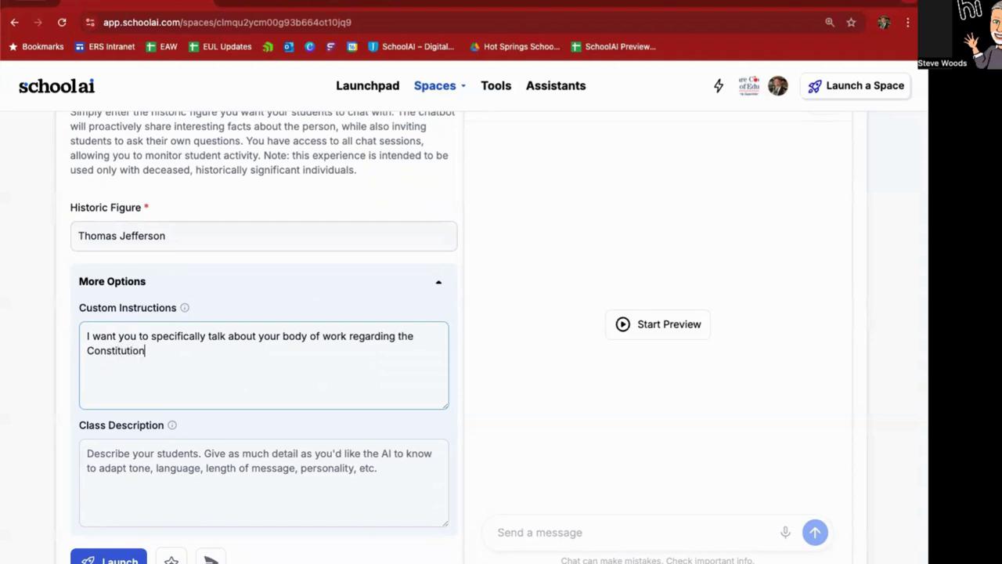
{"action": "type", "text": " and United States laws"}
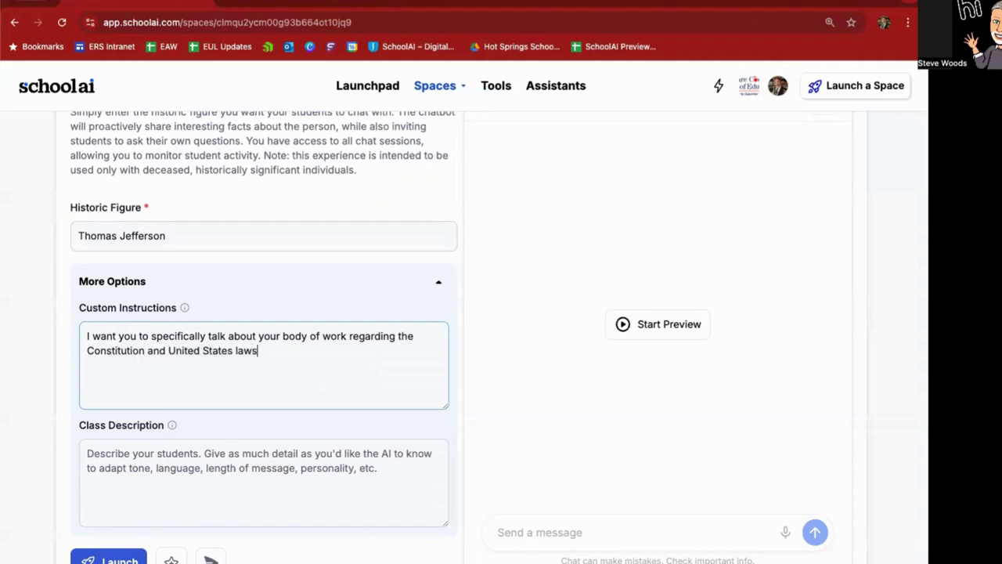
{"action": "type", "text": "."}
- Fill in the class description with "My students are 4th grade students."
{"action": "scroll", "coordinate": [198, 385], "scroll_direction": "down", "scroll_amount": 1}
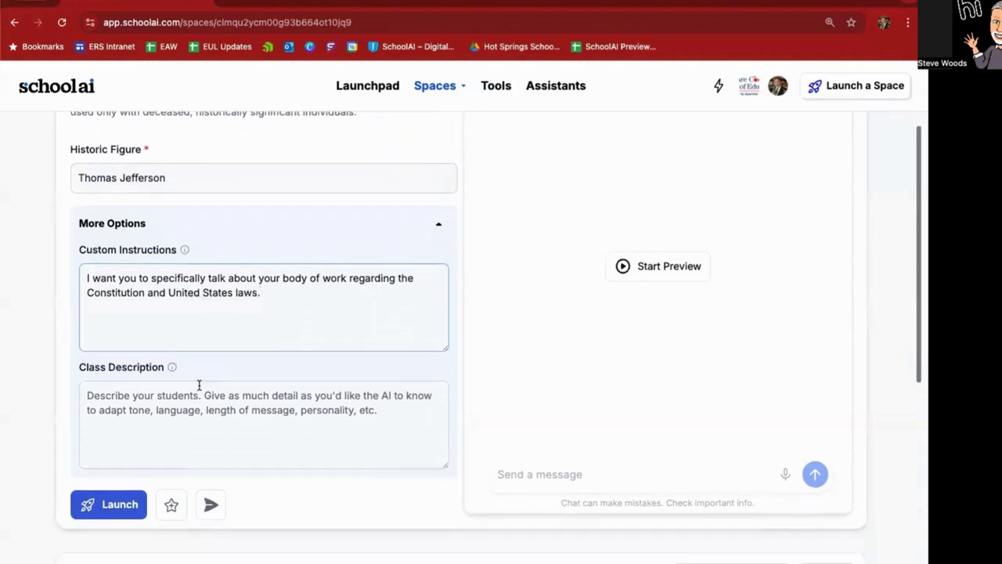
{"action": "left_click", "coordinate": [199, 384]}
{"action": "type", "text": "My stud"}
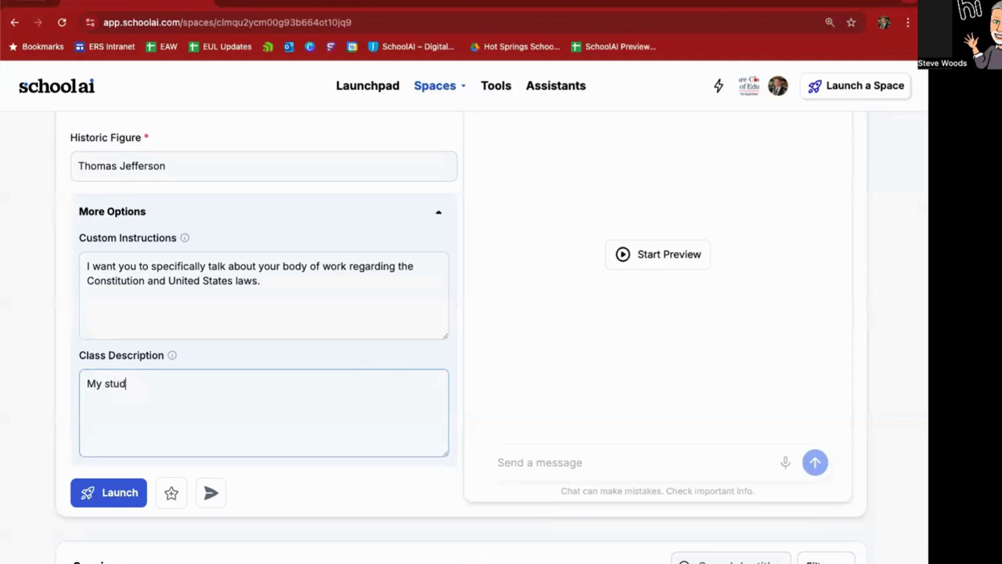
{"action": "type", "text": "ents are 4th grade students."}
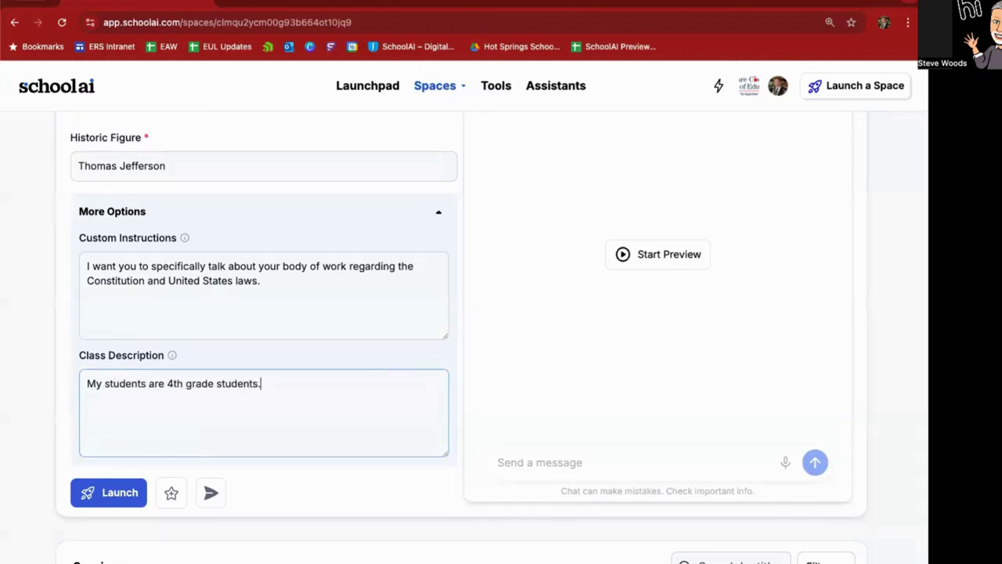
- Launch the space, choose to invite students with a space code and copy the student link
{"action": "left_click", "coordinate": [104, 482]}
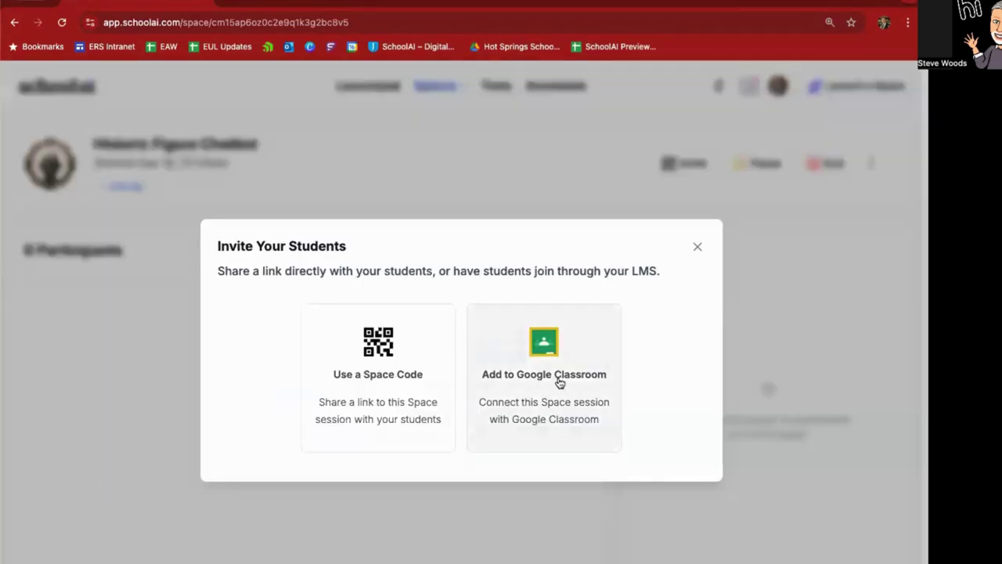
{"action": "left_click", "coordinate": [359, 361]}
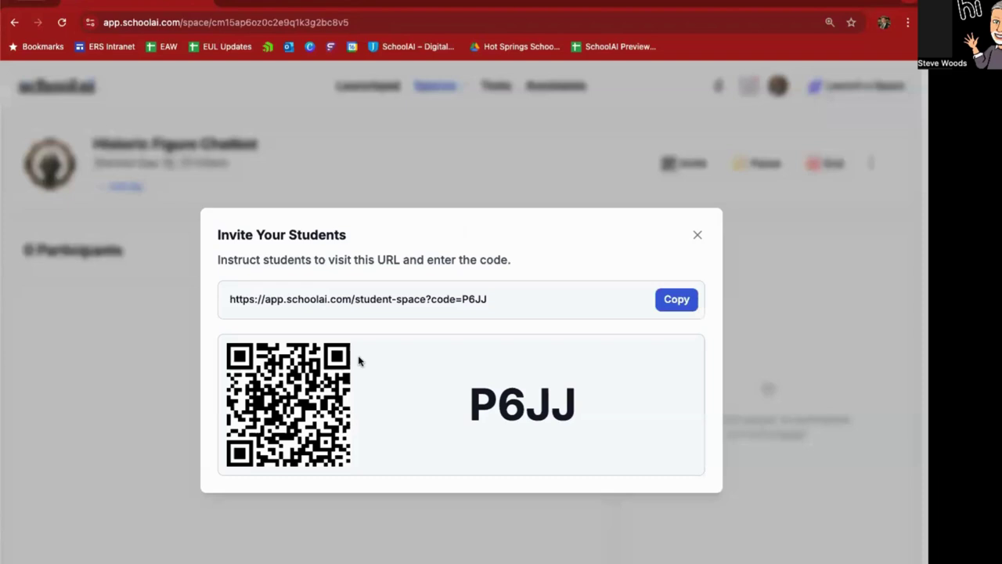
{"action": "triple_click", "coordinate": [321, 298]}
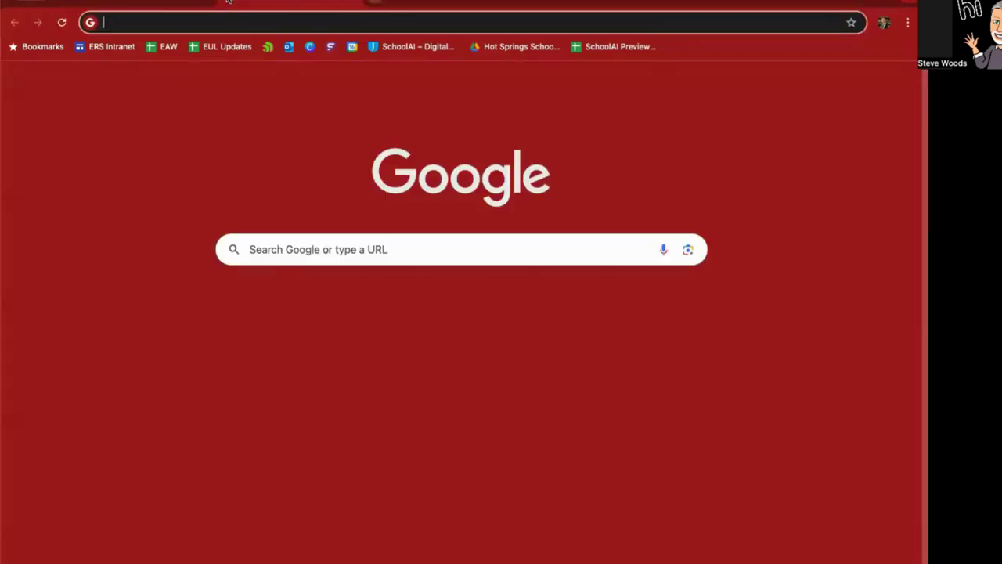
- Open the copied student link in a new browser tab and join the space with the student's first name
{"action": "left_click", "coordinate": [228, 2]}
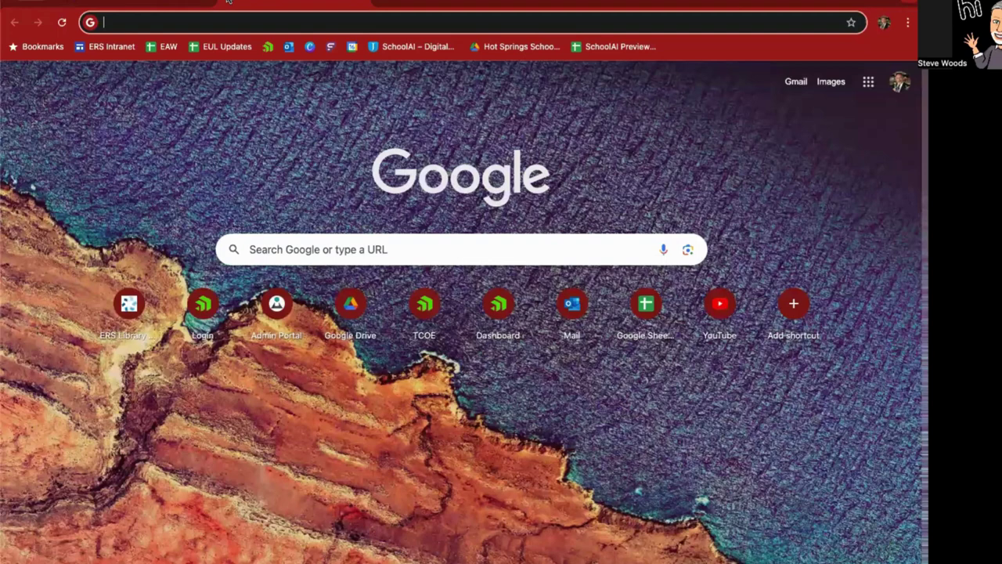
{"action": "key", "text": "ctrl+v"}
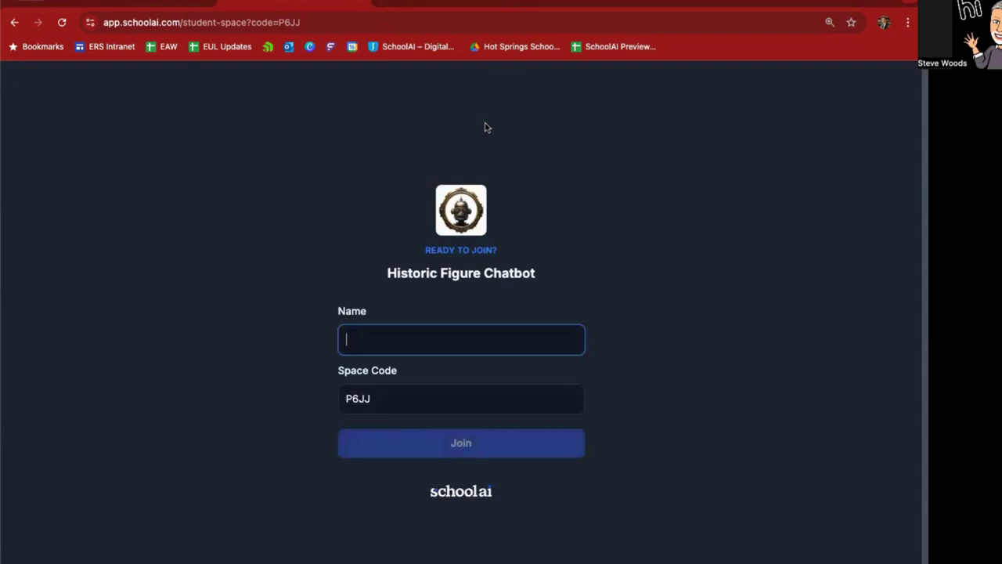
{"action": "type", "text": "Juan"}
{"action": "left_click", "coordinate": [461, 443]}
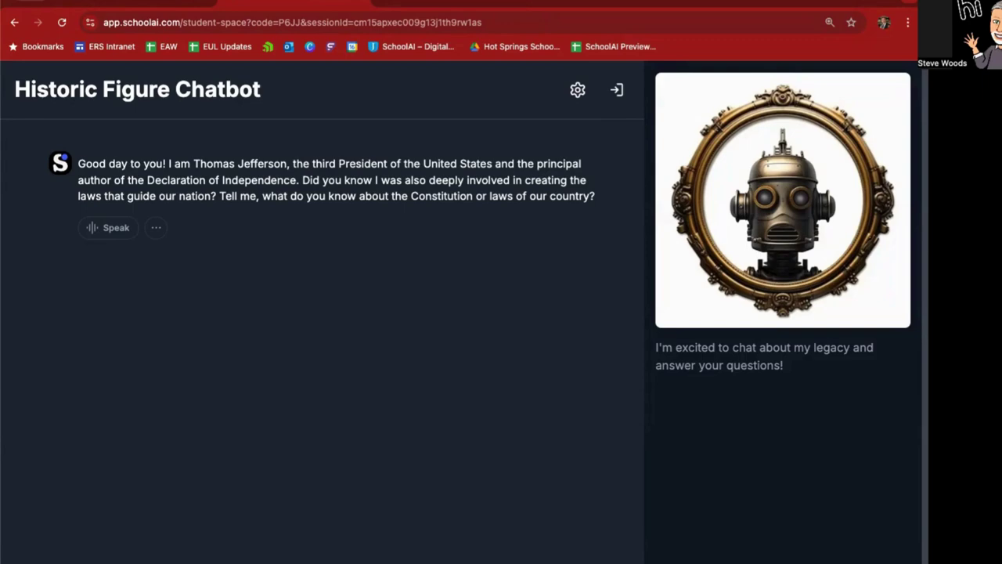
- Answer the chatbot's questions as the student, covering the Constitution as the basis of laws, knowing the laws, and what people can do
{"action": "key", "text": "Return"}
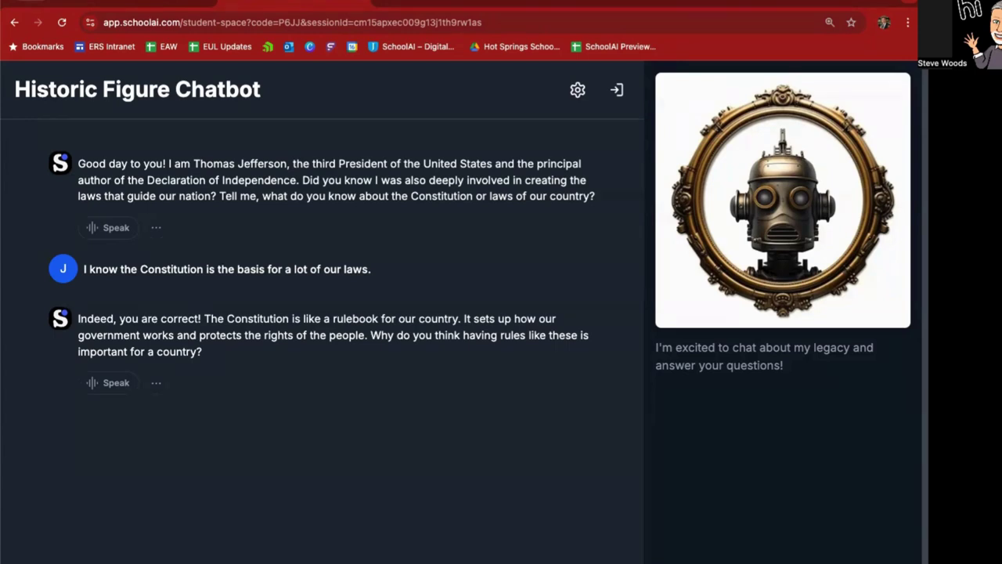
{"action": "key", "text": "Return"}
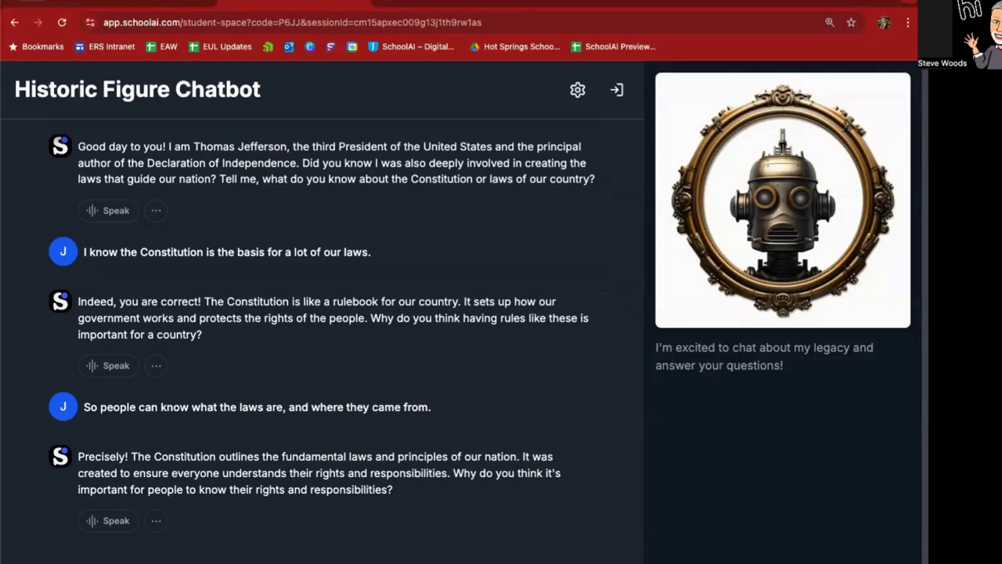
{"action": "key", "text": "Return"}
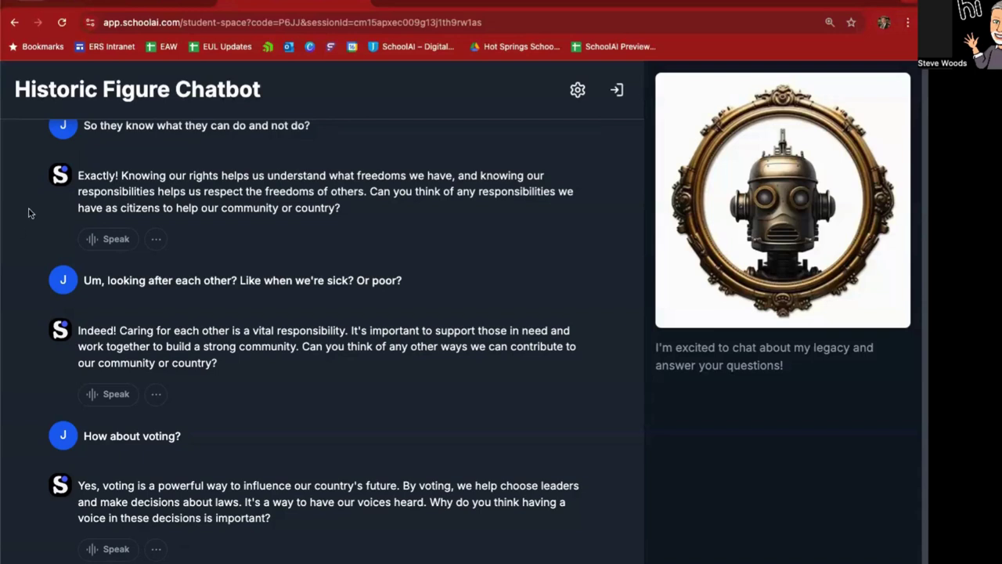
- Review the student's conversation with the chatbot from the greeting to the voting question, and open the chat's language settings
{"action": "scroll", "coordinate": [284, 275], "scroll_direction": "up", "scroll_amount": 10}
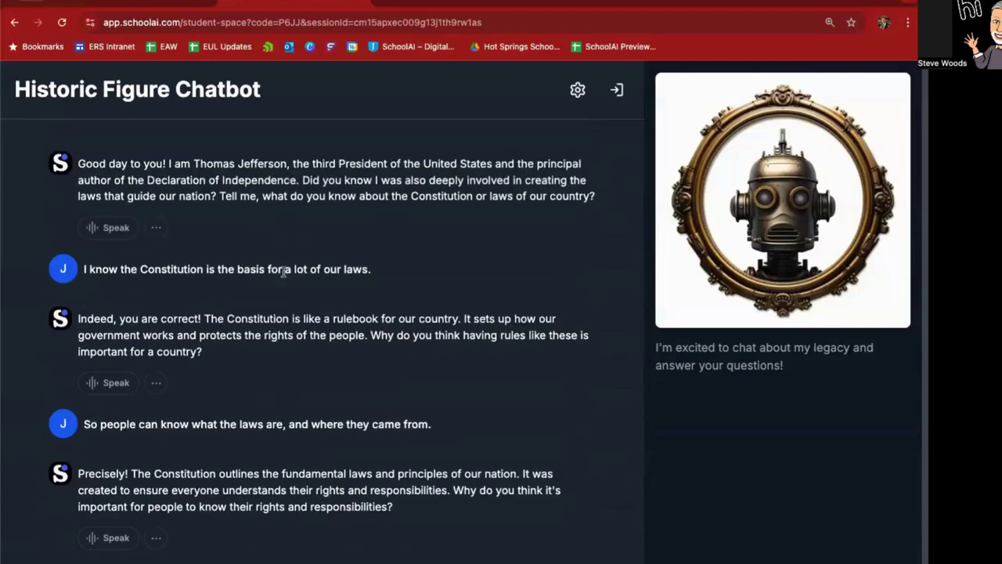
{"action": "scroll", "coordinate": [284, 268], "scroll_direction": "down", "scroll_amount": 10}
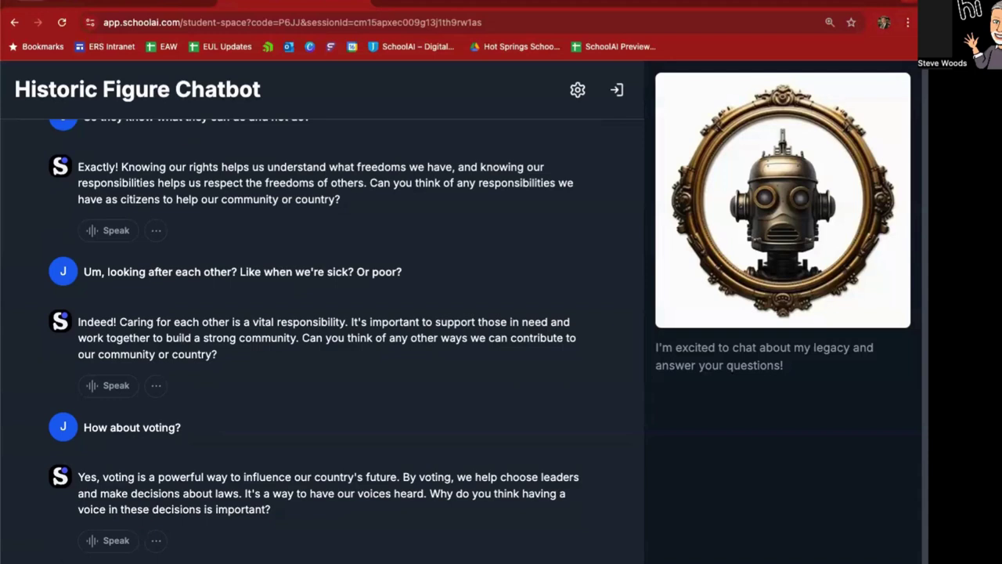
{"action": "key", "text": "Return"}
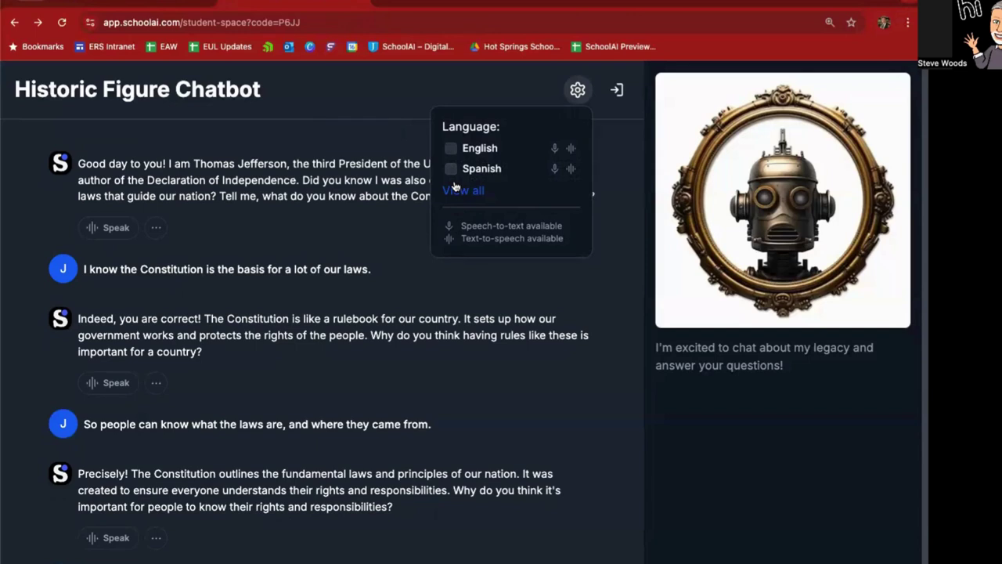
- Close the language options, have the chatbot's opening greeting read aloud and stop the playback
{"action": "left_click", "coordinate": [437, 367]}
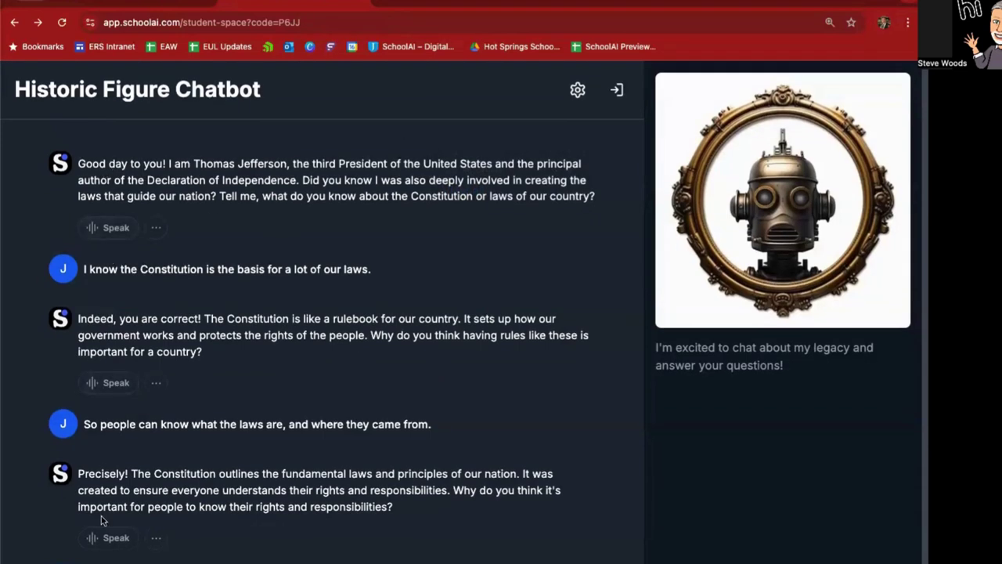
{"action": "left_click", "coordinate": [110, 228]}
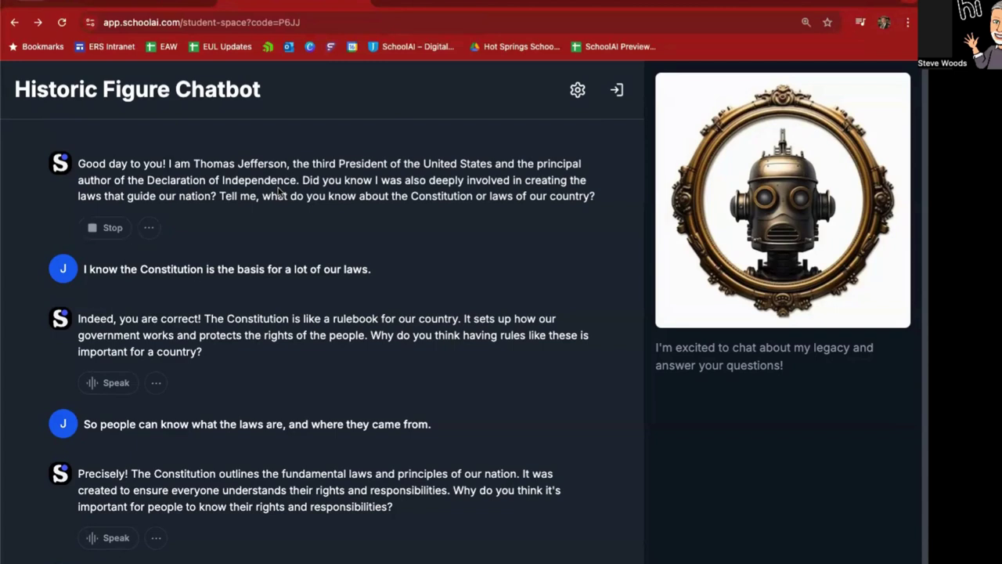
{"action": "left_click", "coordinate": [108, 228]}
- Ask "Why did you write the Declaration of Independence?" and reply "Well, it's important that students be able to say what they believe in."
{"action": "scroll", "coordinate": [304, 263], "scroll_direction": "down", "scroll_amount": 1}
{"action": "scroll", "coordinate": [304, 262], "scroll_direction": "down", "scroll_amount": 7}
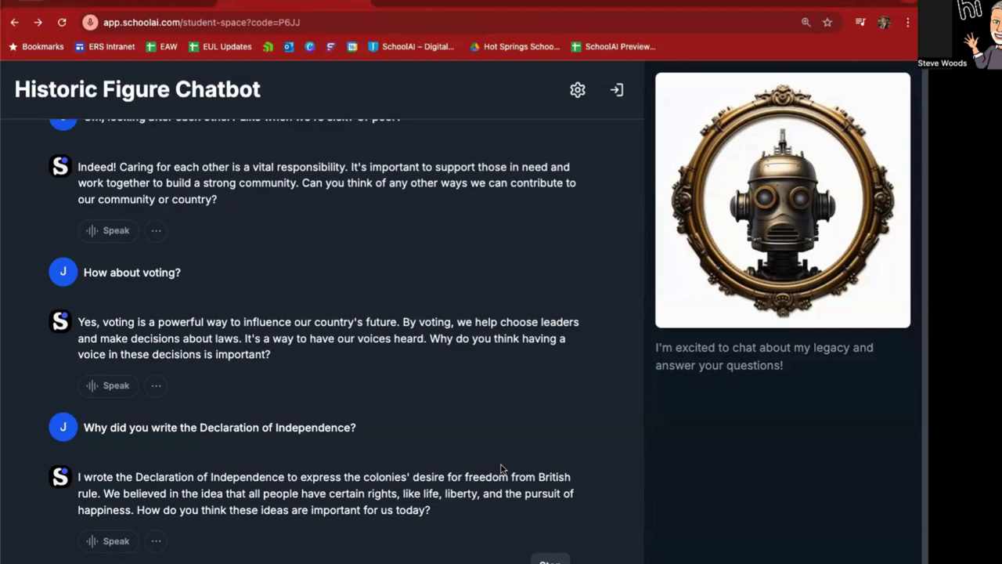
{"action": "key", "text": "Return"}
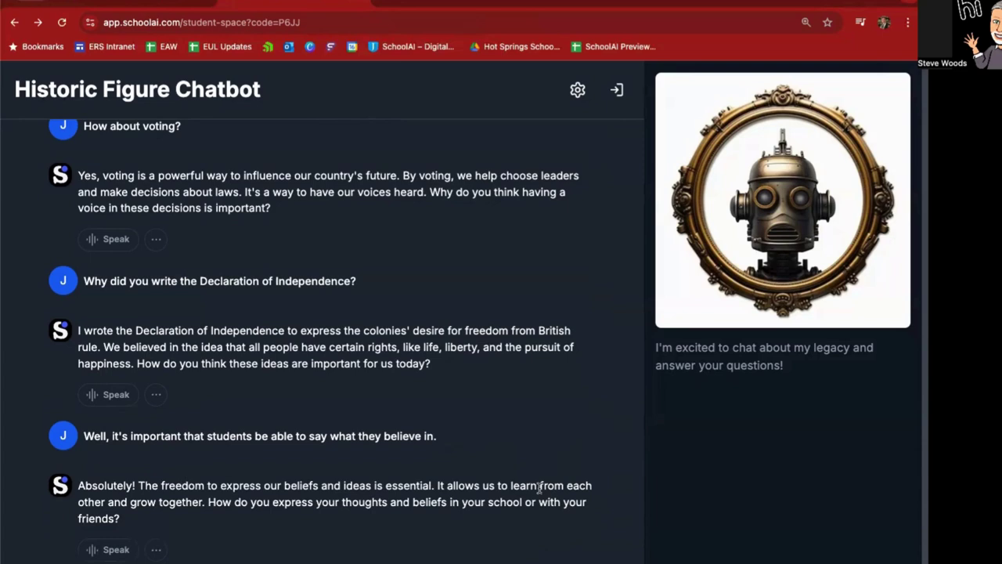
- Switch to the teacher's session tab, dismiss the student invitation and review the participant's headline, fact finders and chat transcript
{"action": "left_click", "coordinate": [150, 5]}
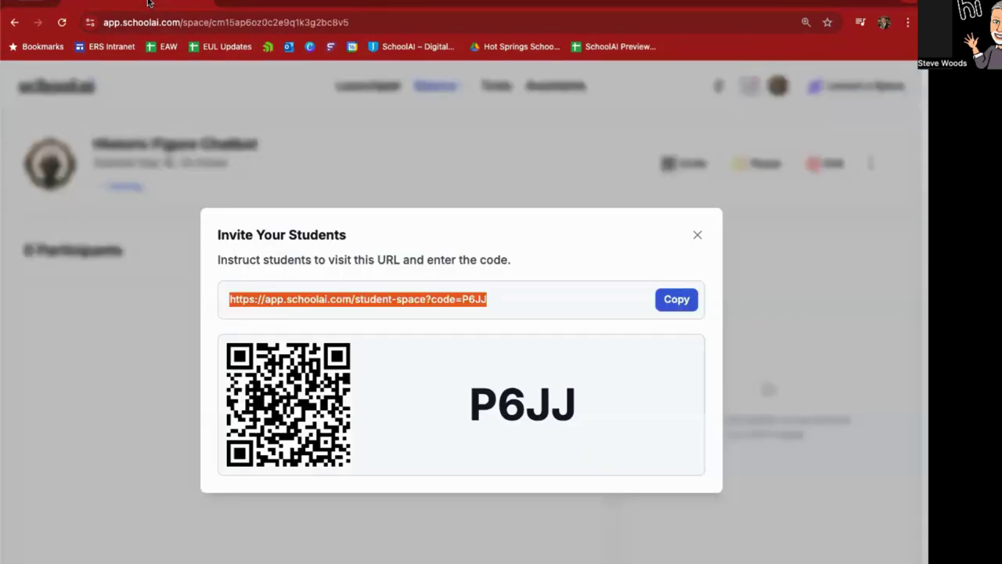
{"action": "left_click", "coordinate": [426, 142]}
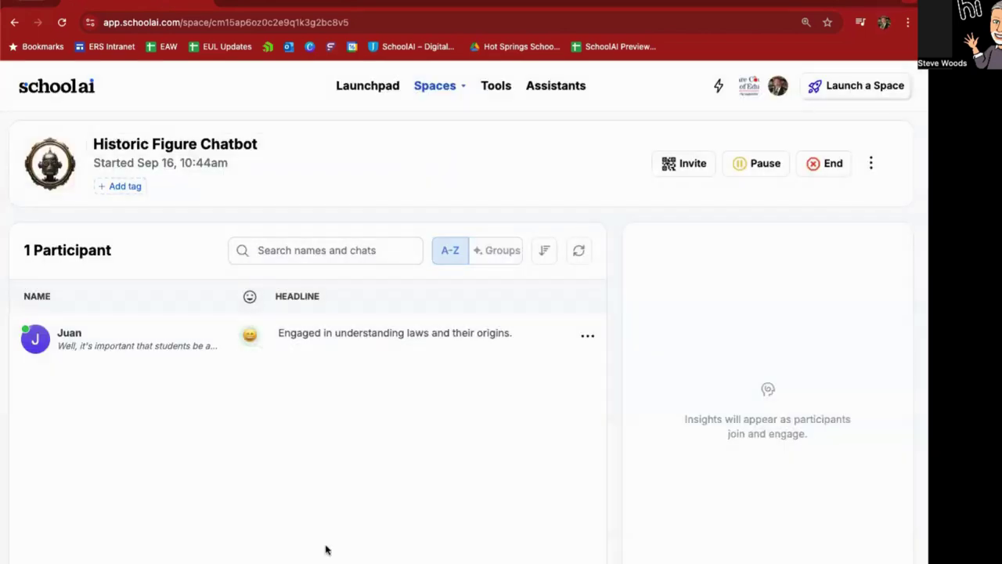
{"action": "left_click", "coordinate": [334, 341]}
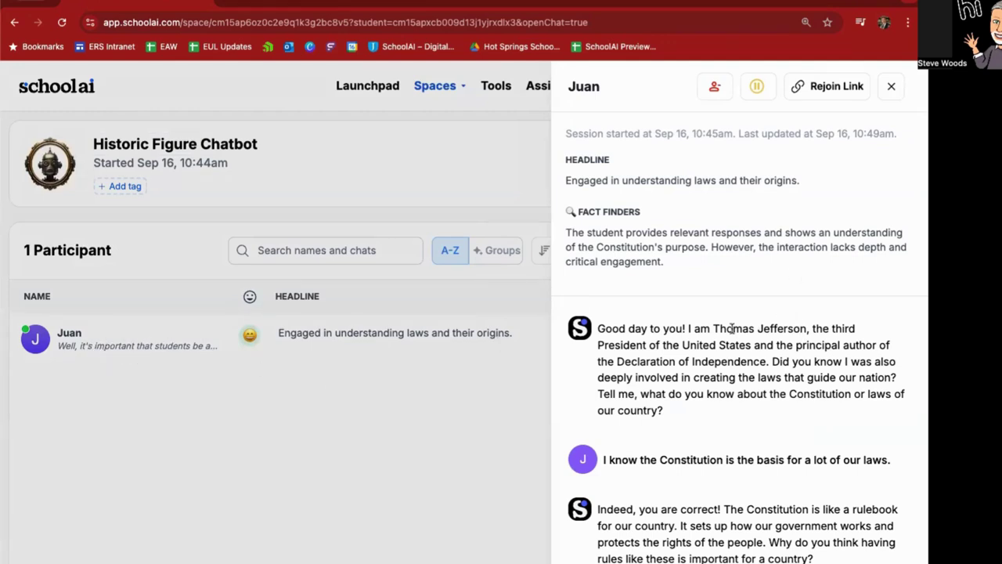
{"action": "scroll", "coordinate": [731, 329], "scroll_direction": "down", "scroll_amount": 1}
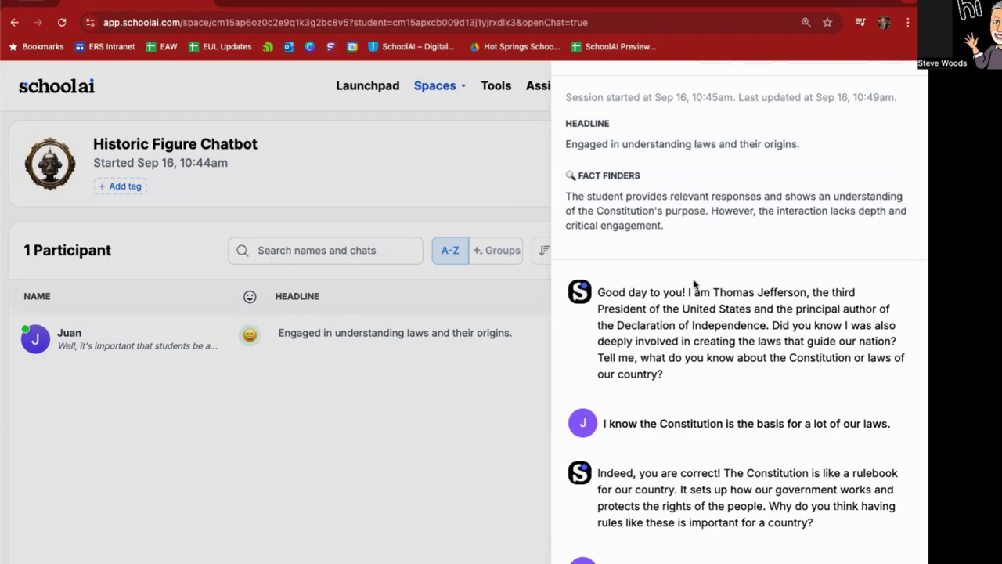
{"action": "scroll", "coordinate": [724, 326], "scroll_direction": "down", "scroll_amount": 10}
{"action": "scroll", "coordinate": [726, 328], "scroll_direction": "down", "scroll_amount": 7}
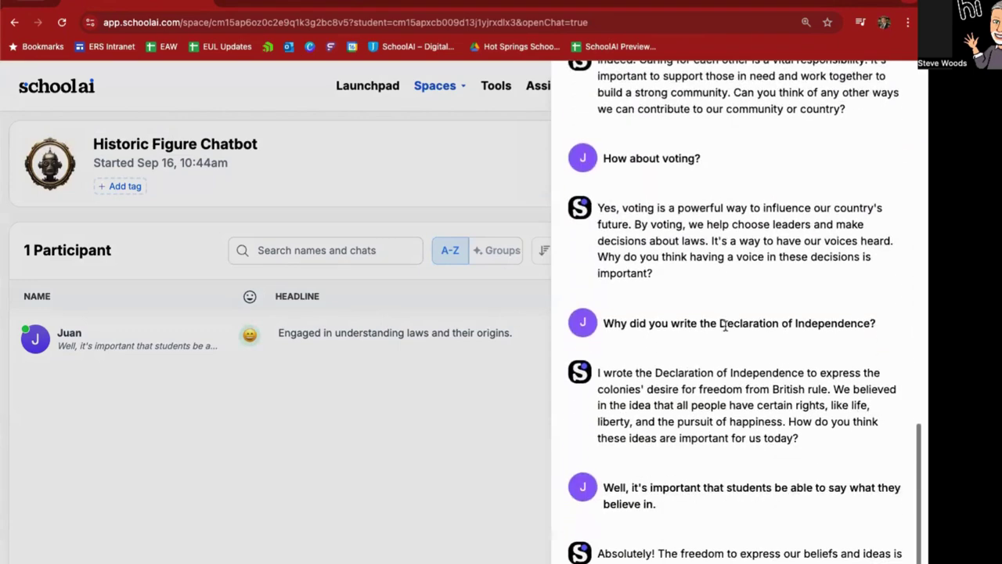
{"action": "left_click", "coordinate": [508, 477]}
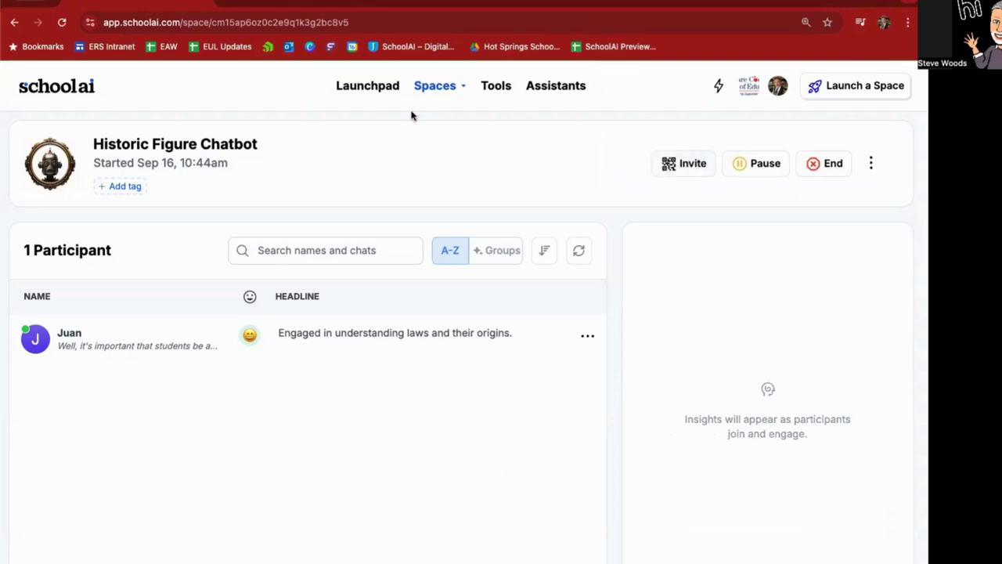
- Go to the Launchpad and reopen the Historic Figure Chatbot session from the recent sessions, closing the participant's chat
{"action": "left_click", "coordinate": [367, 88]}
{"action": "scroll", "coordinate": [291, 204], "scroll_direction": "down", "scroll_amount": 4}
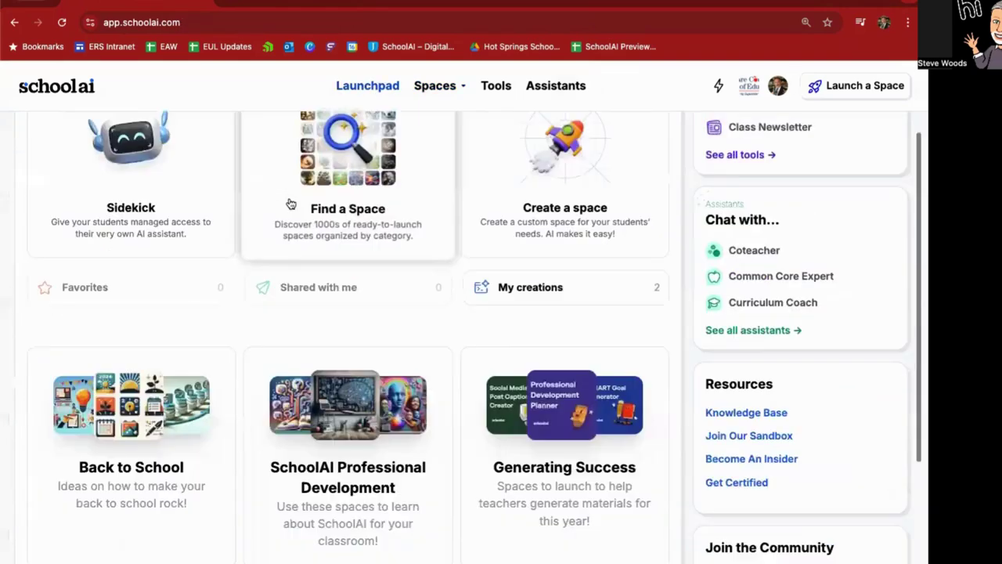
{"action": "scroll", "coordinate": [291, 204], "scroll_direction": "down", "scroll_amount": 2}
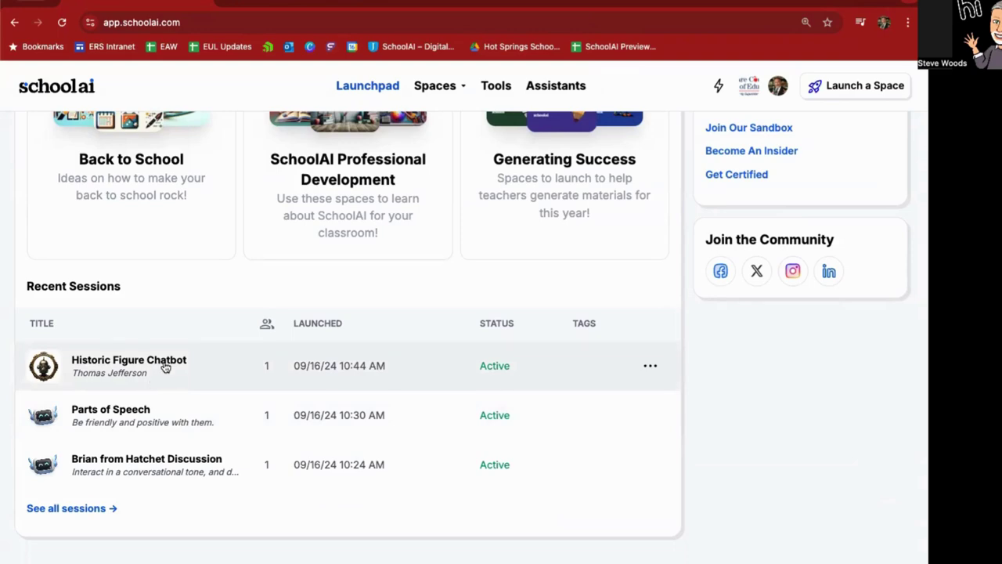
{"action": "left_click", "coordinate": [165, 368]}
{"action": "left_click", "coordinate": [142, 357]}
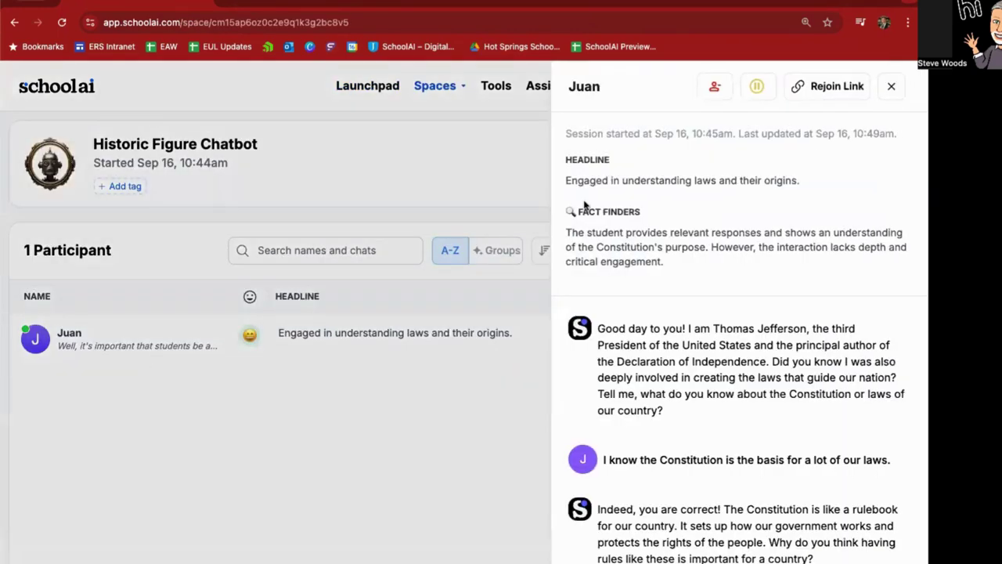
{"action": "left_click", "coordinate": [423, 162]}
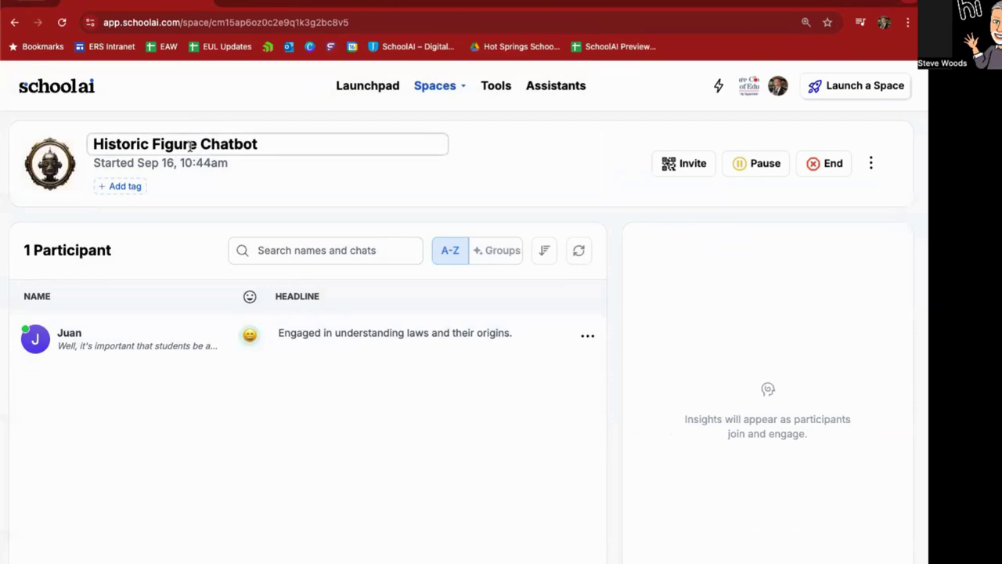
- Rename the Historic Figure Chatbot session to "Thomas Jefferson Chatbot"
{"action": "triple_click", "coordinate": [190, 145]}
{"action": "type", "text": "Th"}
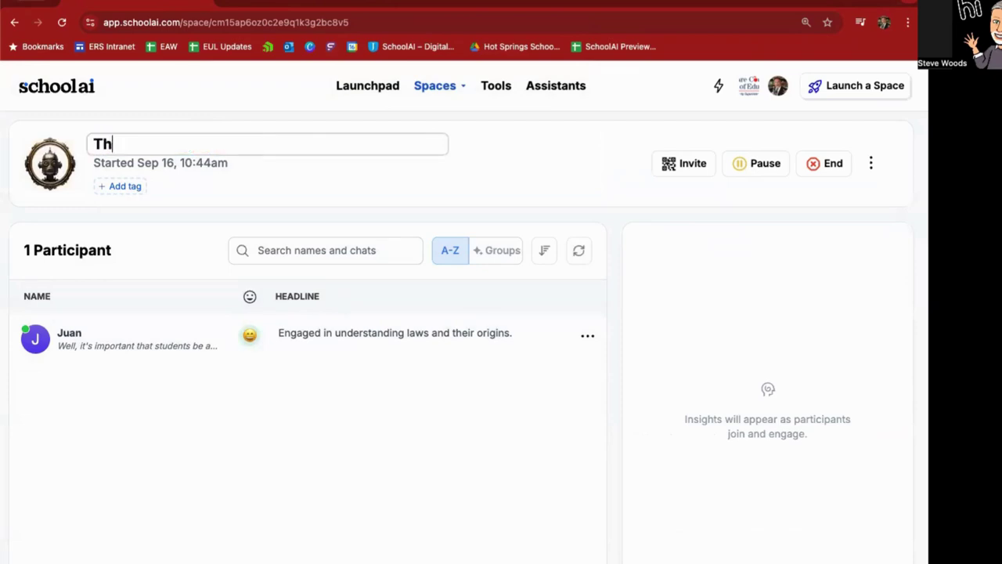
{"action": "type", "text": "omas Jefferson Chatbot"}
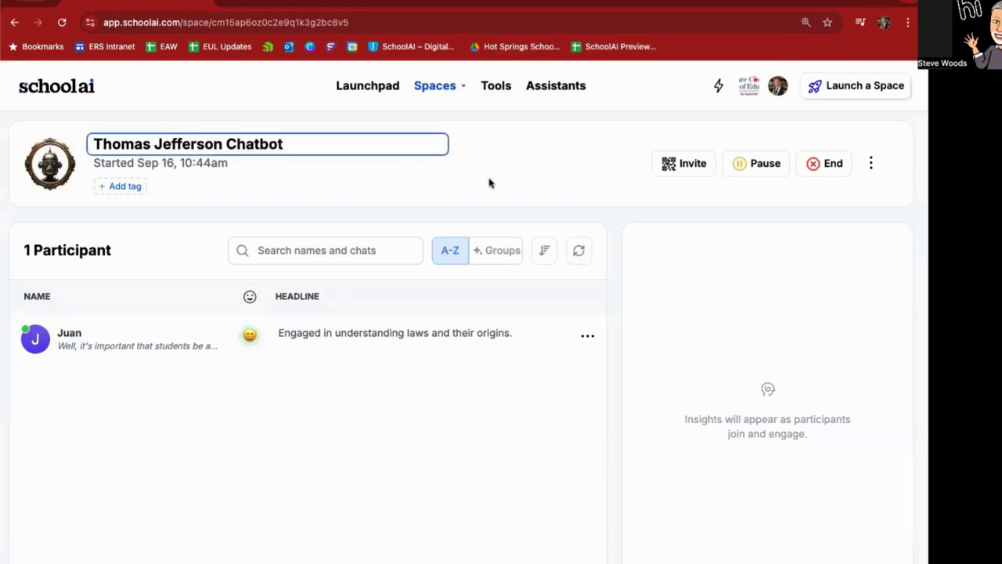
{"action": "left_click", "coordinate": [490, 183]}
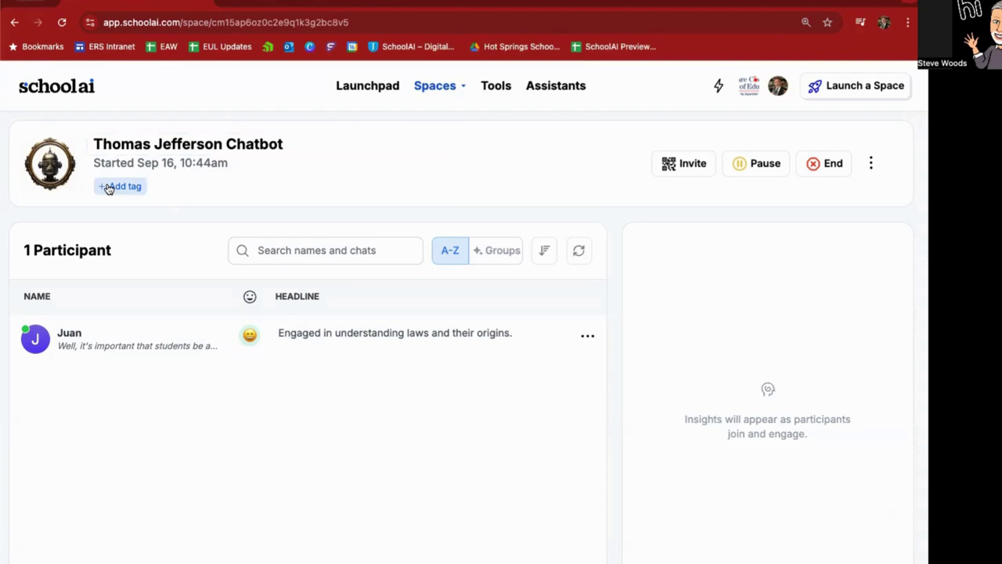
- Check the renamed session in the Launchpad's recent sessions and in the list of all student sessions
{"action": "left_click", "coordinate": [369, 88]}
{"action": "scroll", "coordinate": [243, 336], "scroll_direction": "down", "scroll_amount": 5}
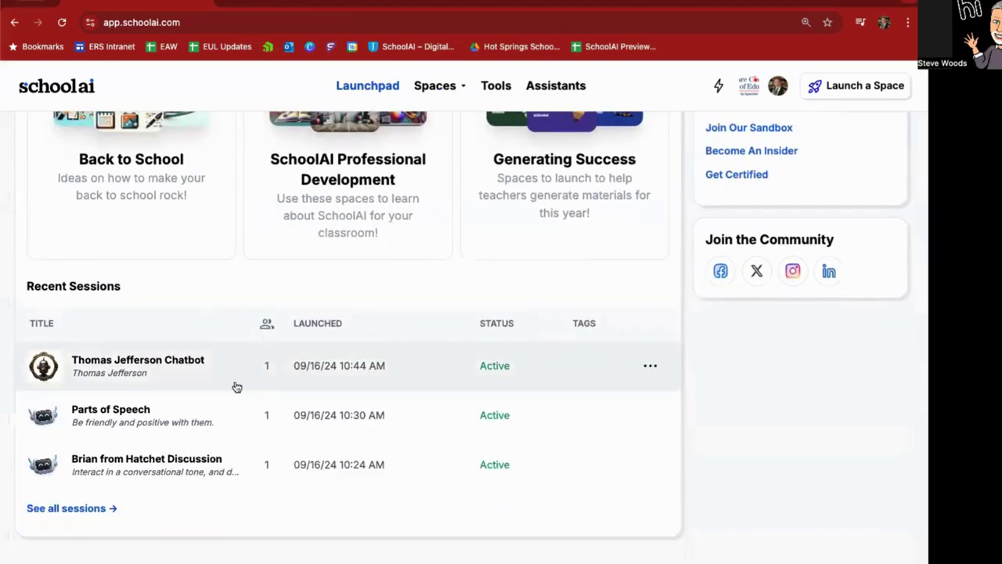
{"action": "scroll", "coordinate": [262, 384], "scroll_direction": "up", "scroll_amount": 5}
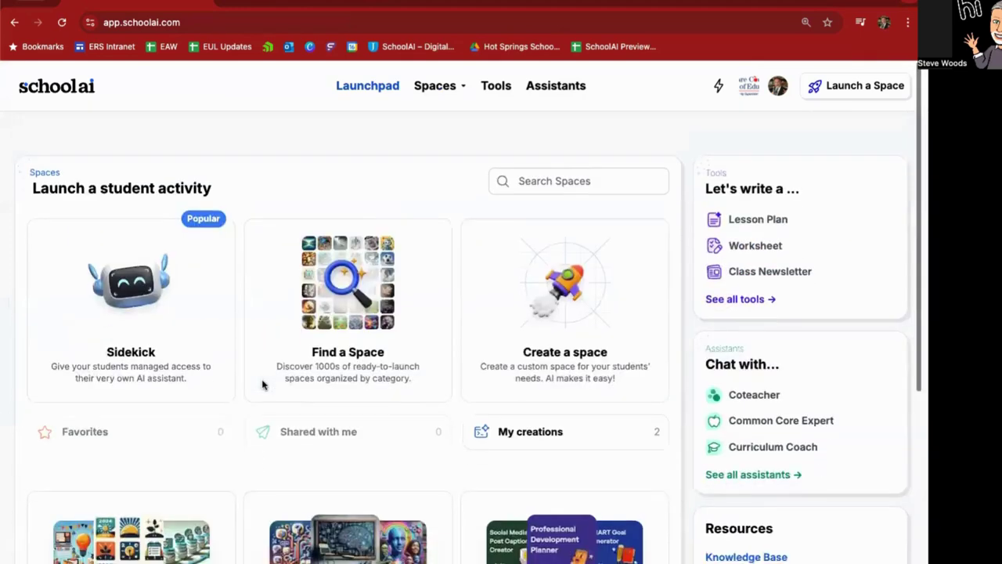
{"action": "mouse_move", "coordinate": [437, 89]}
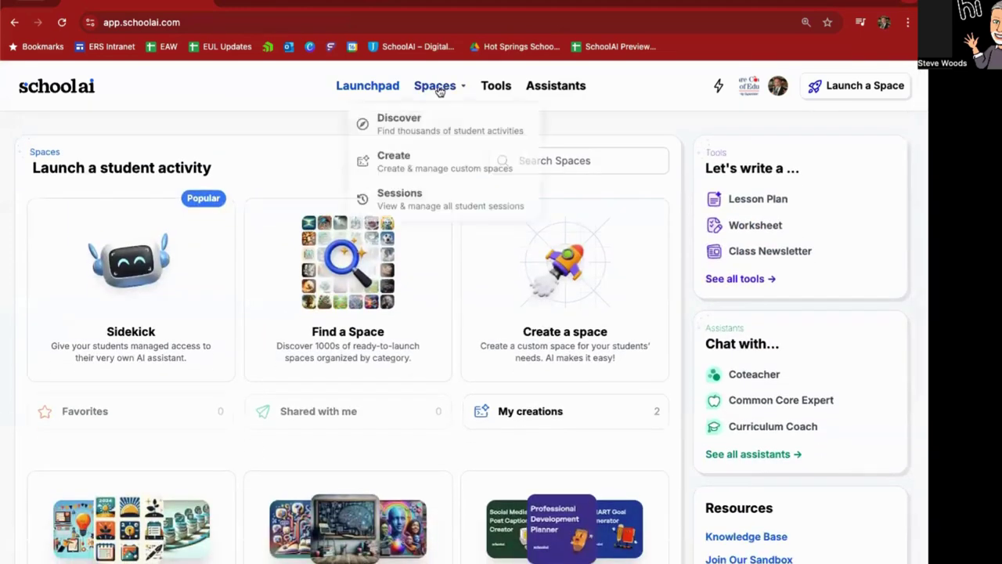
{"action": "left_click", "coordinate": [418, 207]}
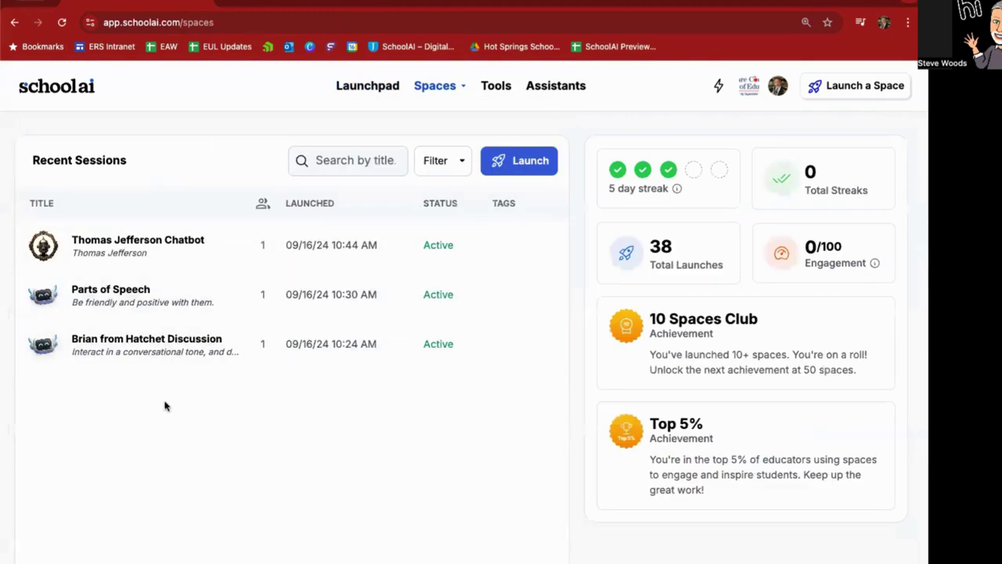
- Open the Discover page for spaces, look through all customizable spaces for everyday use and return to Discover
{"action": "left_click", "coordinate": [355, 88]}
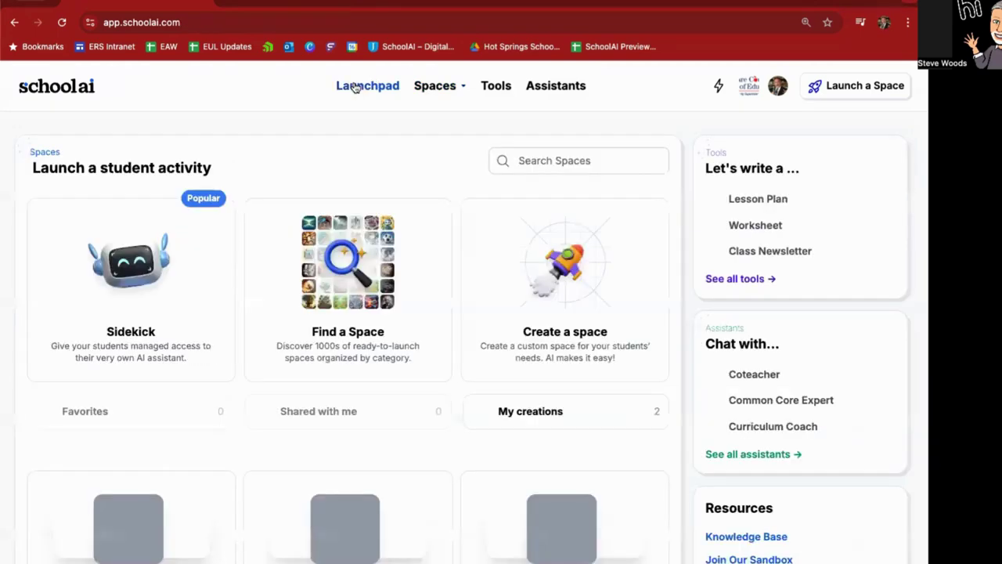
{"action": "mouse_move", "coordinate": [439, 92]}
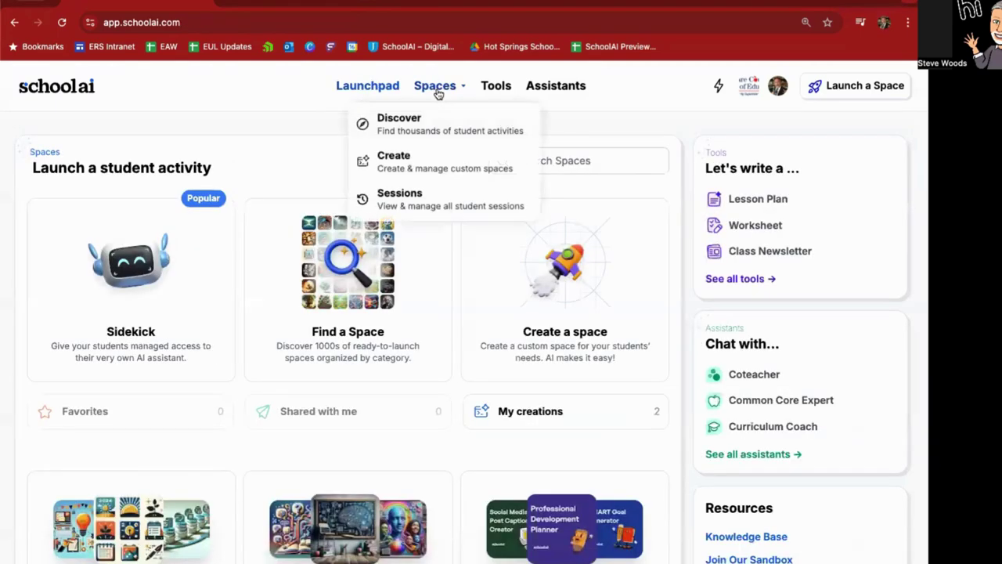
{"action": "left_click", "coordinate": [415, 119]}
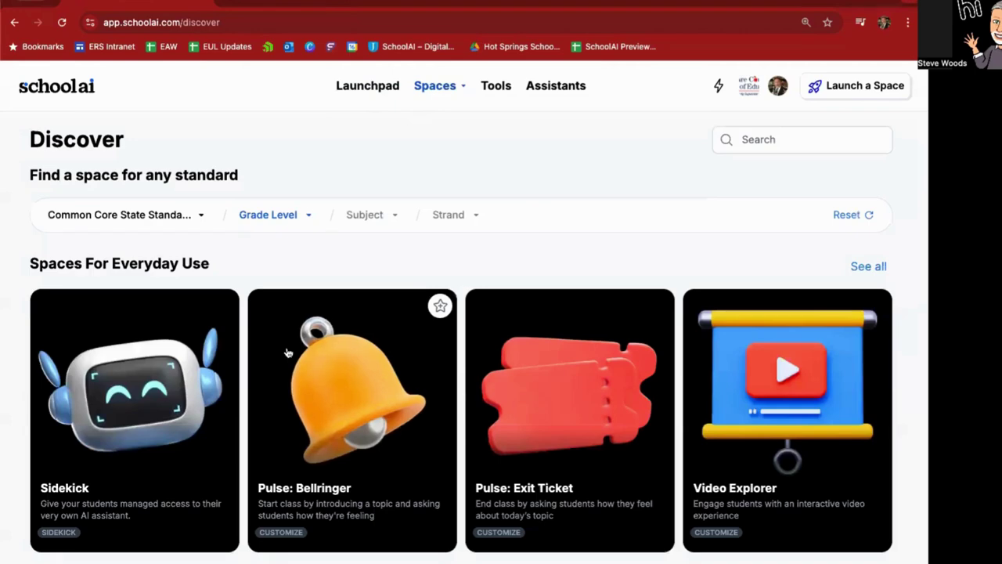
{"action": "left_click", "coordinate": [868, 268]}
{"action": "scroll", "coordinate": [662, 357], "scroll_direction": "down", "scroll_amount": 3}
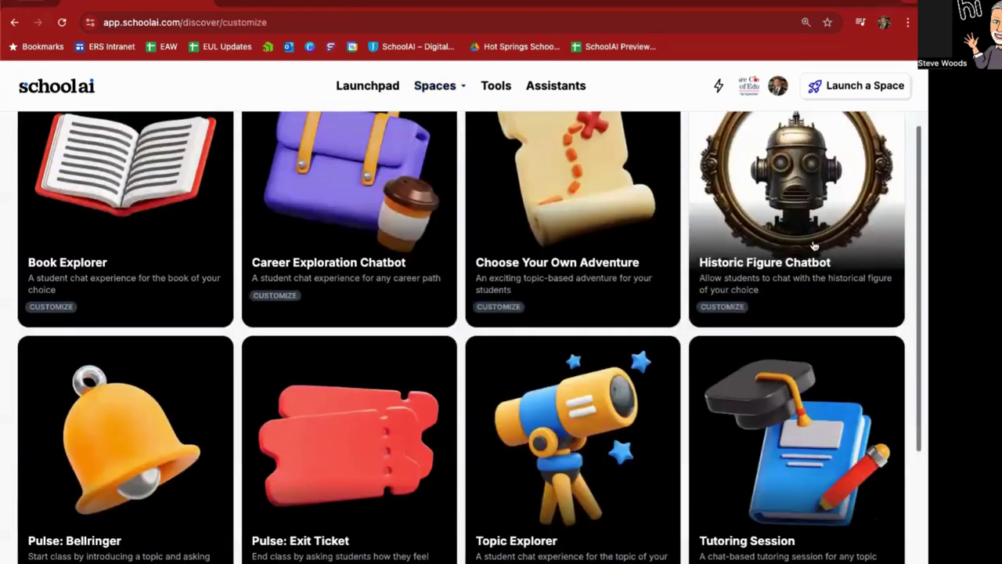
{"action": "scroll", "coordinate": [815, 247], "scroll_direction": "up", "scroll_amount": 3}
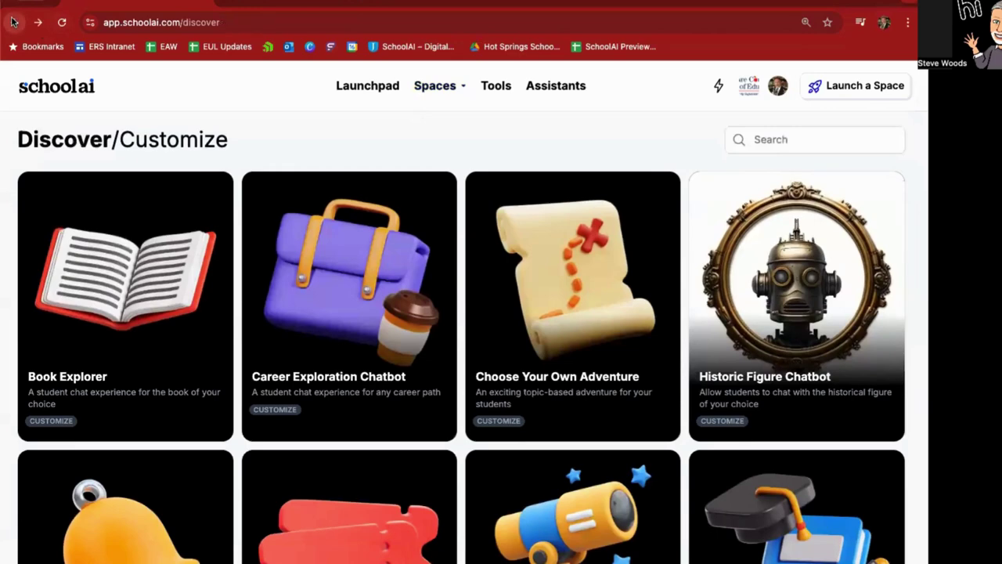
{"action": "left_click", "coordinate": [14, 22]}
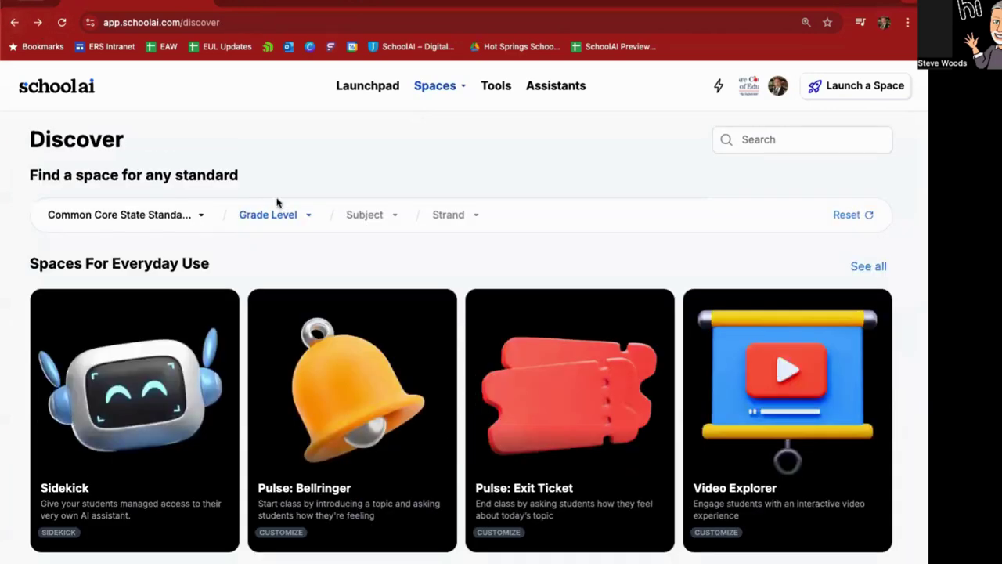
- Open the full collection of subject tutors for all ages from Discover and look through the available tutors
{"action": "scroll", "coordinate": [354, 264], "scroll_direction": "down", "scroll_amount": 3}
{"action": "scroll", "coordinate": [354, 268], "scroll_direction": "down", "scroll_amount": 1}
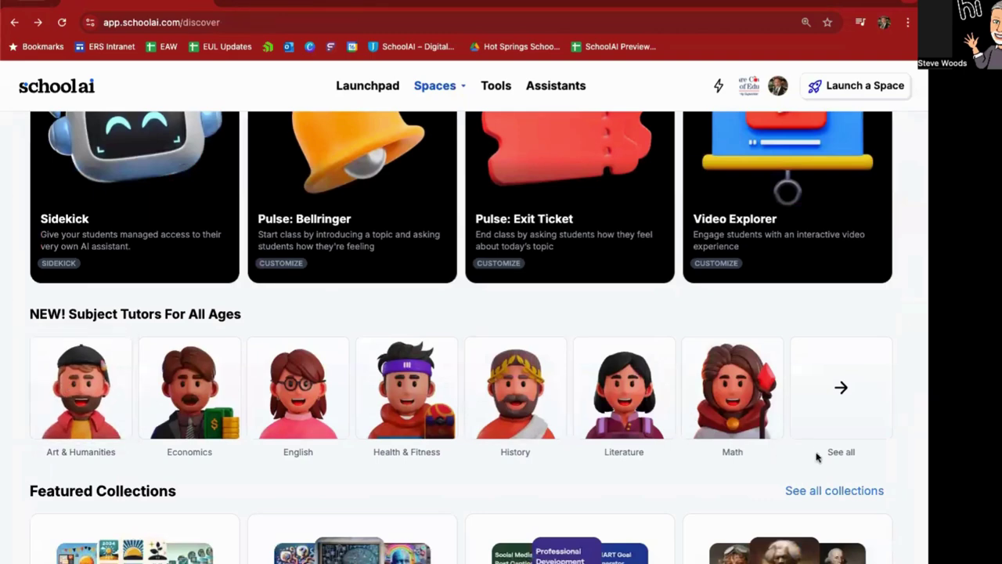
{"action": "left_click", "coordinate": [841, 387]}
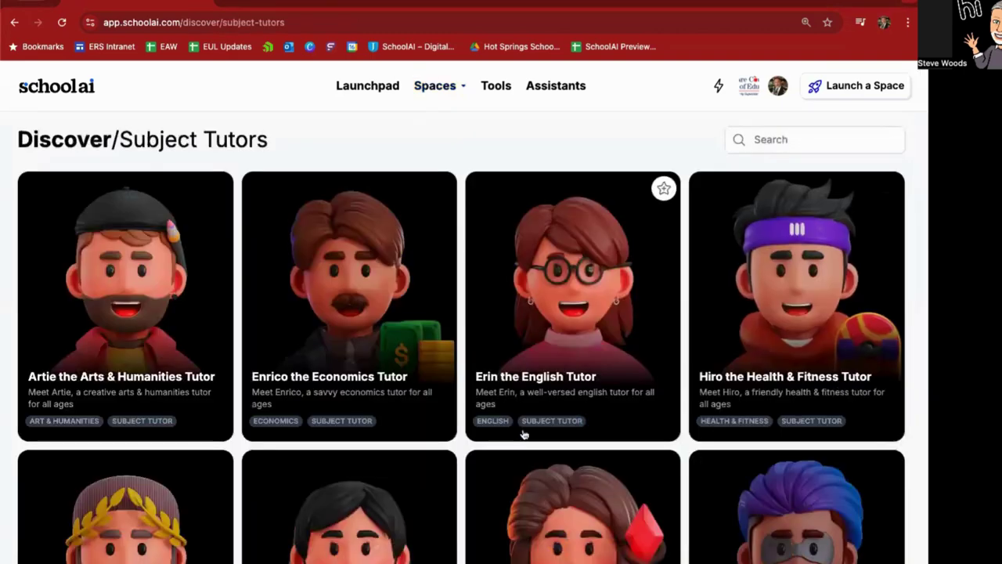
{"action": "scroll", "coordinate": [522, 433], "scroll_direction": "down", "scroll_amount": 1}
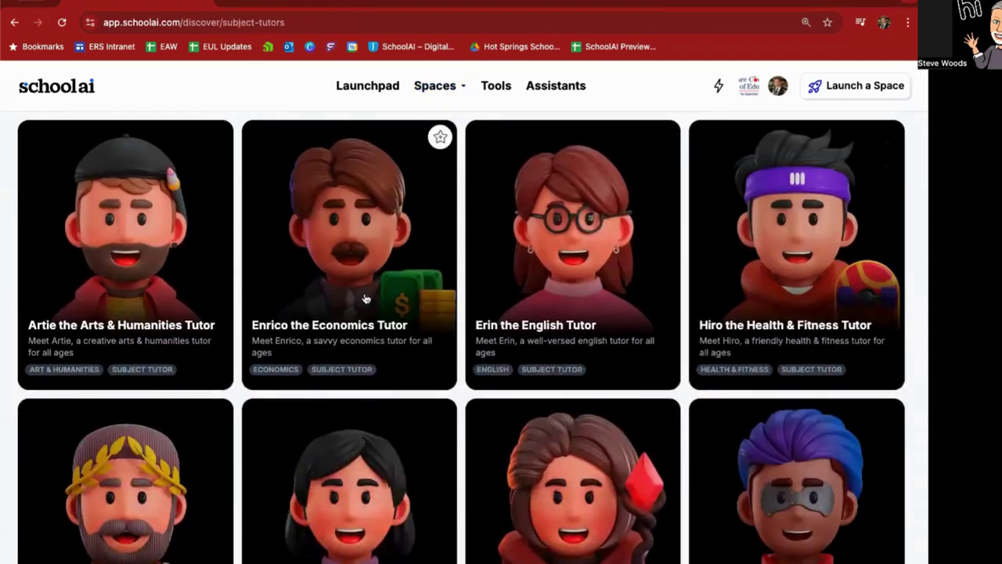
{"action": "scroll", "coordinate": [550, 278], "scroll_direction": "down", "scroll_amount": 1}
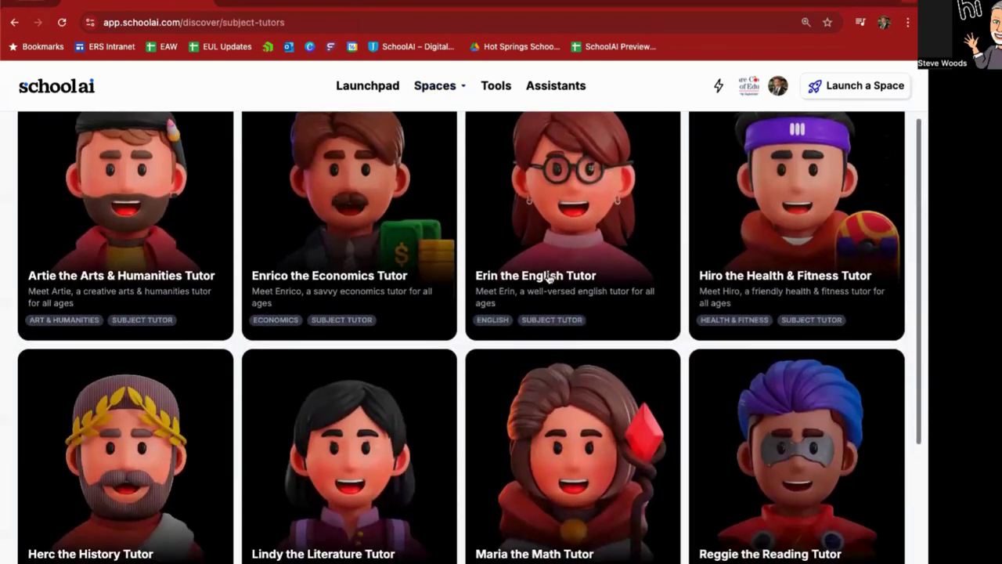
{"action": "scroll", "coordinate": [550, 278], "scroll_direction": "down", "scroll_amount": 2}
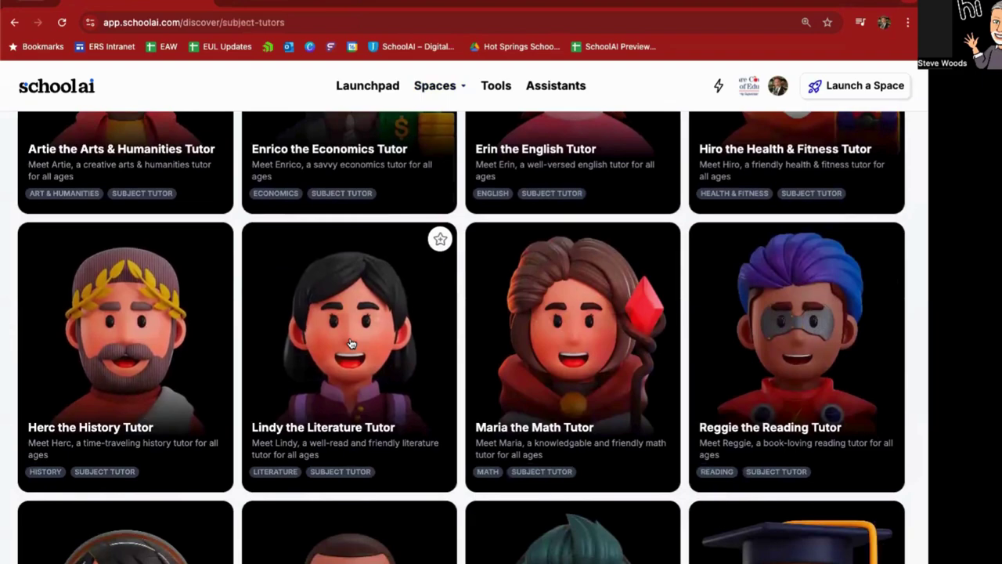
- Look through the subject tutors, open the Maria the Math Tutor space and expand its additional options
{"action": "scroll", "coordinate": [452, 343], "scroll_direction": "down", "scroll_amount": 4}
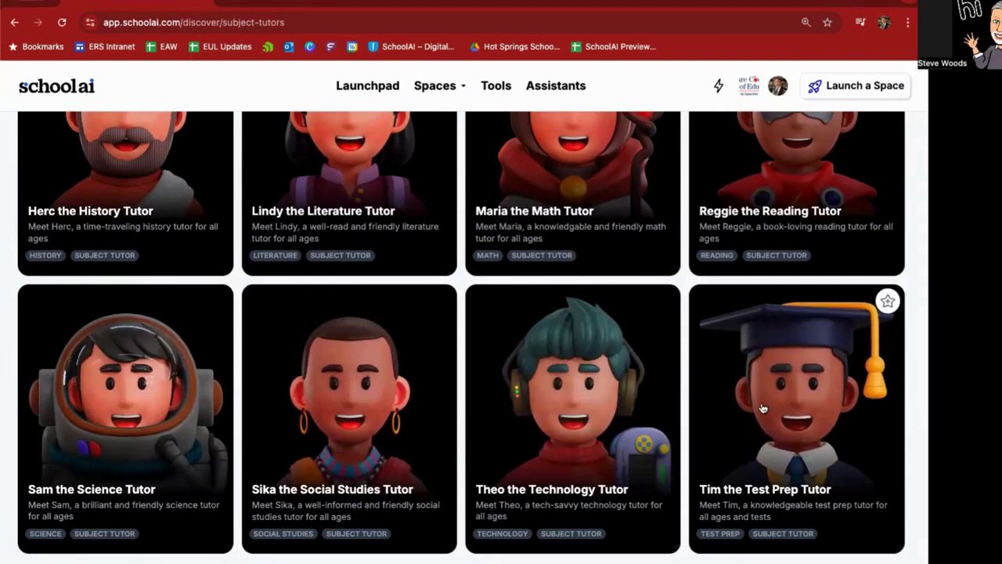
{"action": "scroll", "coordinate": [443, 398], "scroll_direction": "up", "scroll_amount": 4}
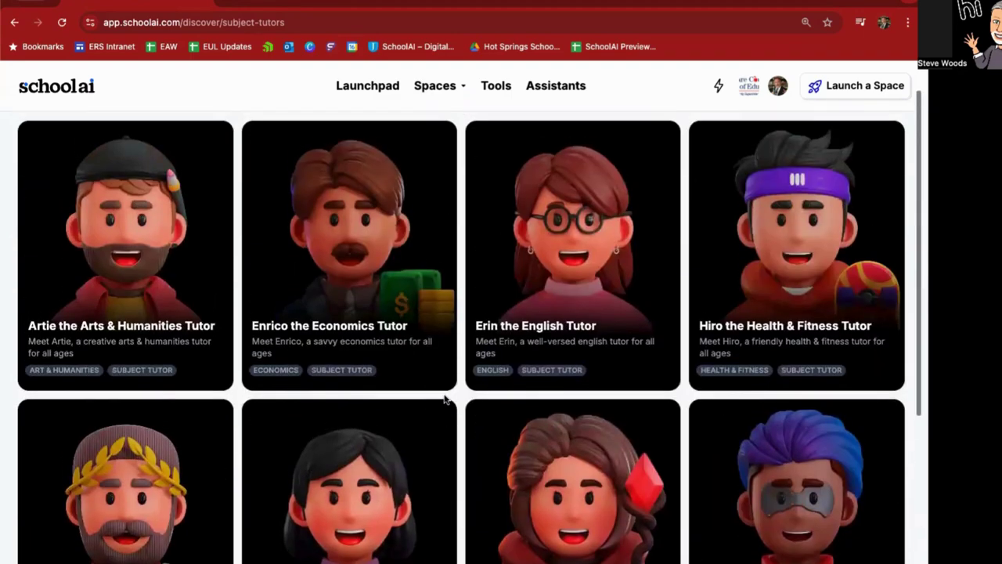
{"action": "scroll", "coordinate": [444, 398], "scroll_direction": "down", "scroll_amount": 4}
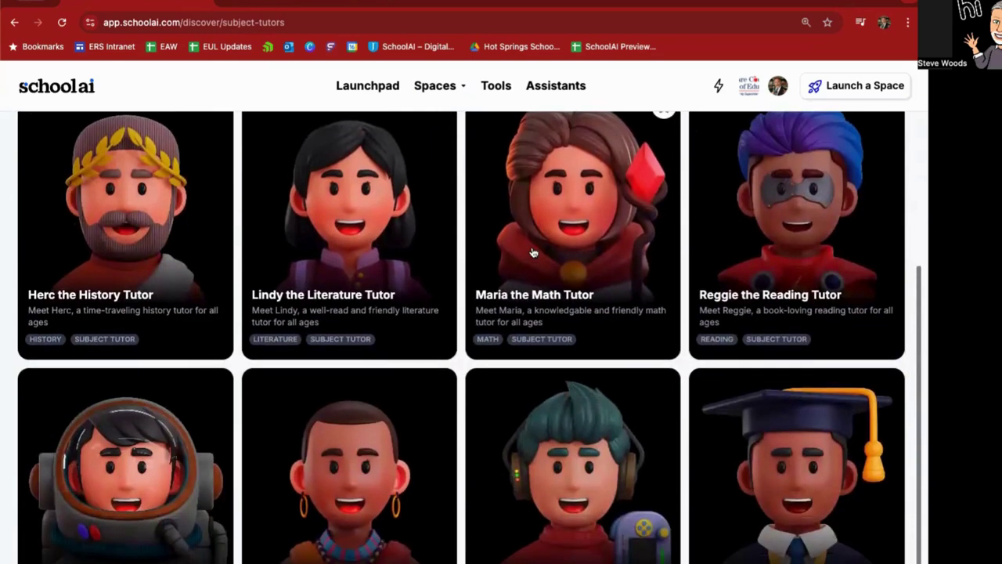
{"action": "left_click", "coordinate": [544, 207]}
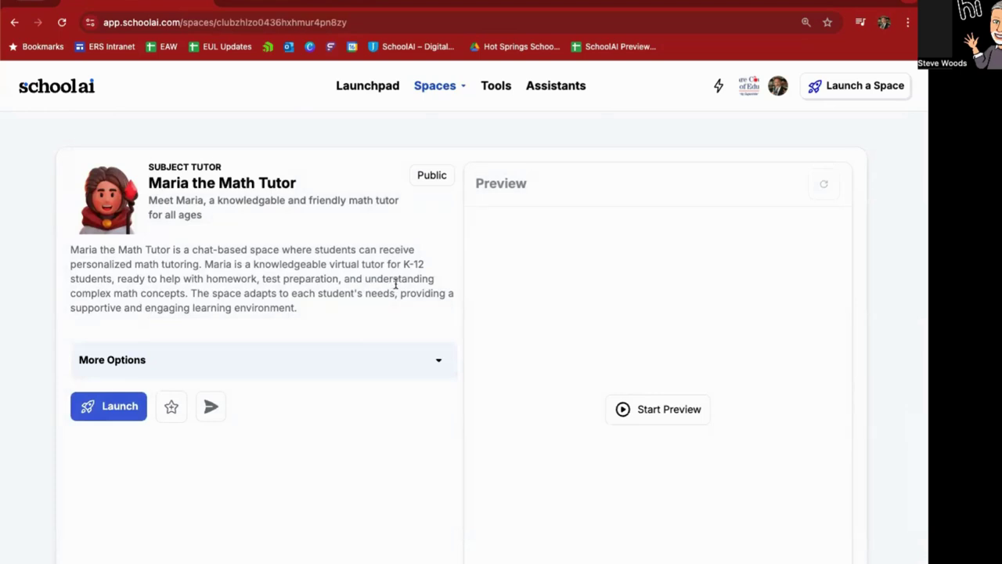
{"action": "left_click", "coordinate": [361, 358]}
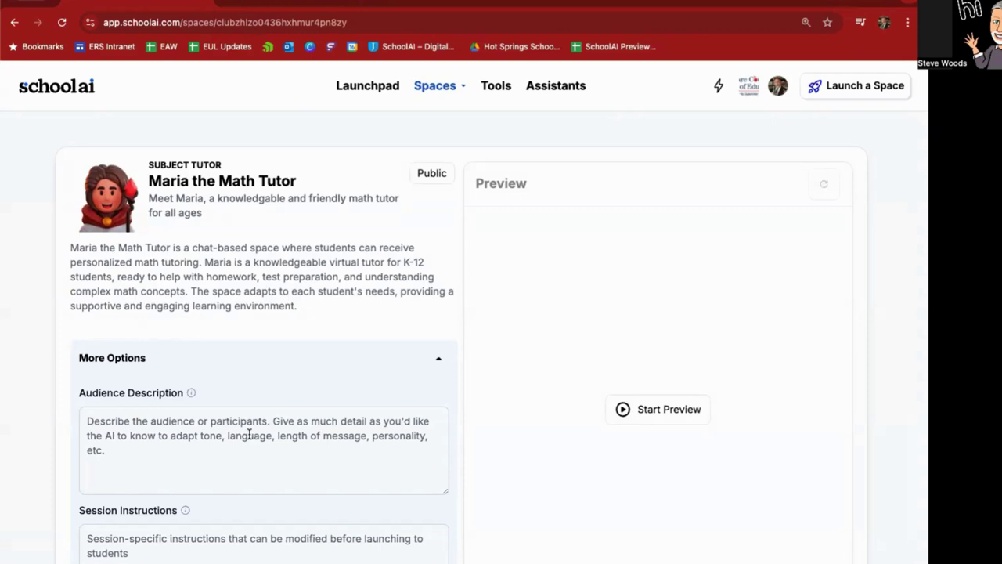
- Open the History Comes To Life collection from all Discover collections and look through its historic figure spaces
{"action": "mouse_move", "coordinate": [427, 90]}
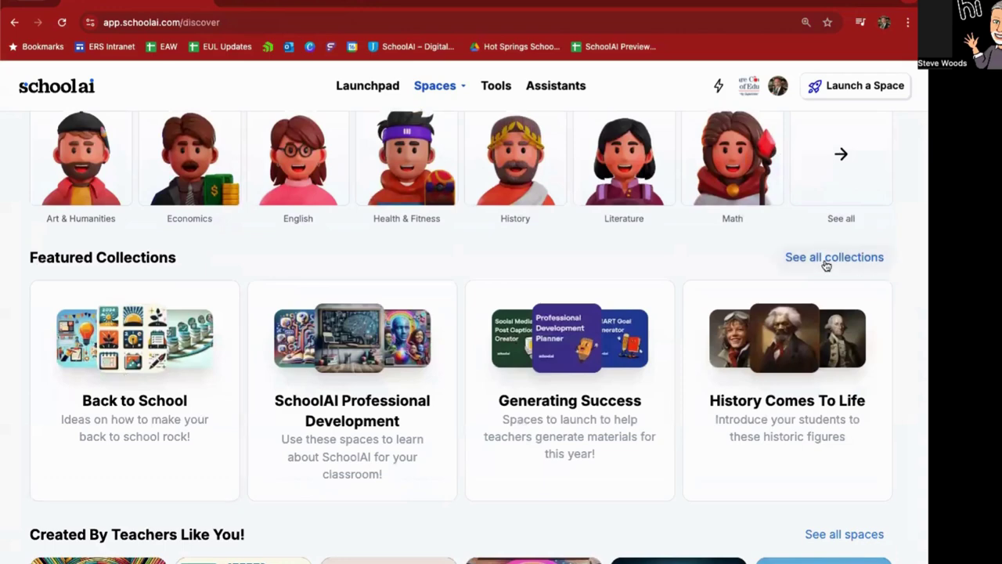
{"action": "left_click", "coordinate": [826, 260]}
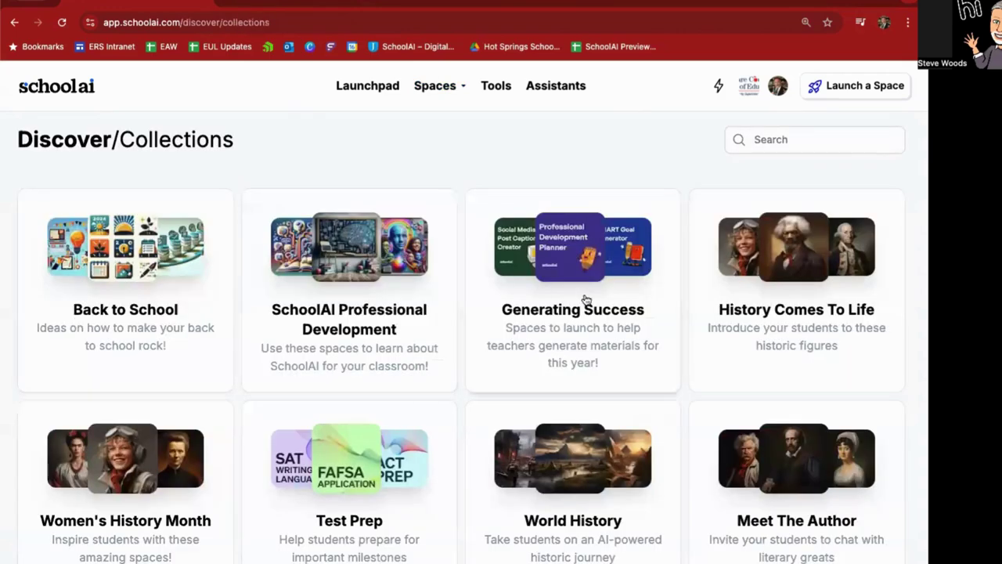
{"action": "left_click", "coordinate": [787, 292]}
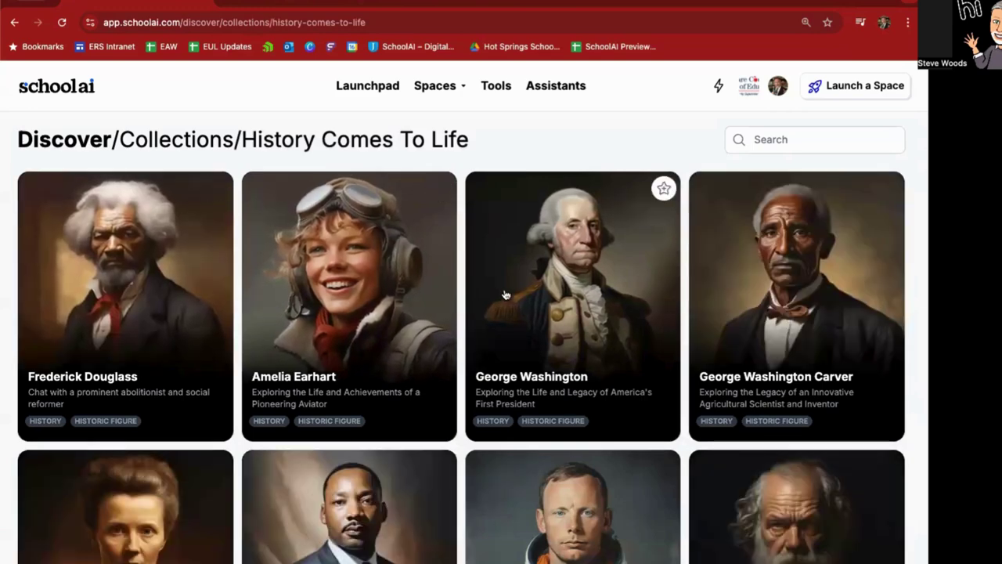
{"action": "scroll", "coordinate": [505, 295], "scroll_direction": "down", "scroll_amount": 3}
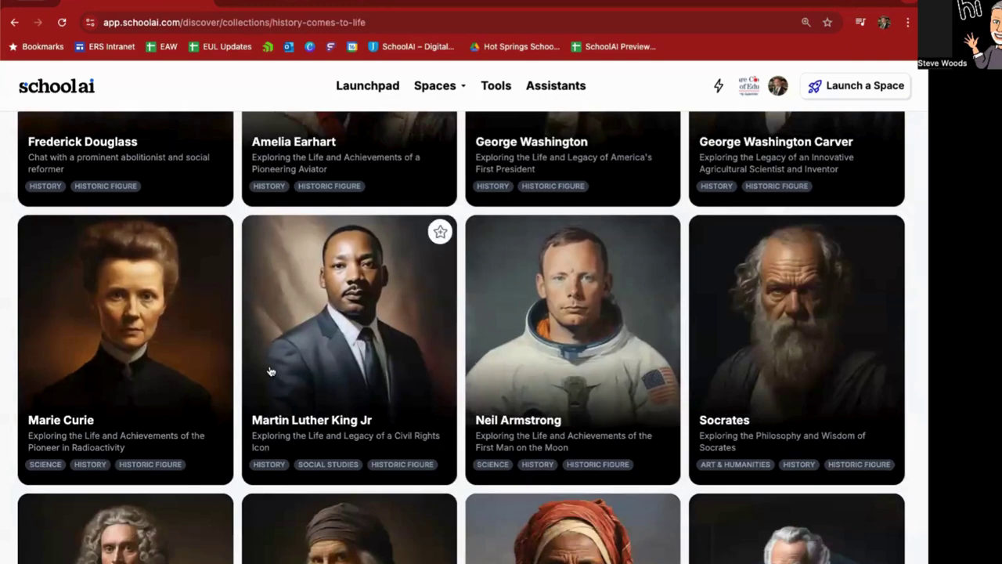
{"action": "scroll", "coordinate": [508, 354], "scroll_direction": "down", "scroll_amount": 4}
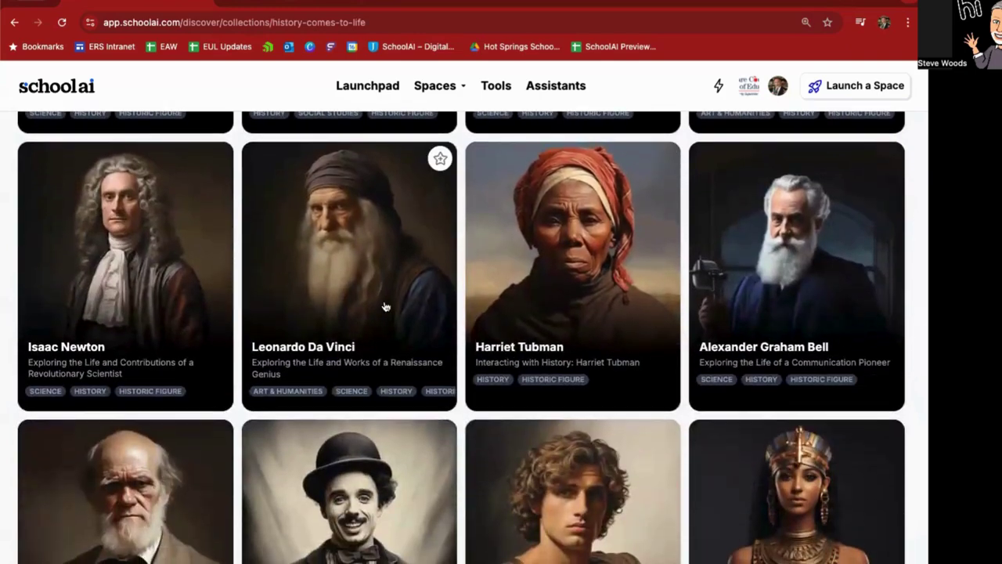
{"action": "scroll", "coordinate": [385, 305], "scroll_direction": "down", "scroll_amount": 2}
{"action": "scroll", "coordinate": [385, 306], "scroll_direction": "down", "scroll_amount": 7}
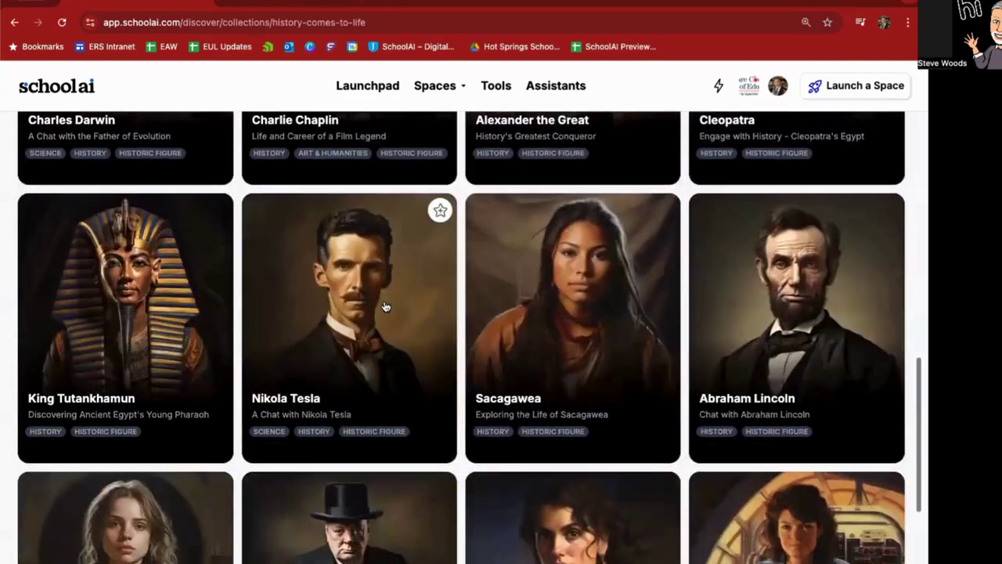
{"action": "scroll", "coordinate": [385, 305], "scroll_direction": "down", "scroll_amount": 3}
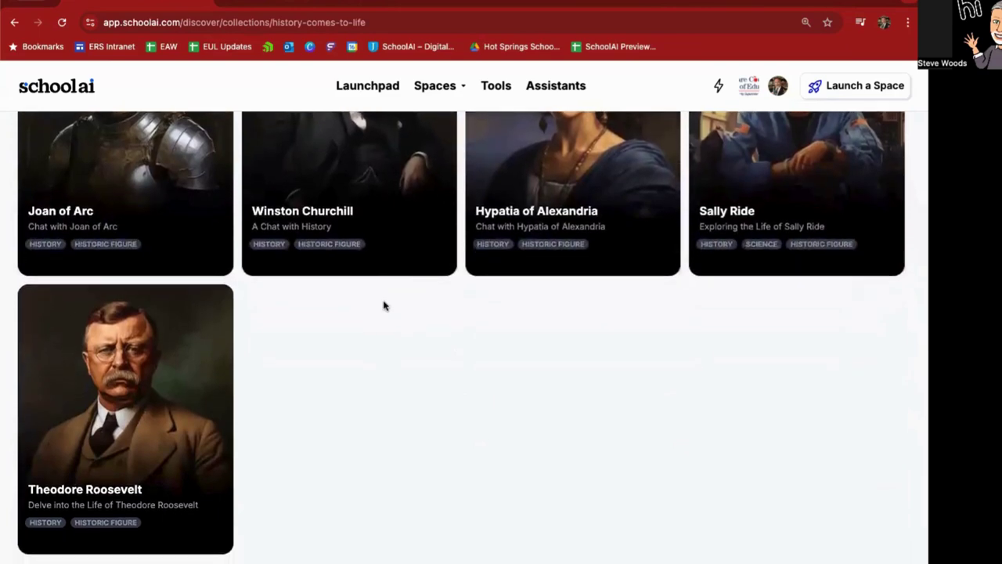
{"action": "scroll", "coordinate": [384, 305], "scroll_direction": "up", "scroll_amount": 5}
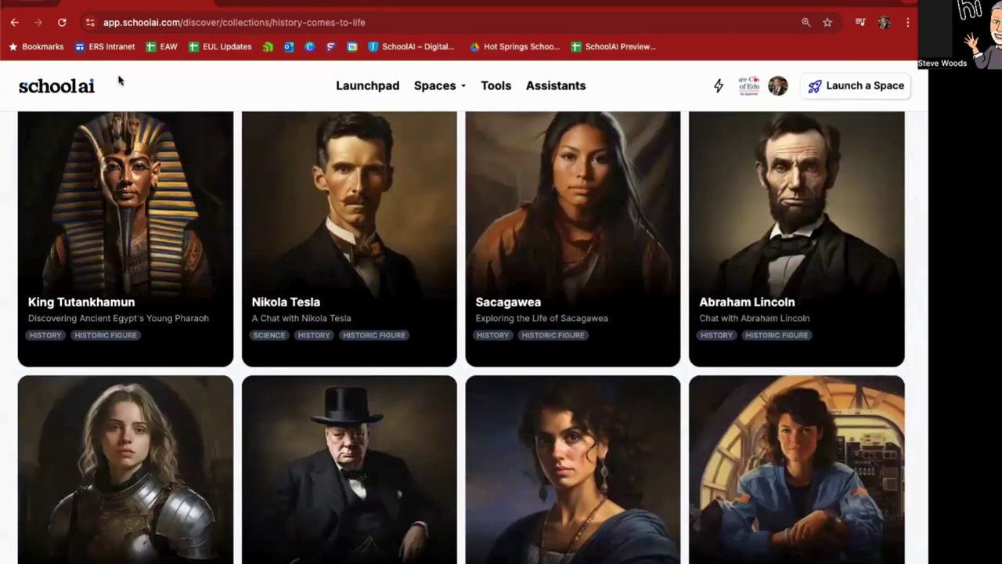
- Return to all collections, open the World History collection and look through its topic spaces
{"action": "left_click", "coordinate": [15, 22]}
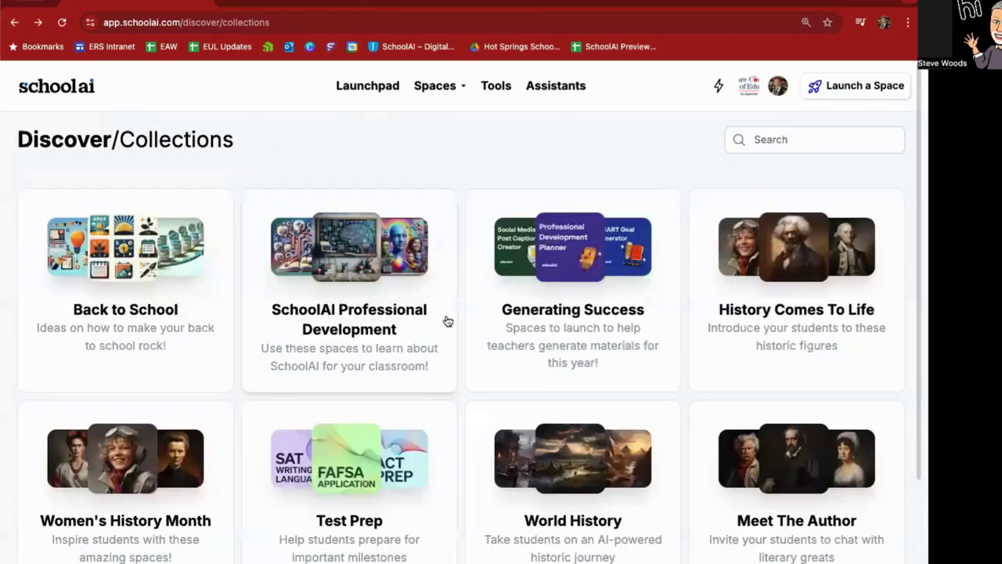
{"action": "scroll", "coordinate": [447, 320], "scroll_direction": "down", "scroll_amount": 2}
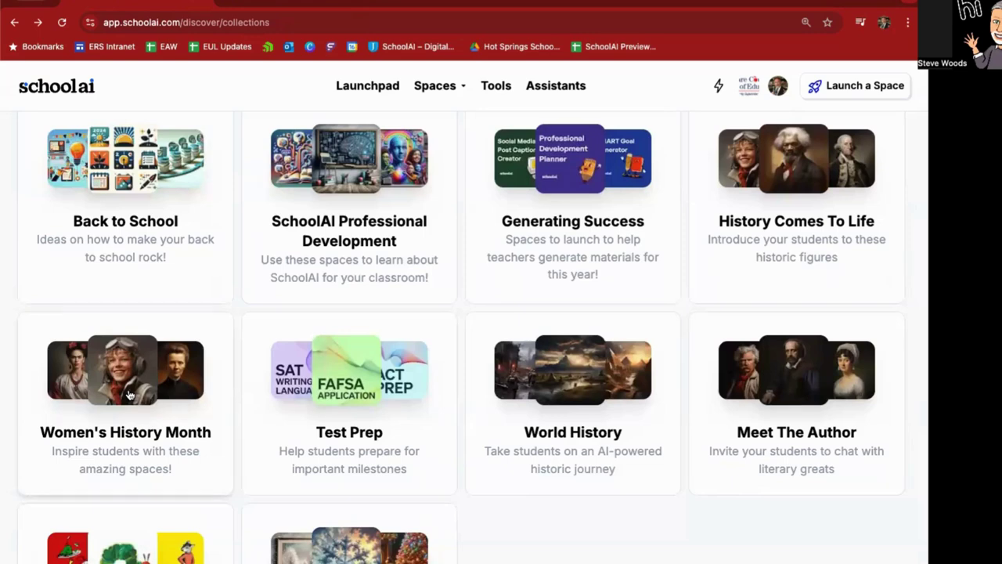
{"action": "left_click", "coordinate": [534, 368]}
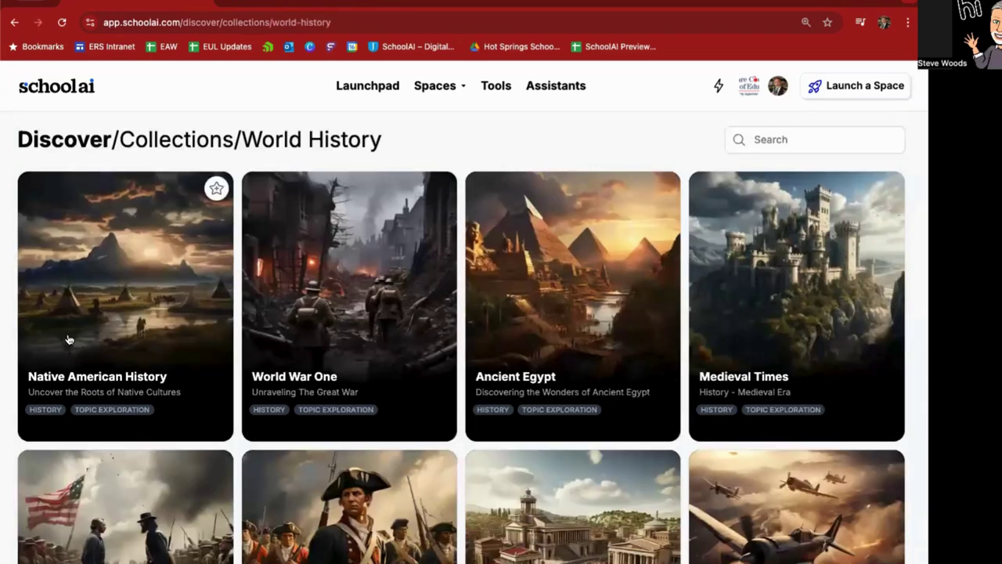
{"action": "scroll", "coordinate": [391, 257], "scroll_direction": "down", "scroll_amount": 1}
{"action": "scroll", "coordinate": [392, 257], "scroll_direction": "down", "scroll_amount": 2}
{"action": "scroll", "coordinate": [391, 257], "scroll_direction": "down", "scroll_amount": 2}
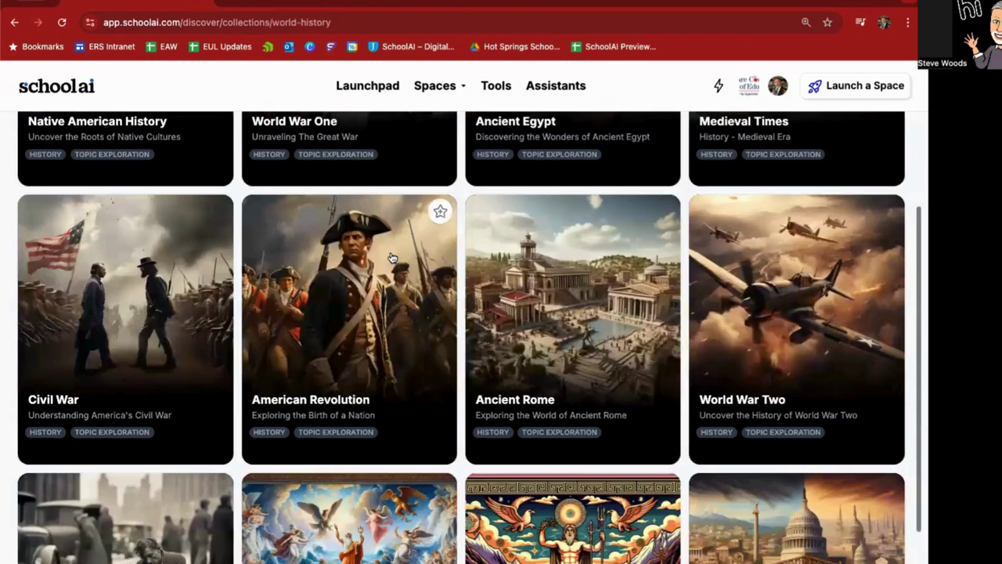
{"action": "scroll", "coordinate": [391, 257], "scroll_direction": "down", "scroll_amount": 3}
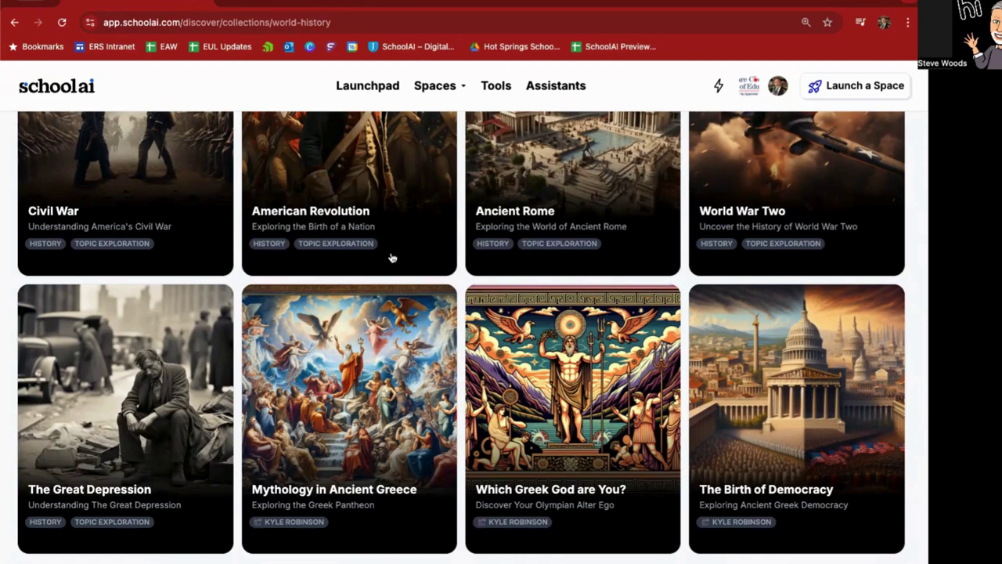
- Return to the Discover page and open the full list of featured spaces created by teachers
{"action": "left_click", "coordinate": [443, 88]}
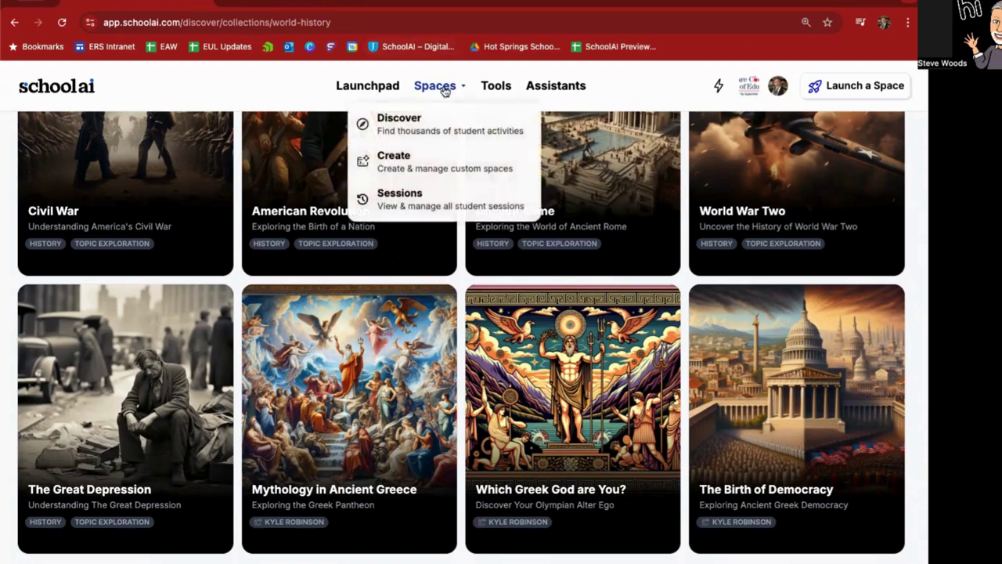
{"action": "left_click", "coordinate": [406, 117]}
{"action": "scroll", "coordinate": [367, 331], "scroll_direction": "down", "scroll_amount": 6}
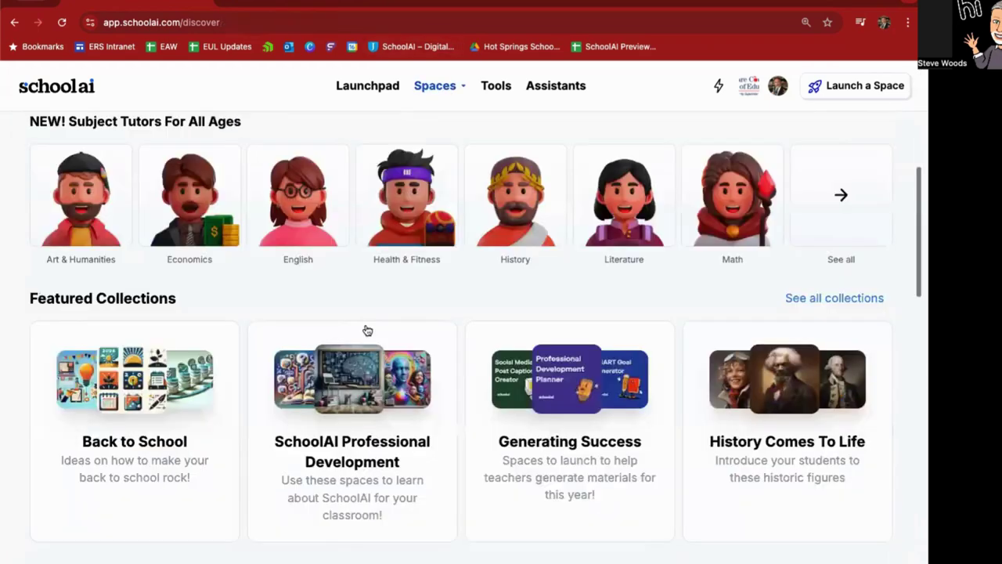
{"action": "scroll", "coordinate": [367, 331], "scroll_direction": "down", "scroll_amount": 5}
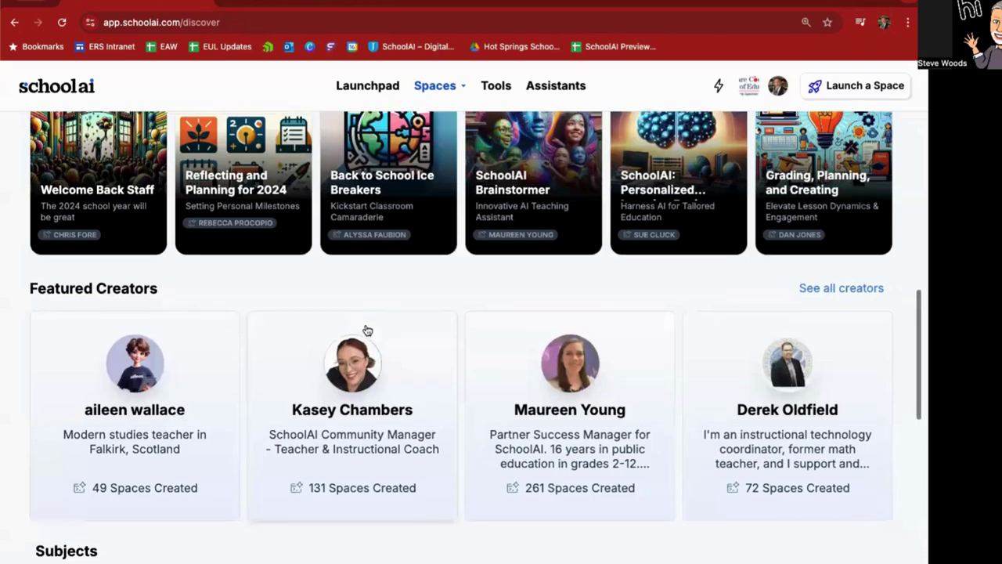
{"action": "scroll", "coordinate": [366, 330], "scroll_direction": "up", "scroll_amount": 3}
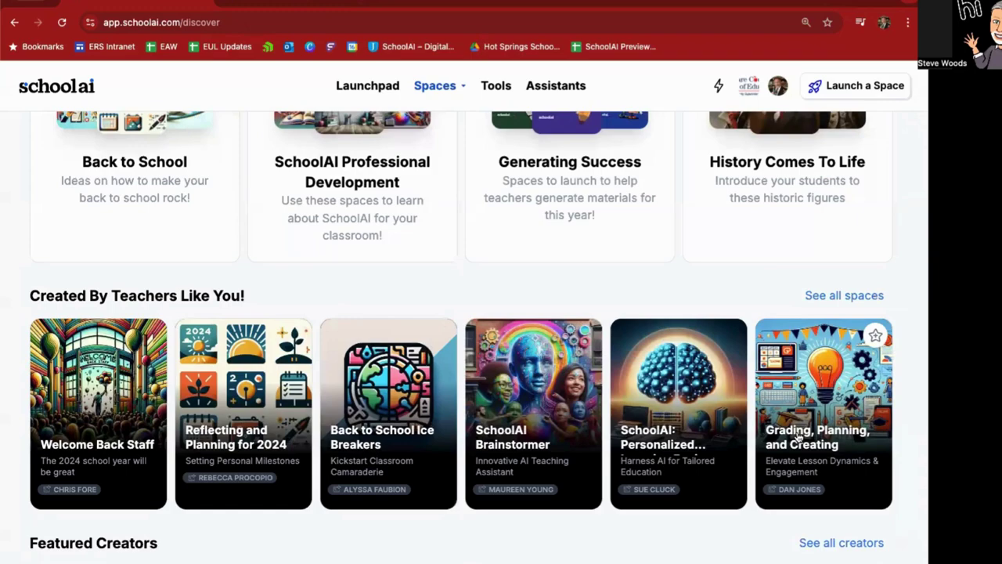
{"action": "left_click", "coordinate": [839, 295]}
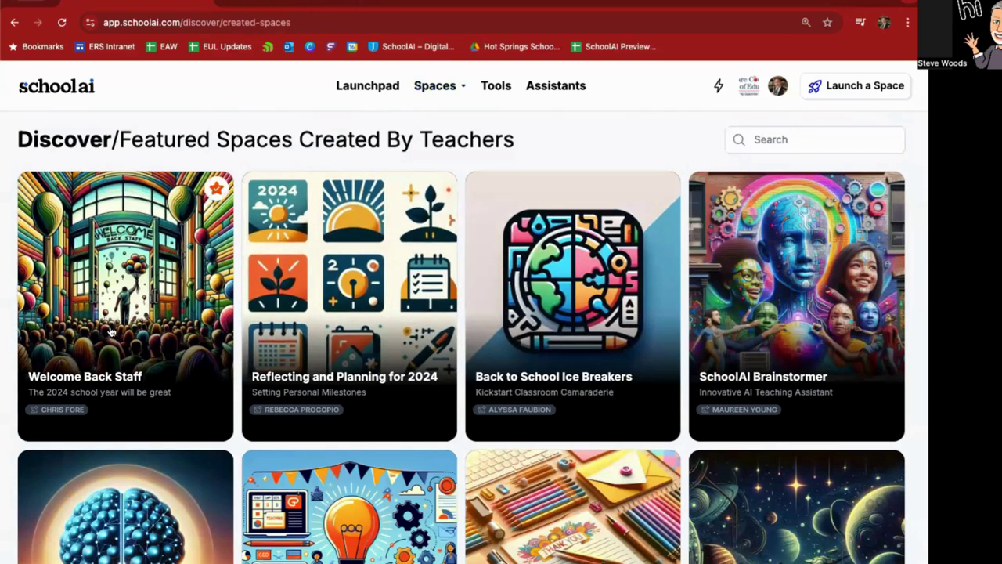
- Look through the featured spaces created by teachers, from Welcome Back Staff down to the debate and science spaces
{"action": "scroll", "coordinate": [111, 332], "scroll_direction": "down", "scroll_amount": 5}
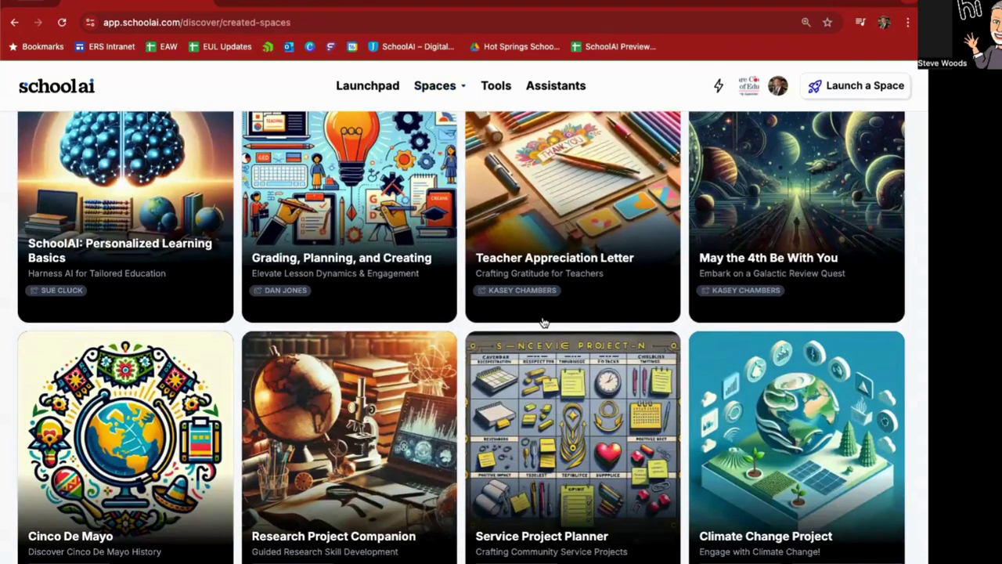
{"action": "scroll", "coordinate": [544, 322], "scroll_direction": "down", "scroll_amount": 2}
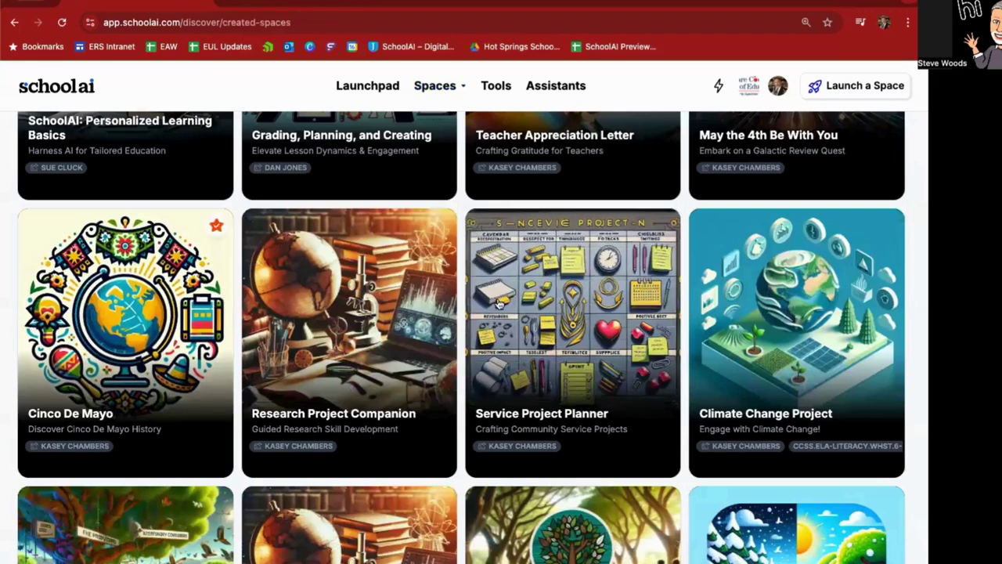
{"action": "scroll", "coordinate": [580, 348], "scroll_direction": "down", "scroll_amount": 4}
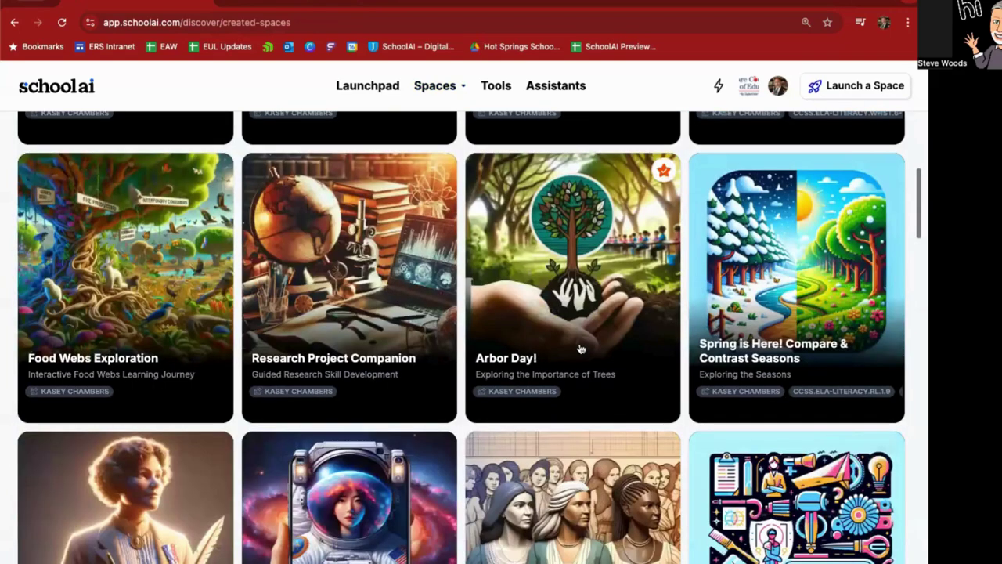
{"action": "scroll", "coordinate": [580, 349], "scroll_direction": "down", "scroll_amount": 3}
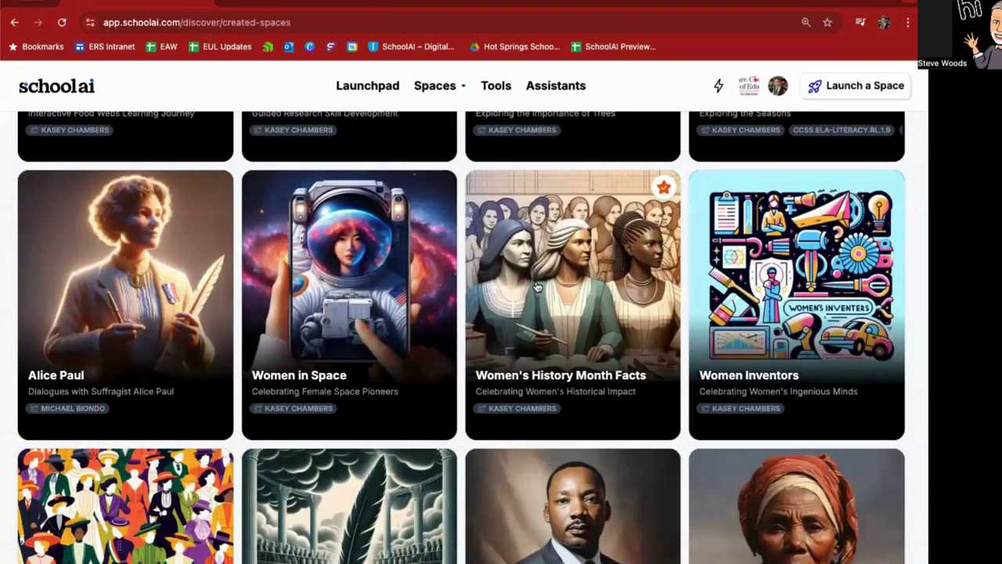
{"action": "scroll", "coordinate": [537, 288], "scroll_direction": "down", "scroll_amount": 4}
{"action": "scroll", "coordinate": [354, 269], "scroll_direction": "down", "scroll_amount": 3}
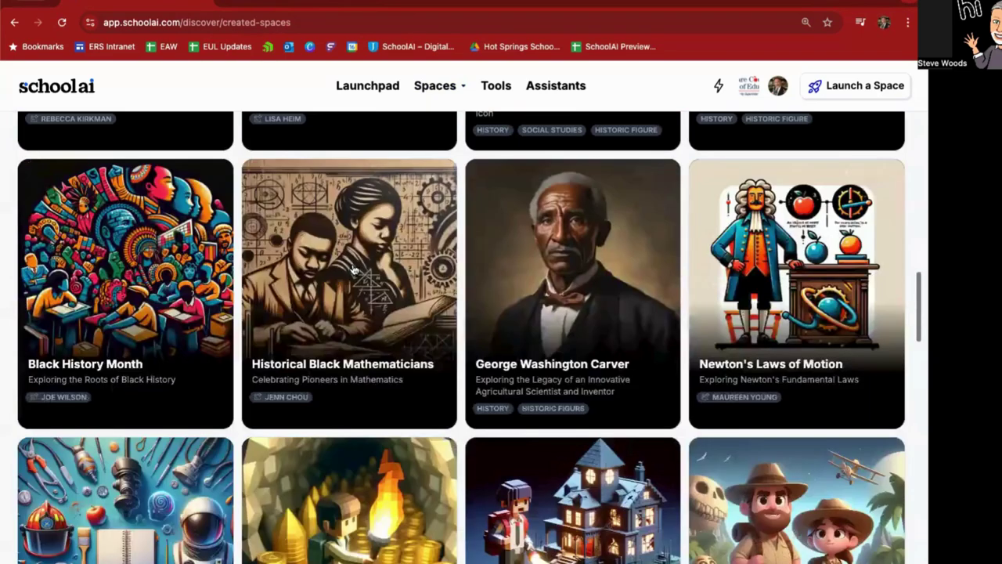
{"action": "scroll", "coordinate": [354, 270], "scroll_direction": "down", "scroll_amount": 3}
{"action": "scroll", "coordinate": [354, 270], "scroll_direction": "down", "scroll_amount": 3}
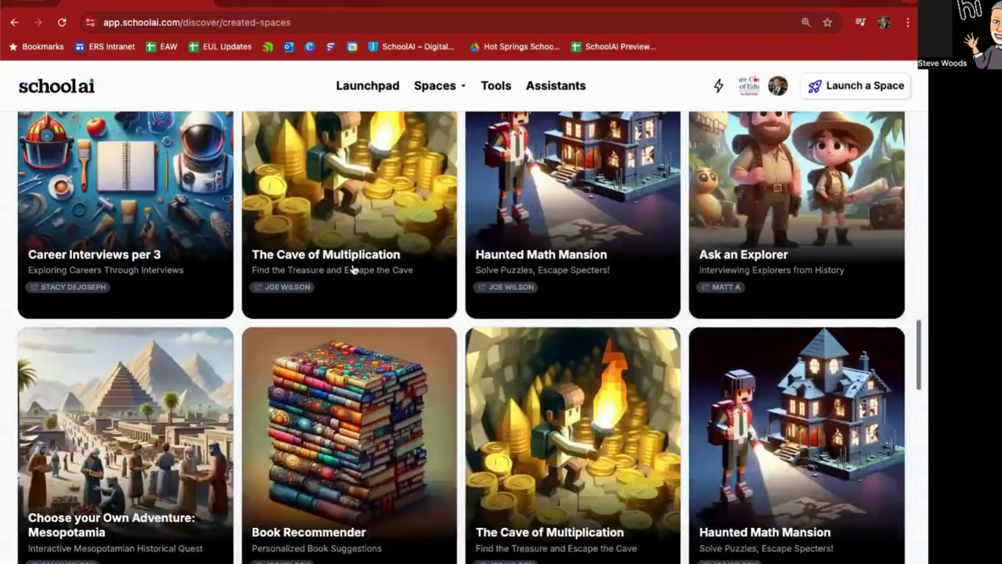
{"action": "scroll", "coordinate": [354, 270], "scroll_direction": "down", "scroll_amount": 2}
{"action": "scroll", "coordinate": [354, 269], "scroll_direction": "down", "scroll_amount": 1}
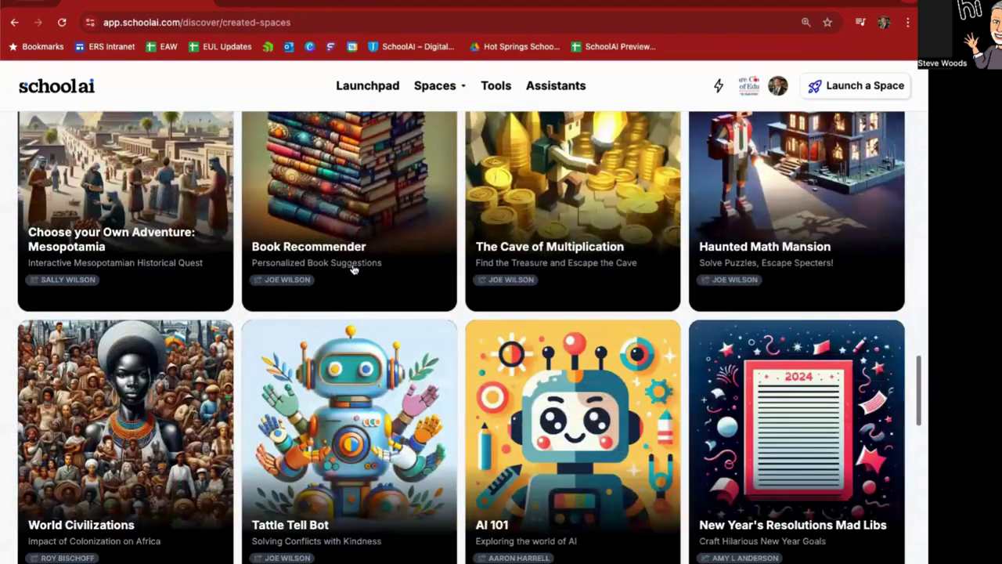
{"action": "scroll", "coordinate": [354, 270], "scroll_direction": "down", "scroll_amount": 3}
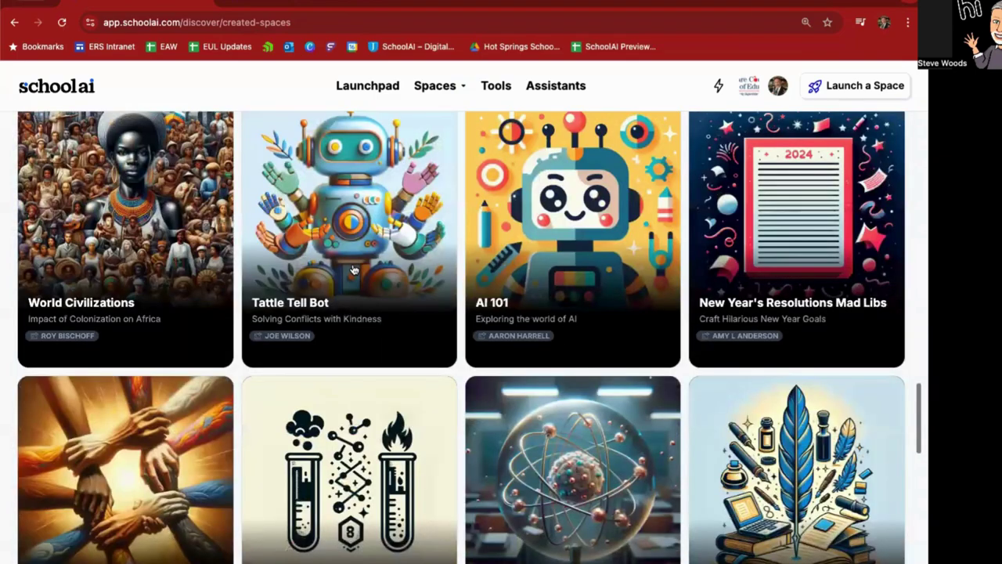
{"action": "scroll", "coordinate": [354, 270], "scroll_direction": "down", "scroll_amount": 5}
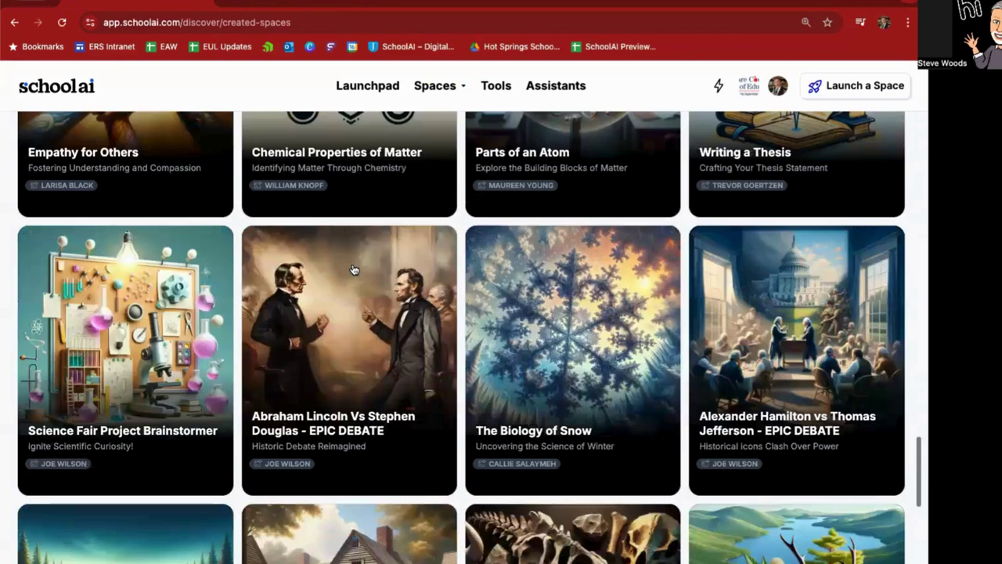
{"action": "scroll", "coordinate": [354, 269], "scroll_direction": "down", "scroll_amount": 3}
- Return to the Discover page and look over its Featured Creators and Subjects sections
{"action": "key", "text": "alt+Left"}
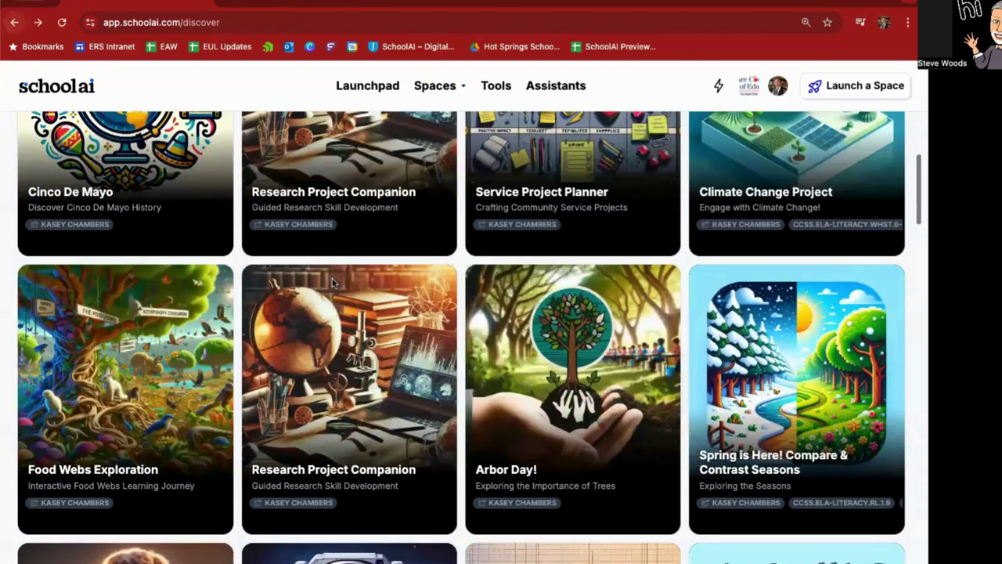
{"action": "scroll", "coordinate": [335, 284], "scroll_direction": "down", "scroll_amount": 2}
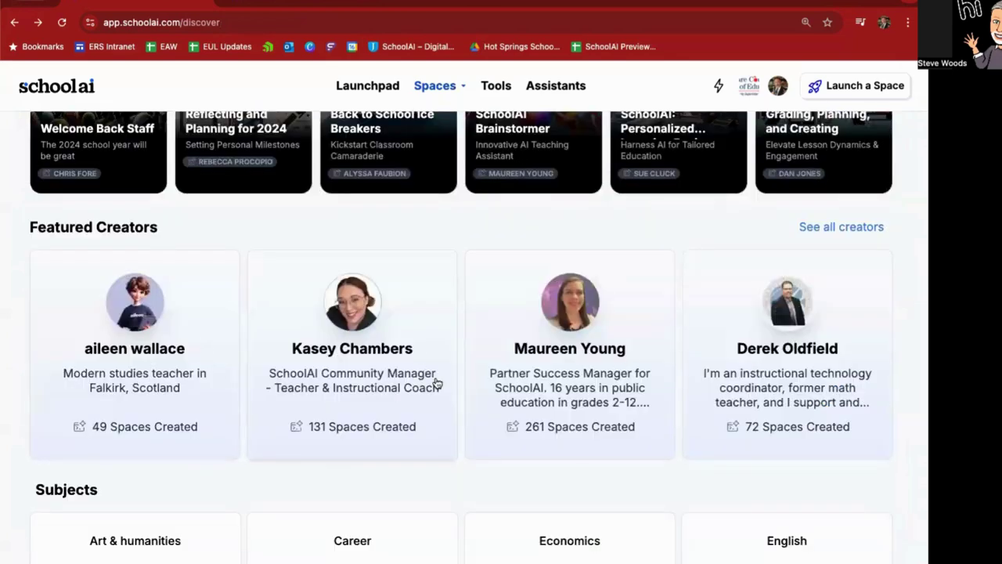
{"action": "scroll", "coordinate": [436, 383], "scroll_direction": "down", "scroll_amount": 2}
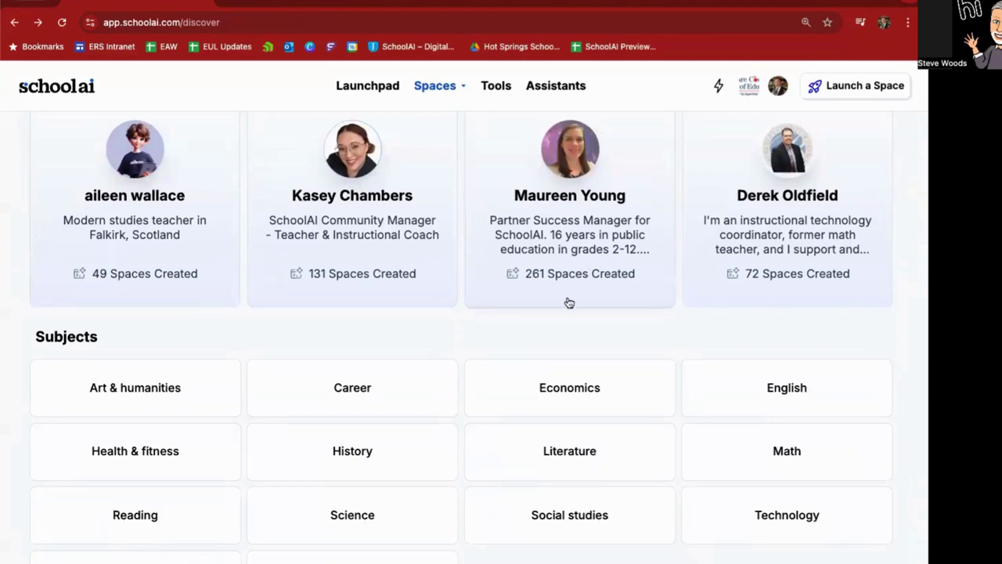
- Open the World language subject, look through its spaces and open the Spanish Cafe space
{"action": "scroll", "coordinate": [533, 345], "scroll_direction": "down", "scroll_amount": 3}
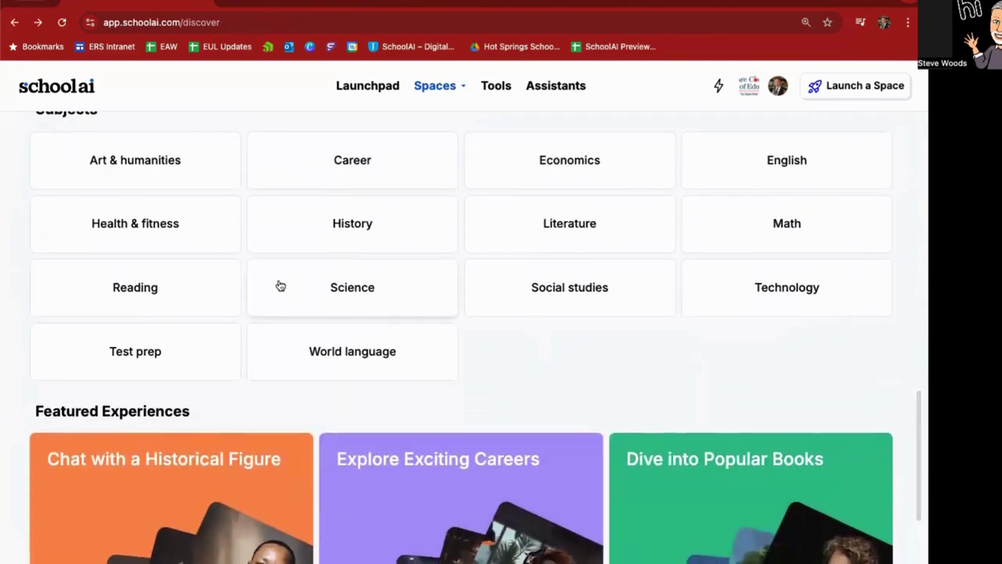
{"action": "scroll", "coordinate": [280, 285], "scroll_direction": "up", "scroll_amount": 1}
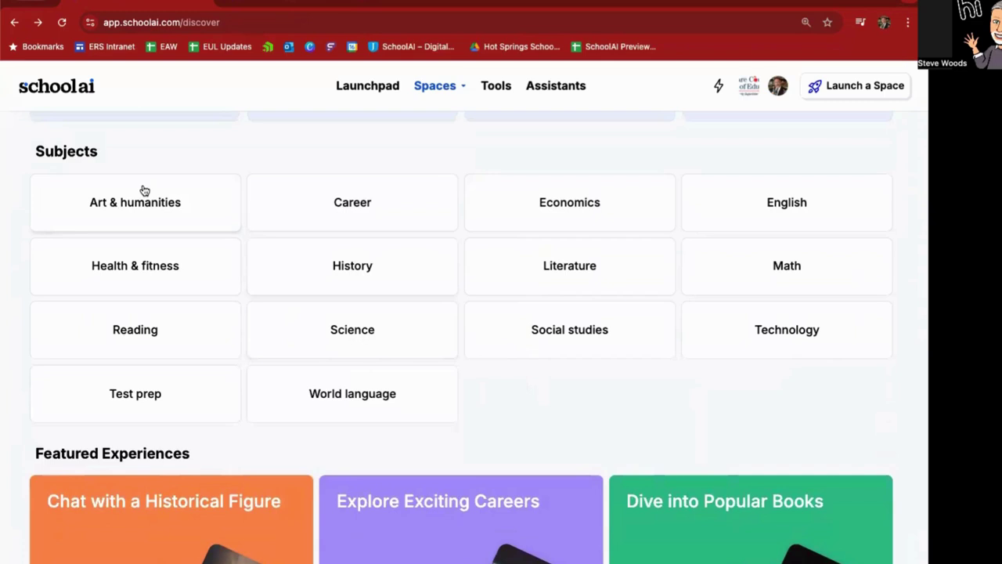
{"action": "left_click", "coordinate": [343, 400]}
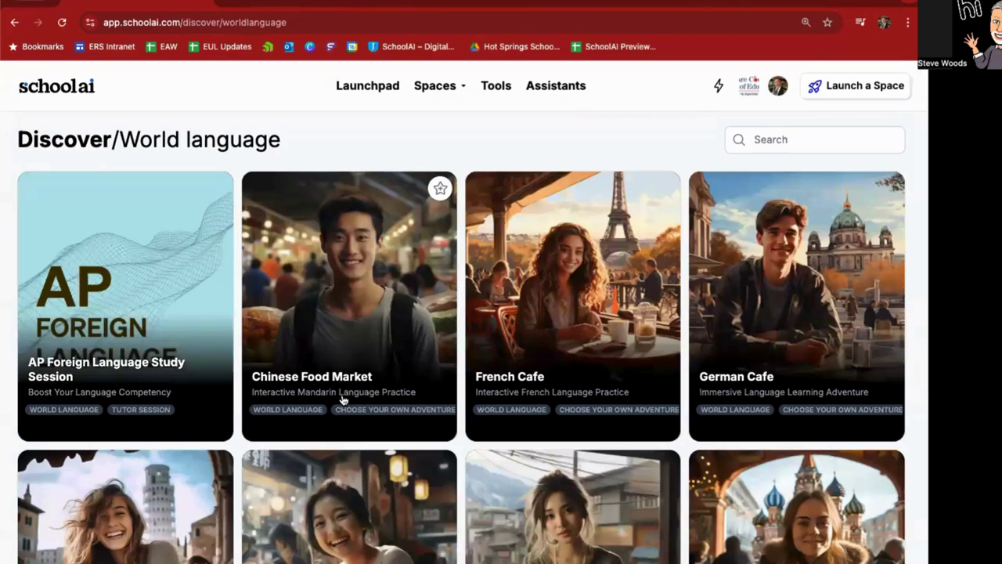
{"action": "scroll", "coordinate": [343, 399], "scroll_direction": "down", "scroll_amount": 4}
{"action": "scroll", "coordinate": [342, 399], "scroll_direction": "down", "scroll_amount": 2}
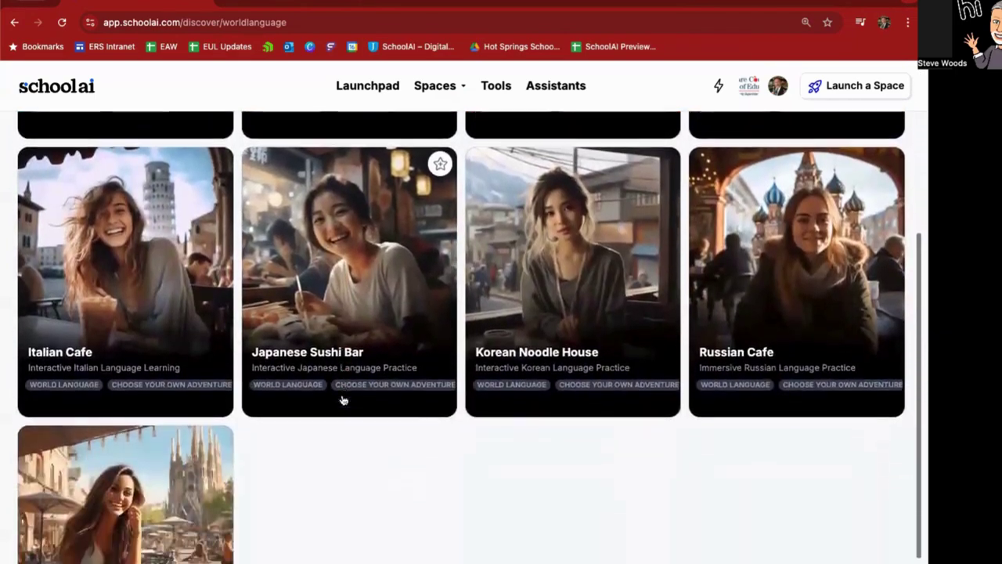
{"action": "left_click", "coordinate": [89, 470]}
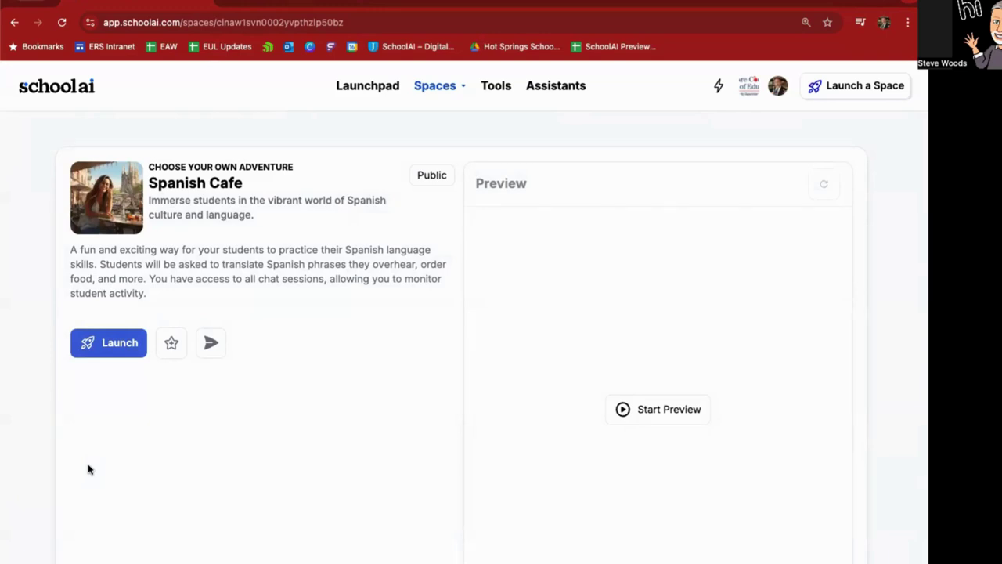
- Return to the Discover page and look over its Featured Experiences, Customize and Create a space sections
{"action": "left_click", "coordinate": [13, 24]}
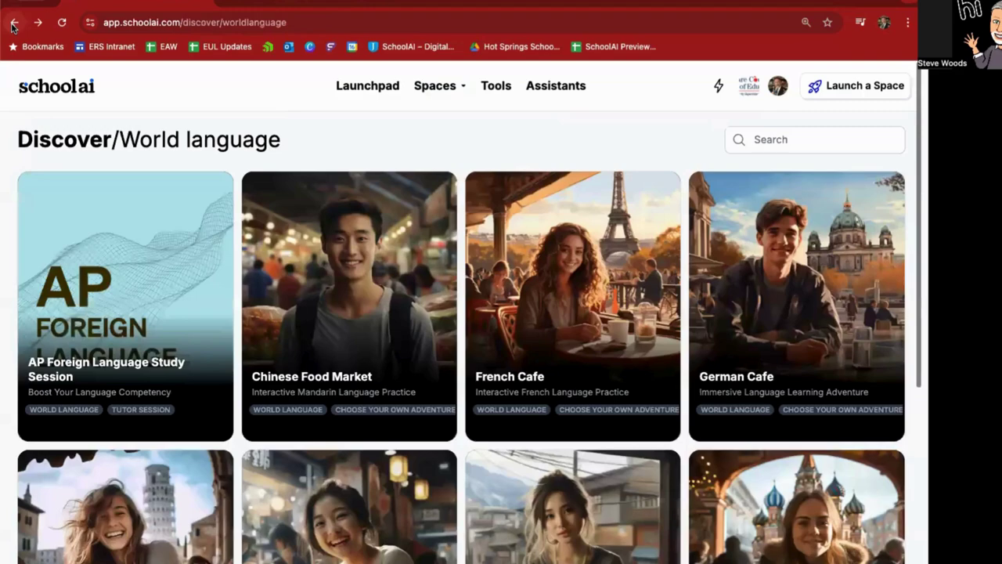
{"action": "scroll", "coordinate": [352, 235], "scroll_direction": "down", "scroll_amount": 2}
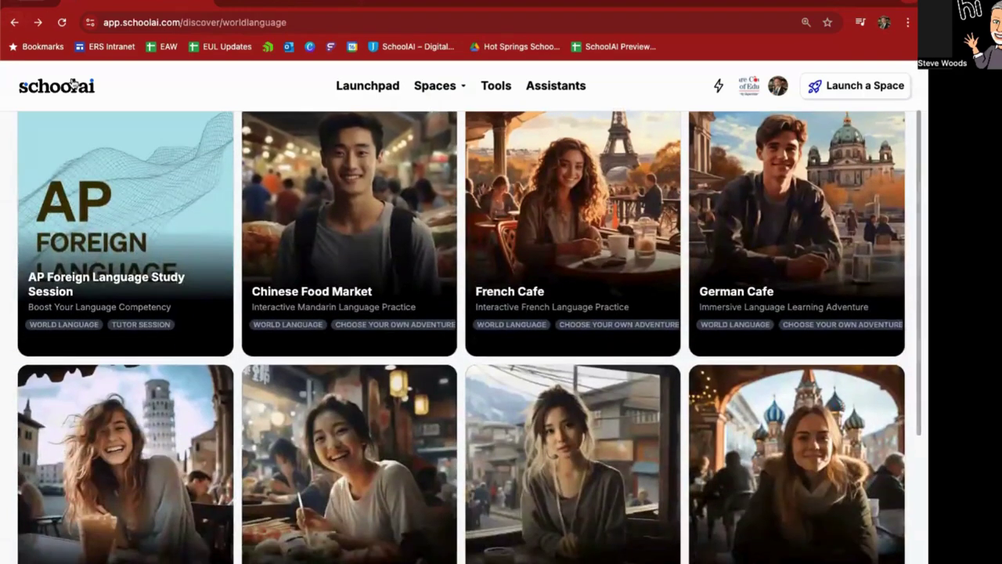
{"action": "left_click", "coordinate": [14, 22]}
{"action": "scroll", "coordinate": [304, 320], "scroll_direction": "down", "scroll_amount": 8}
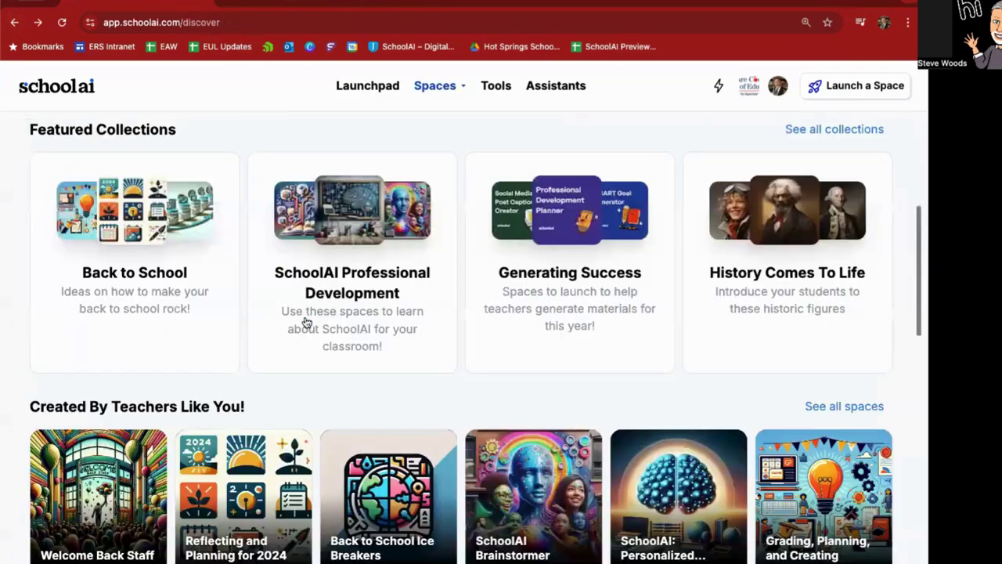
{"action": "scroll", "coordinate": [305, 322], "scroll_direction": "down", "scroll_amount": 12}
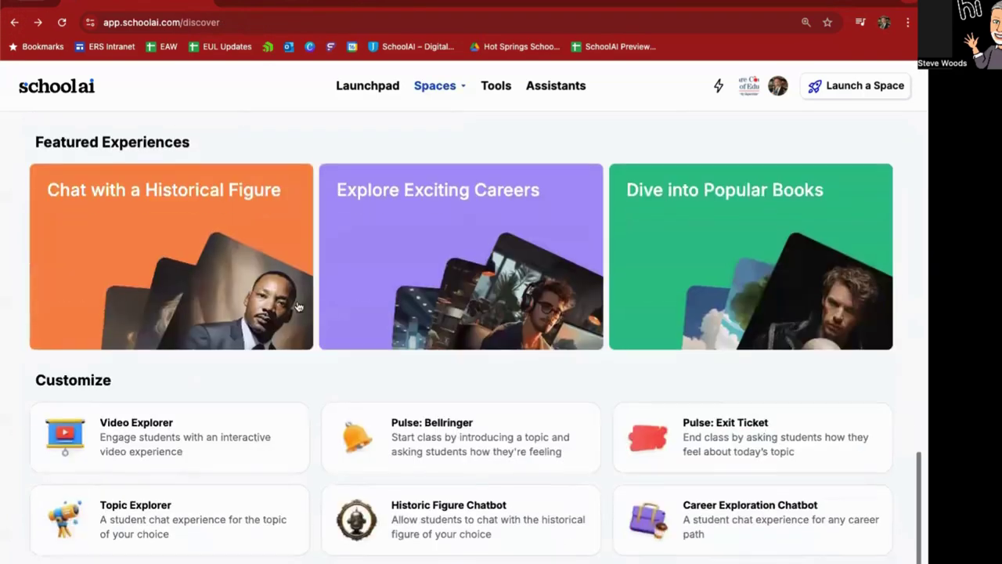
{"action": "scroll", "coordinate": [285, 182], "scroll_direction": "down", "scroll_amount": 5}
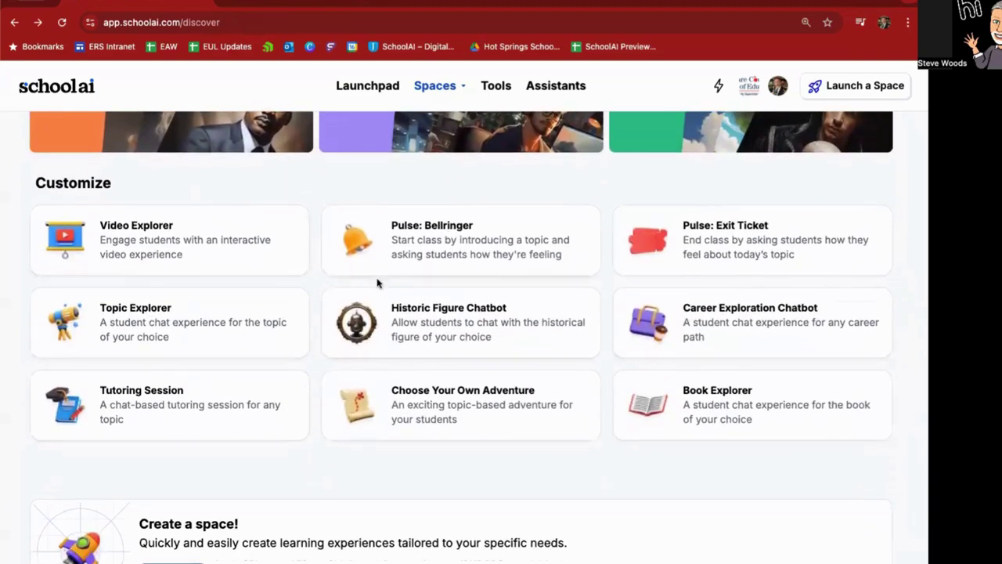
{"action": "scroll", "coordinate": [427, 313], "scroll_direction": "down", "scroll_amount": 1}
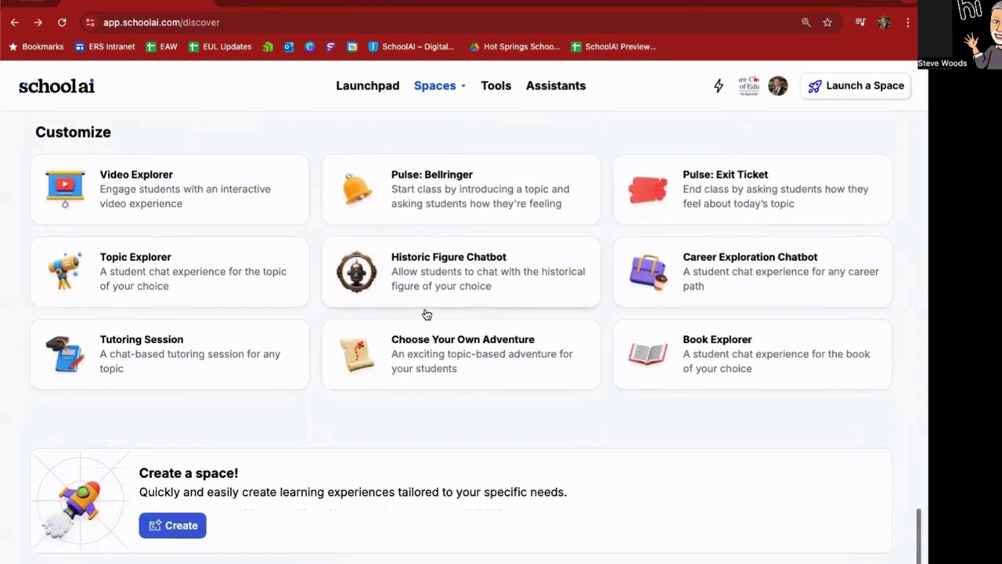
- Start creating a new custom space and title it "Mitosis and Meiosis"
{"action": "left_click", "coordinate": [180, 527]}
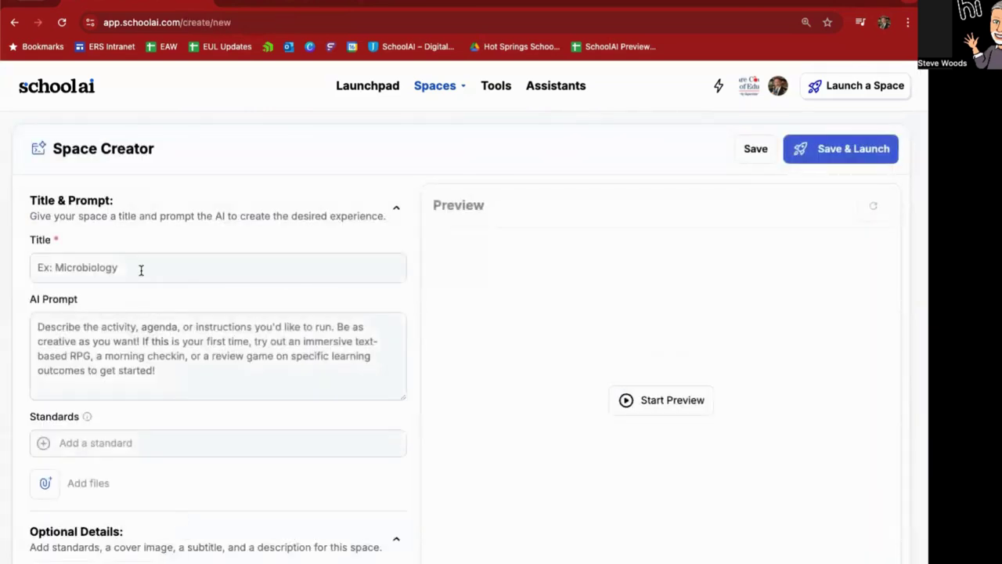
{"action": "left_click", "coordinate": [141, 269]}
{"action": "left_click", "coordinate": [144, 337]}
{"action": "scroll", "coordinate": [145, 337], "scroll_direction": "down", "scroll_amount": 3}
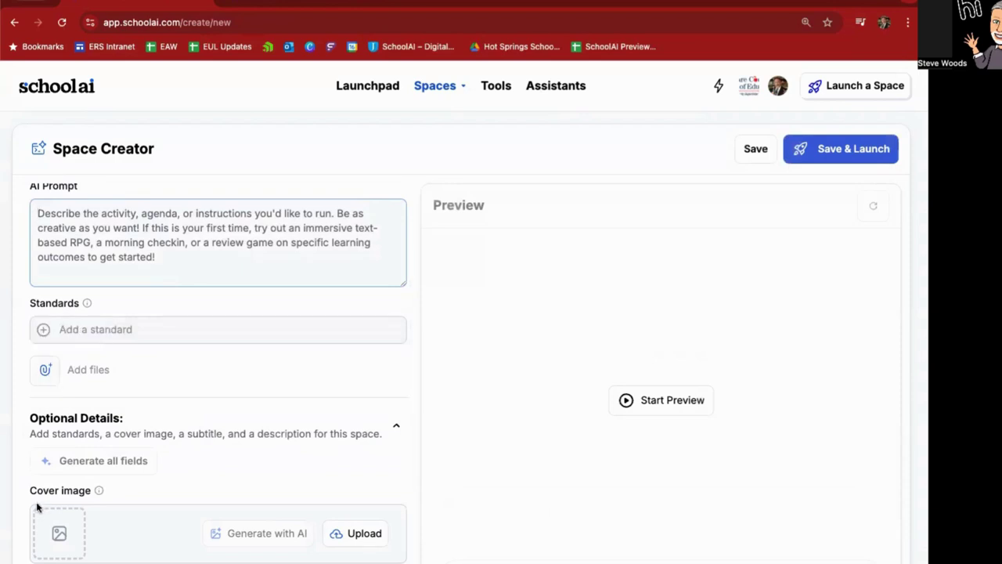
{"action": "scroll", "coordinate": [76, 521], "scroll_direction": "up", "scroll_amount": 3}
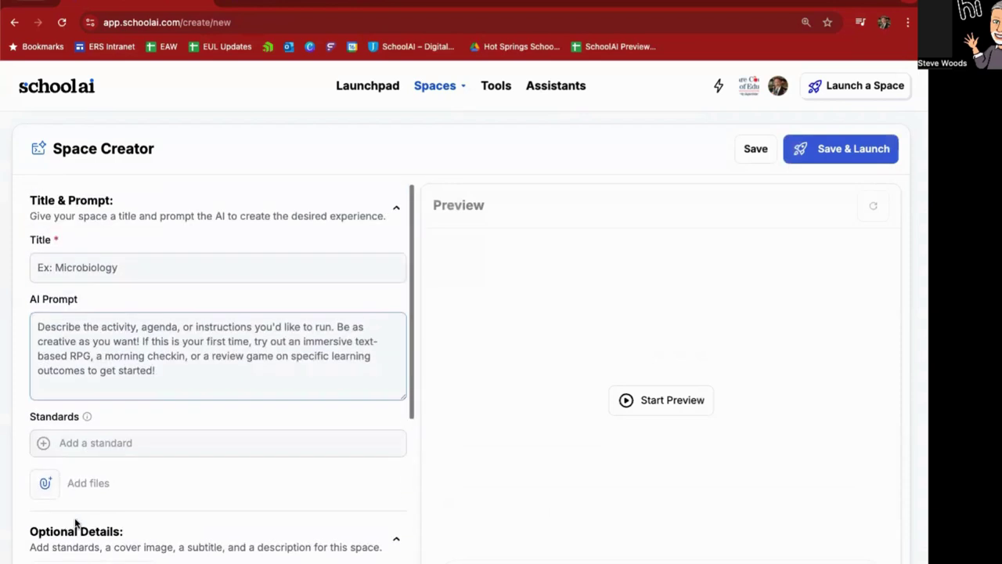
{"action": "left_click", "coordinate": [156, 259]}
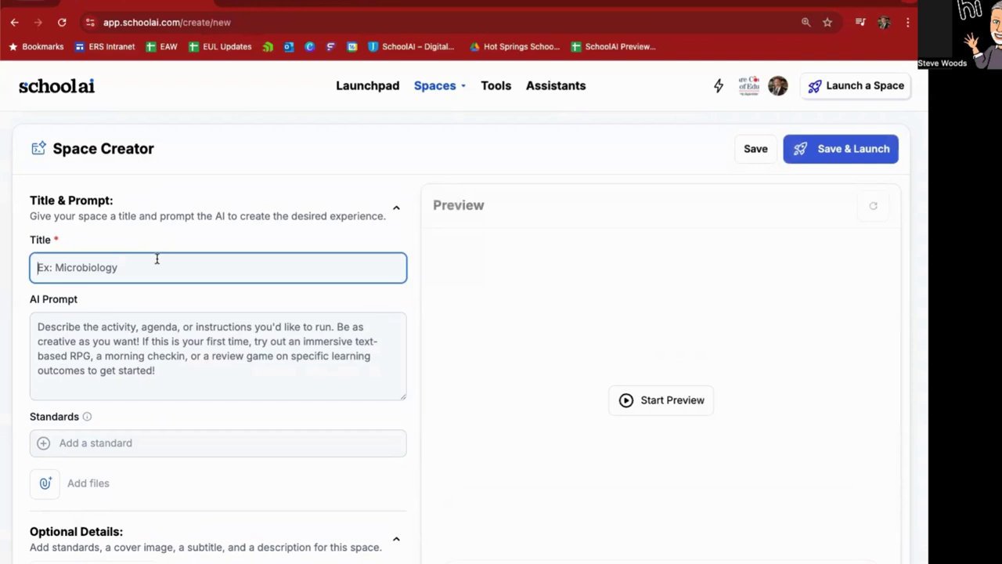
{"action": "type", "text": "Mitosis and Meiosis"}
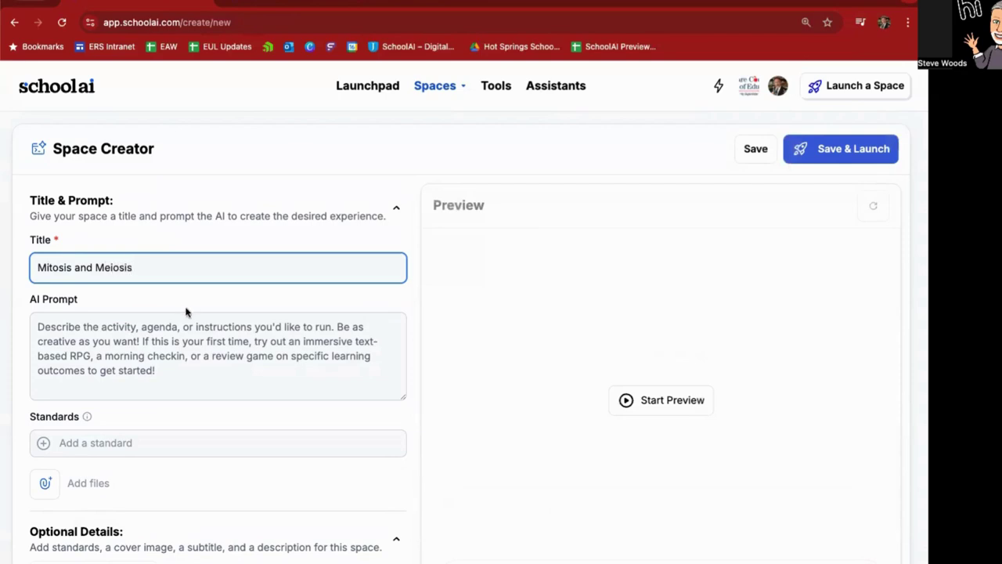
- Enter the AI prompt "I want you to be a tutor on the subject of mitosis and meiosis, for 7th grade students. Ask questions and provide answers."
{"action": "left_click", "coordinate": [166, 329]}
{"action": "type", "text": "I wan"}
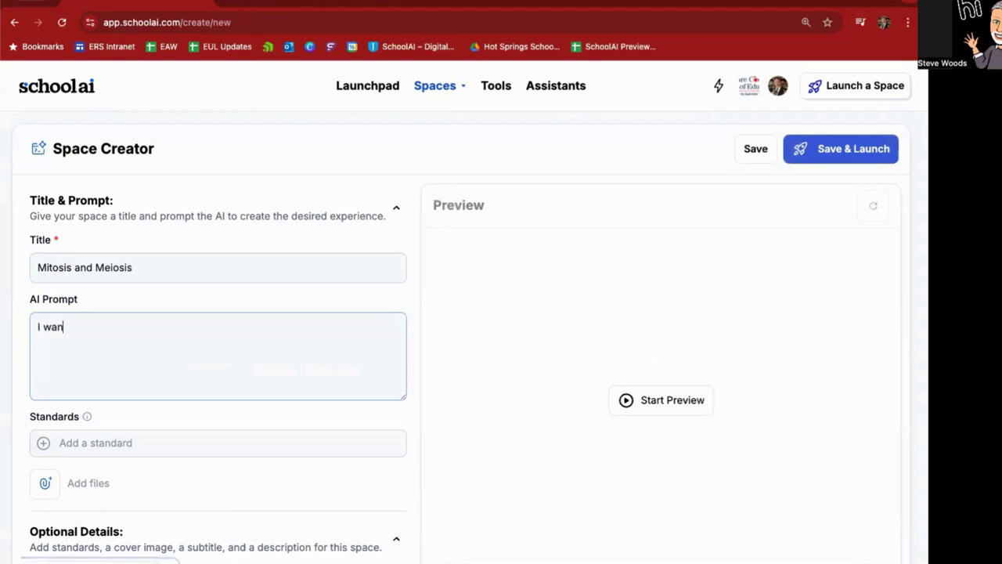
{"action": "type", "text": "t you to be a tutor"}
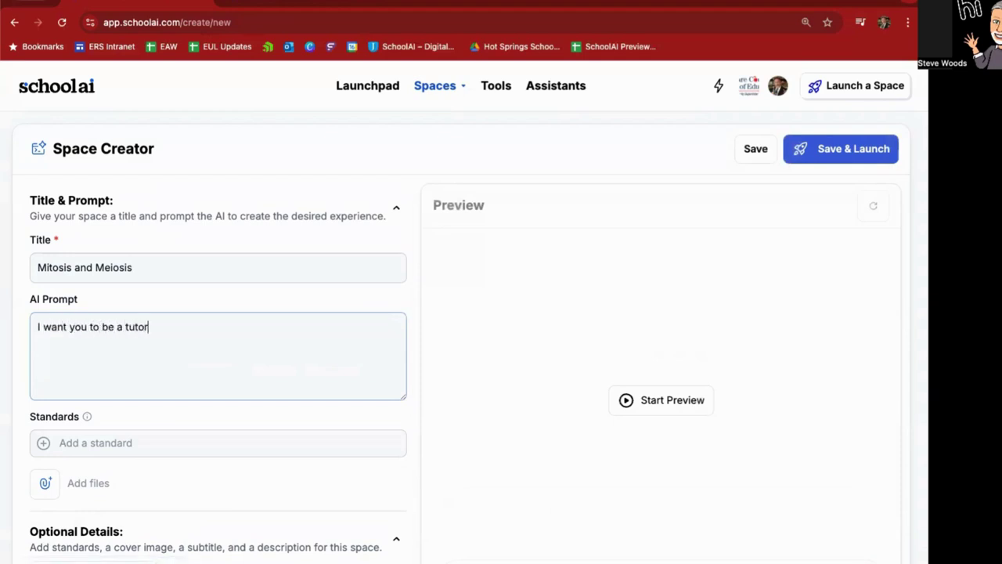
{"action": "type", "text": " on the subject of mitosis an"}
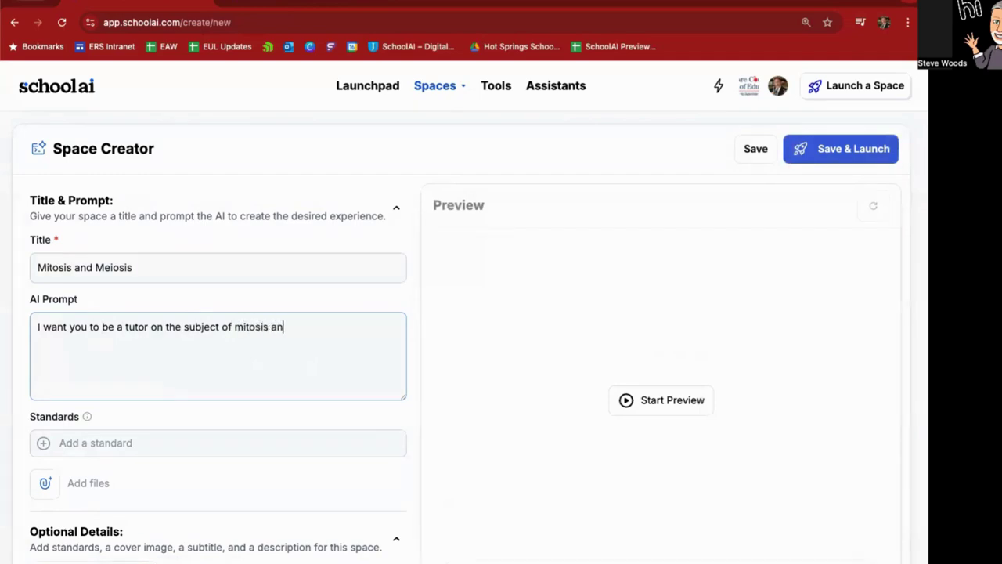
{"action": "type", "text": "d meiosis, for 7th grade stu"}
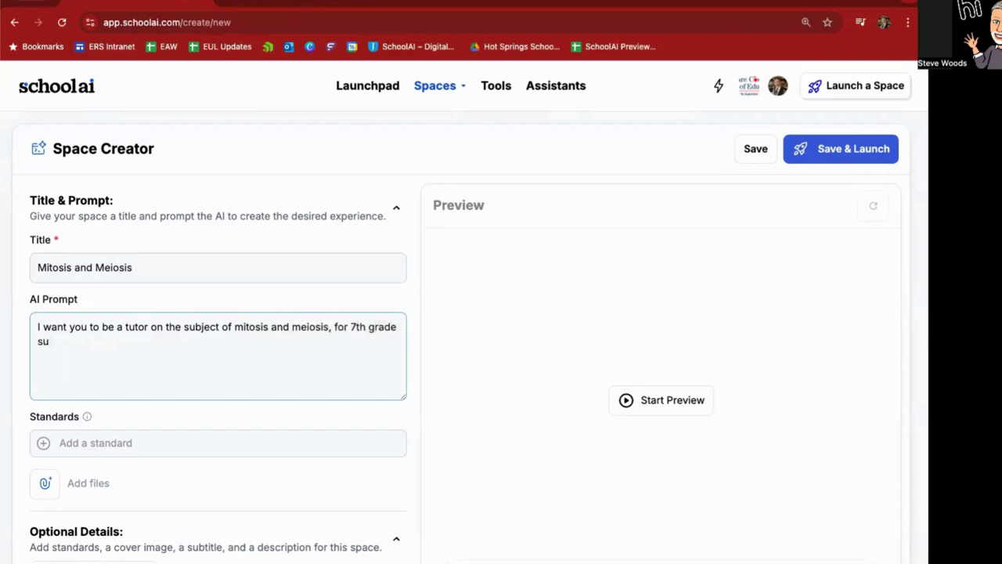
{"action": "type", "text": "dents. Ask questions and provide answers."}
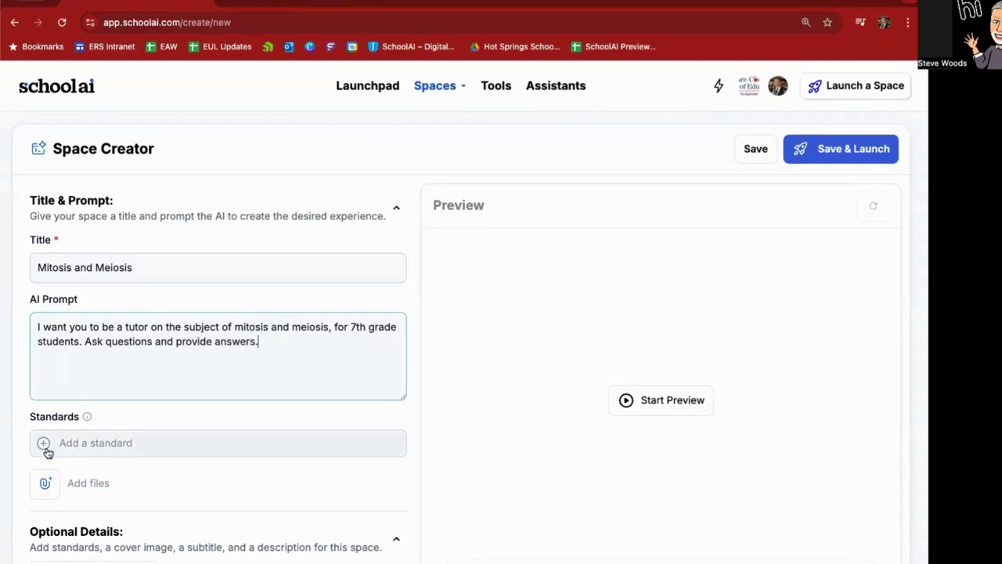
- Start adding a standard to the space and filter the standards to California, 7th grade
{"action": "left_click", "coordinate": [45, 445]}
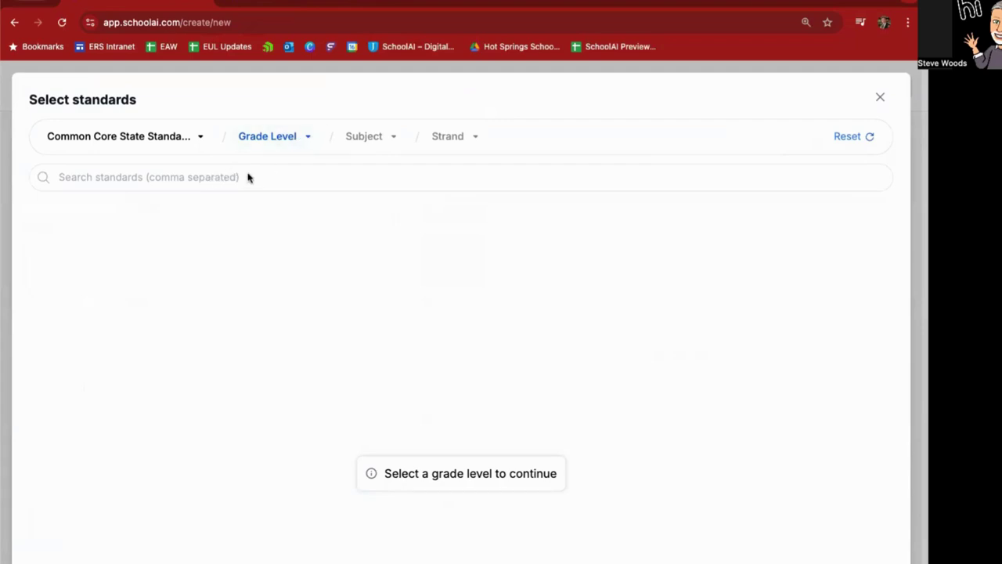
{"action": "left_click", "coordinate": [305, 142]}
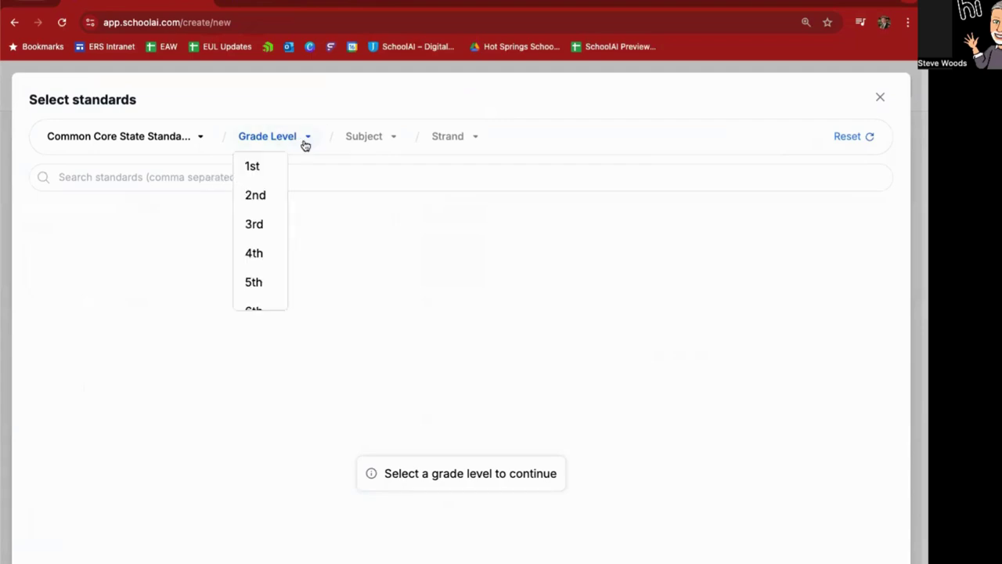
{"action": "left_click", "coordinate": [159, 137]}
{"action": "scroll", "coordinate": [124, 258], "scroll_direction": "down", "scroll_amount": 3}
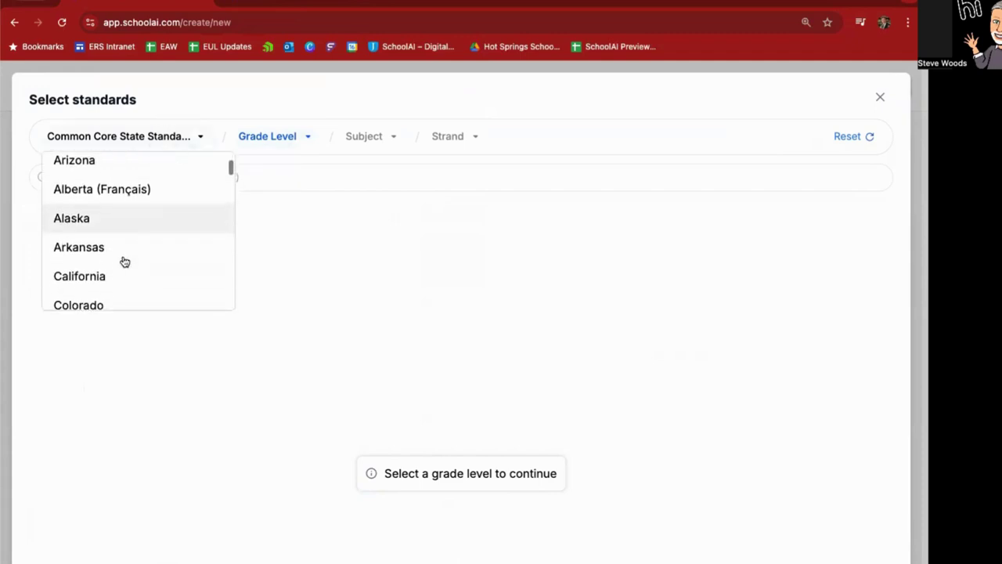
{"action": "left_click", "coordinate": [110, 268]}
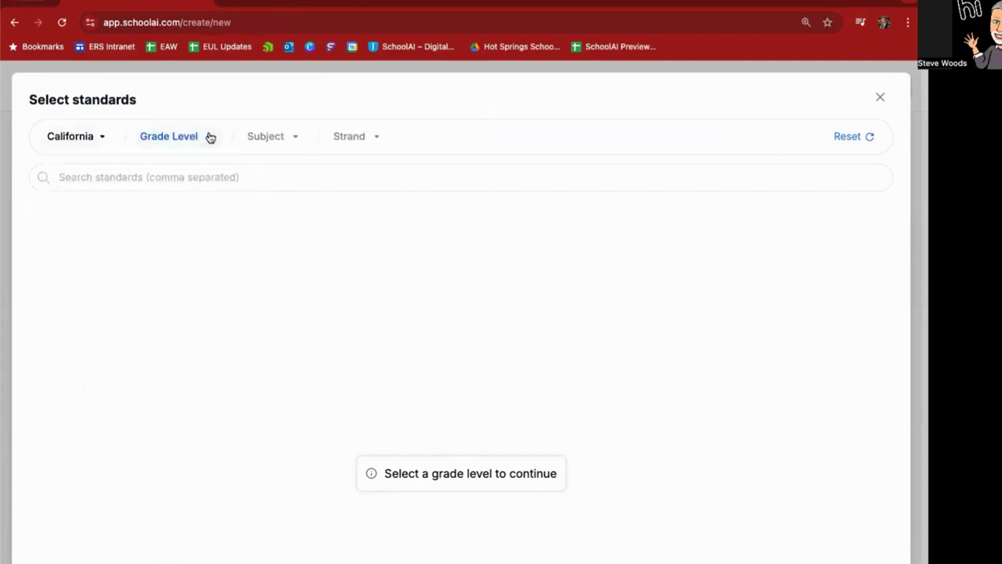
{"action": "left_click", "coordinate": [210, 137]}
{"action": "scroll", "coordinate": [184, 227], "scroll_direction": "down", "scroll_amount": 2}
{"action": "left_click", "coordinate": [166, 266]}
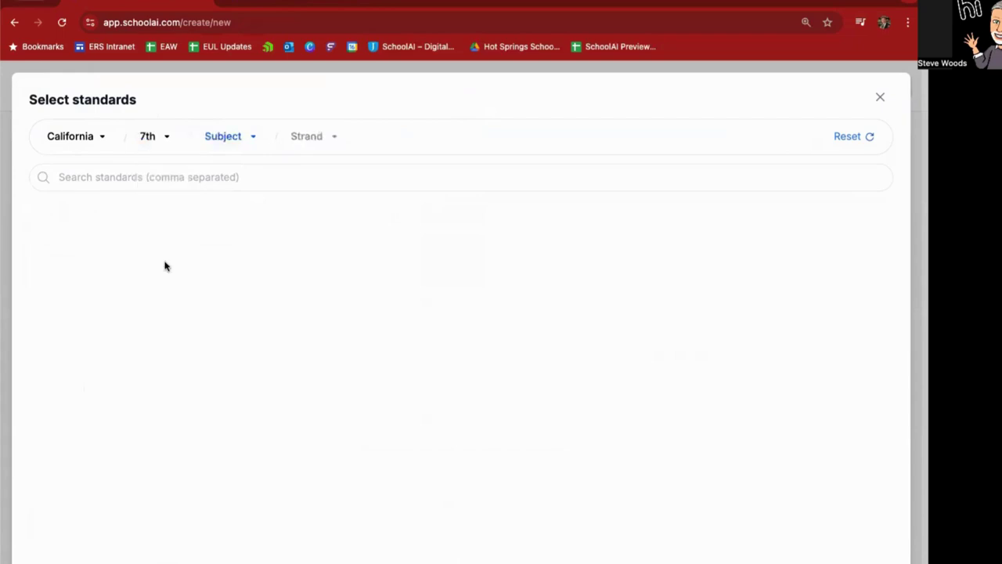
- Narrow the standards to the subject Science (2013-) - Grade Seven Life Science
{"action": "left_click", "coordinate": [246, 137]}
{"action": "scroll", "coordinate": [281, 206], "scroll_direction": "down", "scroll_amount": 3}
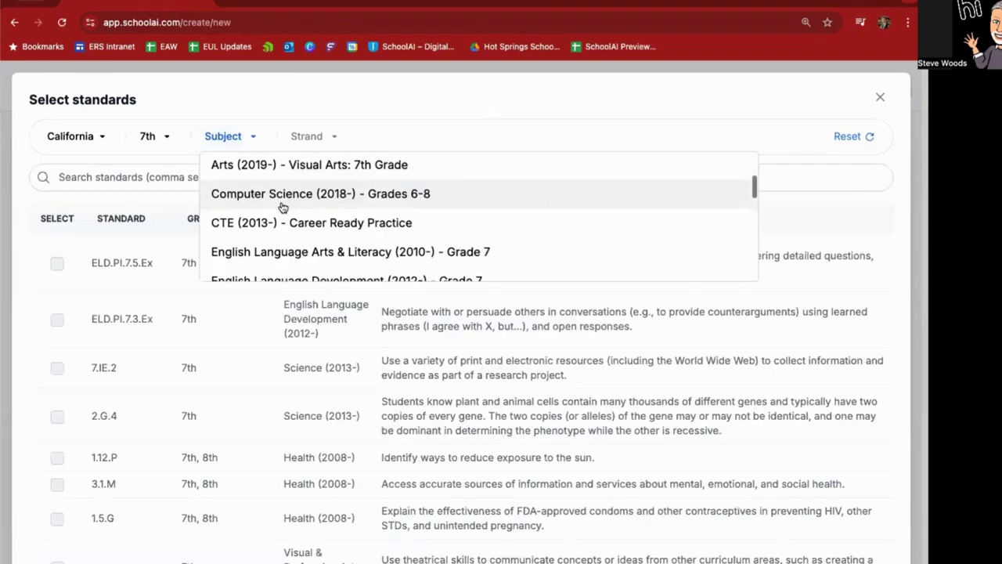
{"action": "scroll", "coordinate": [279, 203], "scroll_direction": "down", "scroll_amount": 1}
{"action": "scroll", "coordinate": [279, 204], "scroll_direction": "down", "scroll_amount": 5}
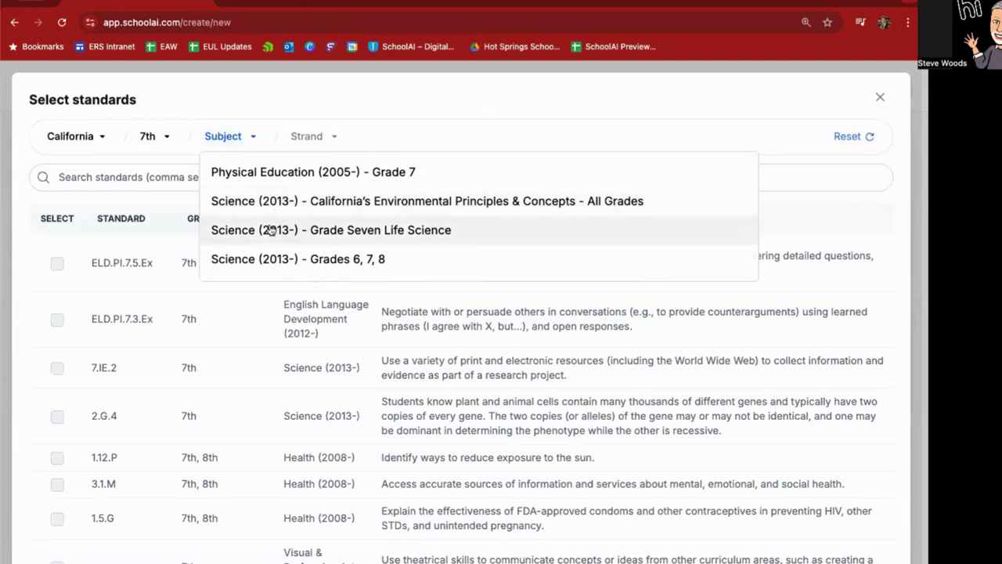
{"action": "left_click", "coordinate": [270, 231]}
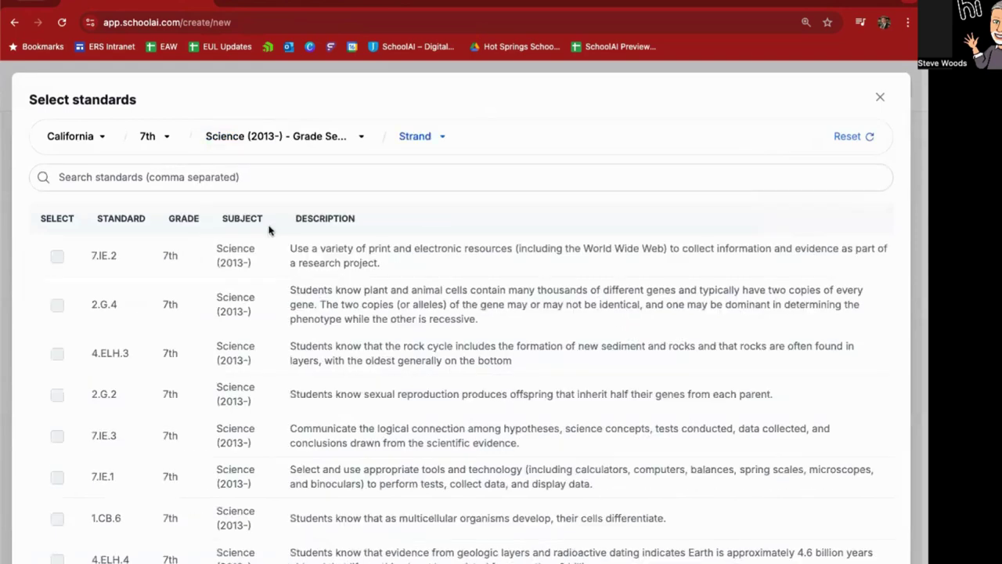
- Search the filtered standards for "meiosis" and clear the search term
{"action": "left_click", "coordinate": [259, 177]}
{"action": "type", "text": "me"}
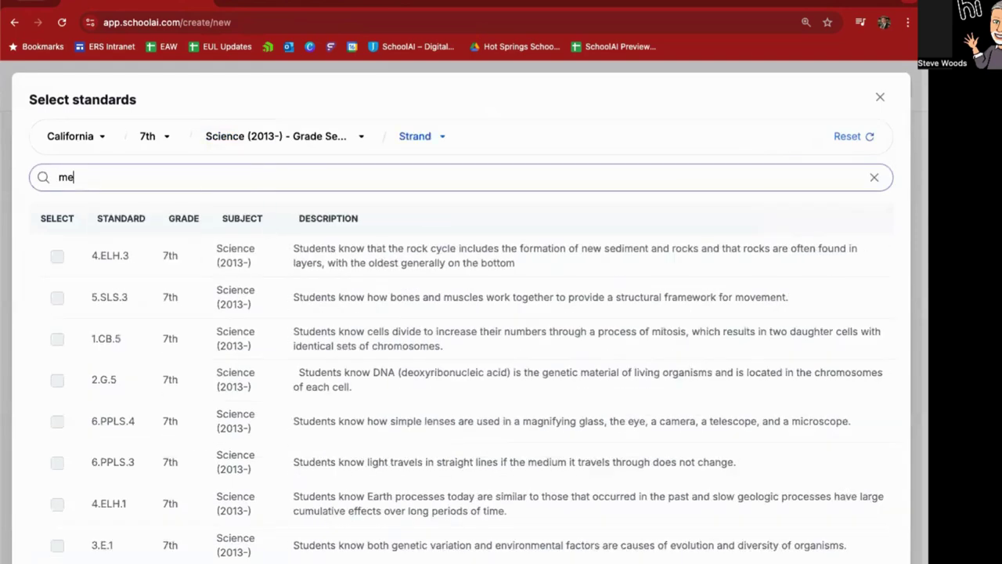
{"action": "type", "text": "iosis"}
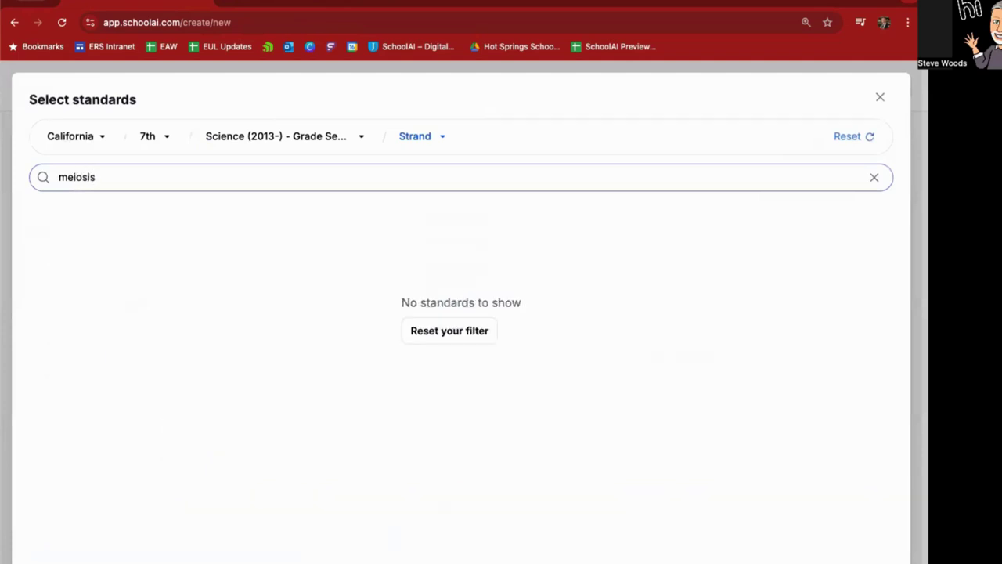
{"action": "key", "text": "BackSpace"}
{"action": "key", "text": "BackSpace"}
{"action": "key", "text": "BackSpace"}
{"action": "key", "text": "BackSpace"}
{"action": "key", "text": "BackSpace"}
{"action": "key", "text": "BackSpace"}
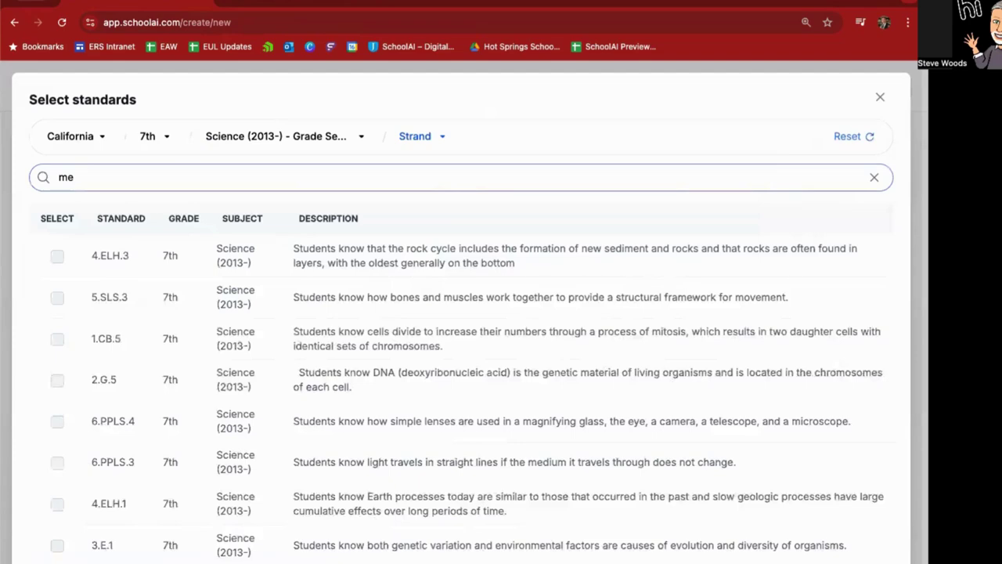
{"action": "key", "text": "BackSpace"}
- Search the filtered standards for "cells" and look through the listed standards
{"action": "type", "text": "cell"}
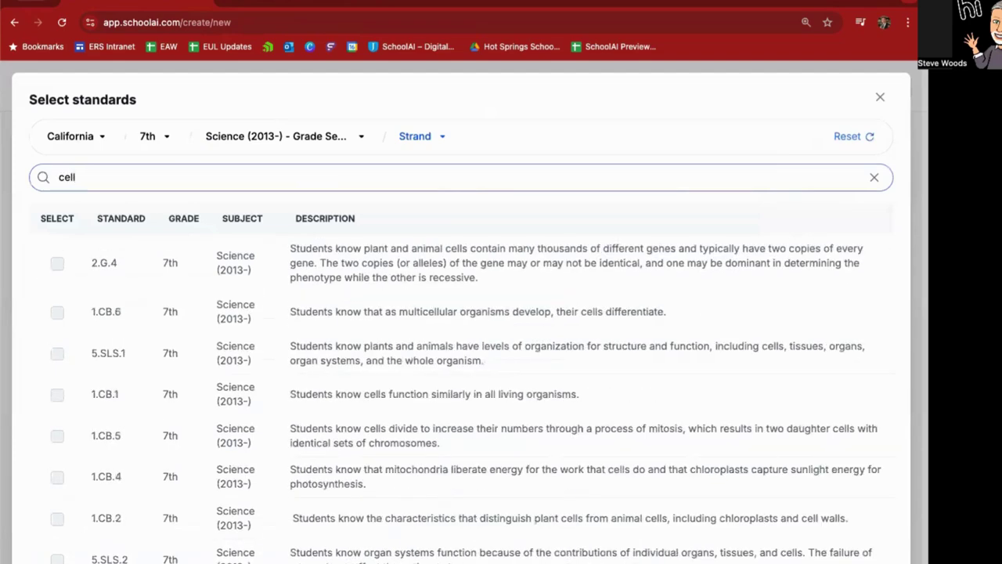
{"action": "type", "text": "s"}
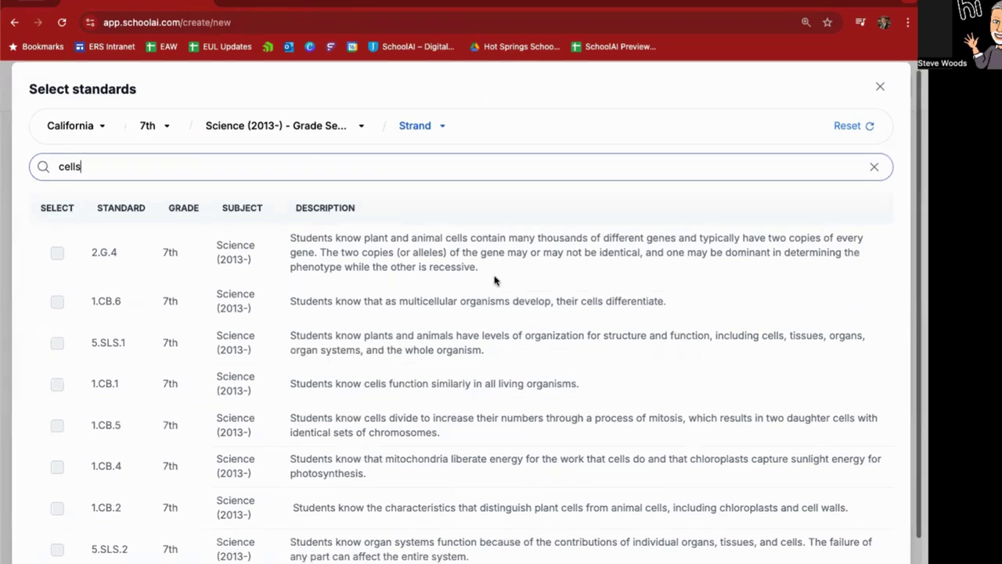
{"action": "scroll", "coordinate": [494, 280], "scroll_direction": "down", "scroll_amount": 1}
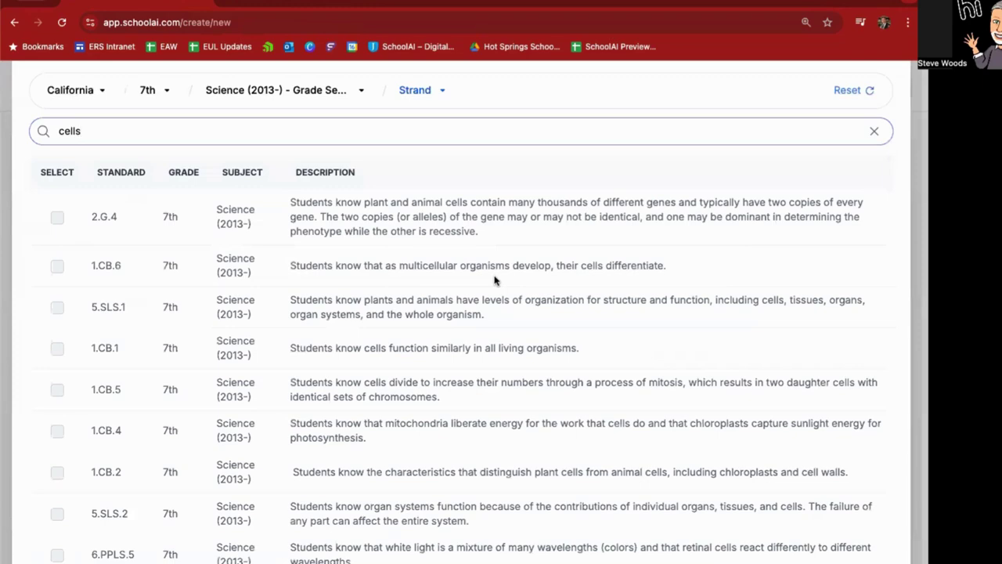
- Look over the 7th grade standards matching "cells" and select 2.G.4, 1.CB.6 and 5.SLS.1
{"action": "scroll", "coordinate": [494, 280], "scroll_direction": "down", "scroll_amount": 1}
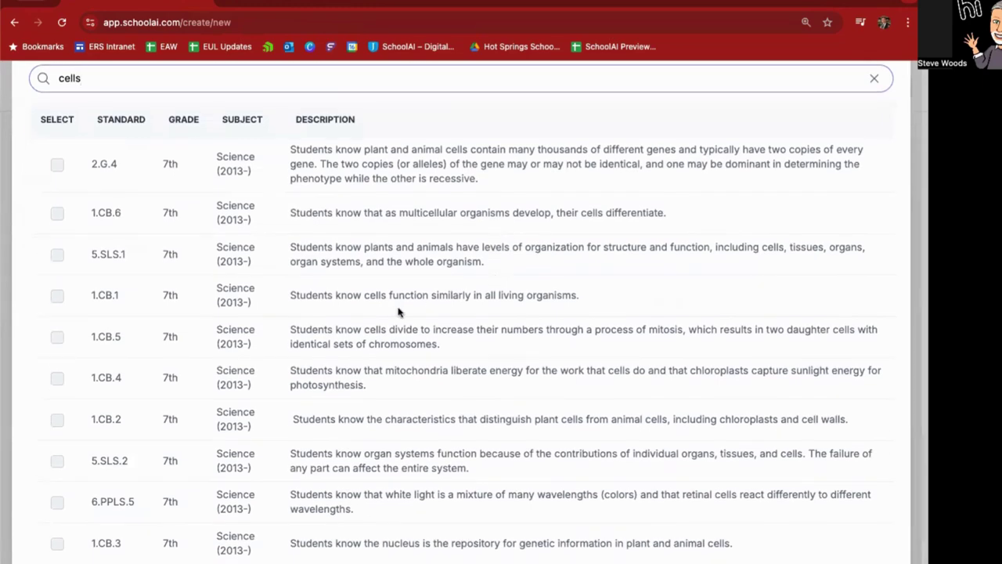
{"action": "scroll", "coordinate": [499, 297], "scroll_direction": "down", "scroll_amount": 1}
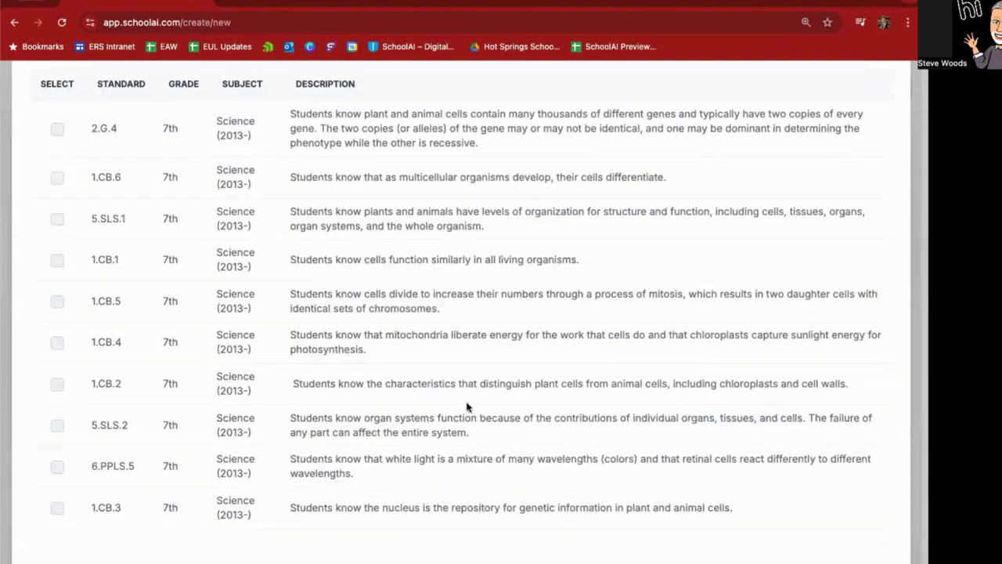
{"action": "scroll", "coordinate": [467, 407], "scroll_direction": "up", "scroll_amount": 3}
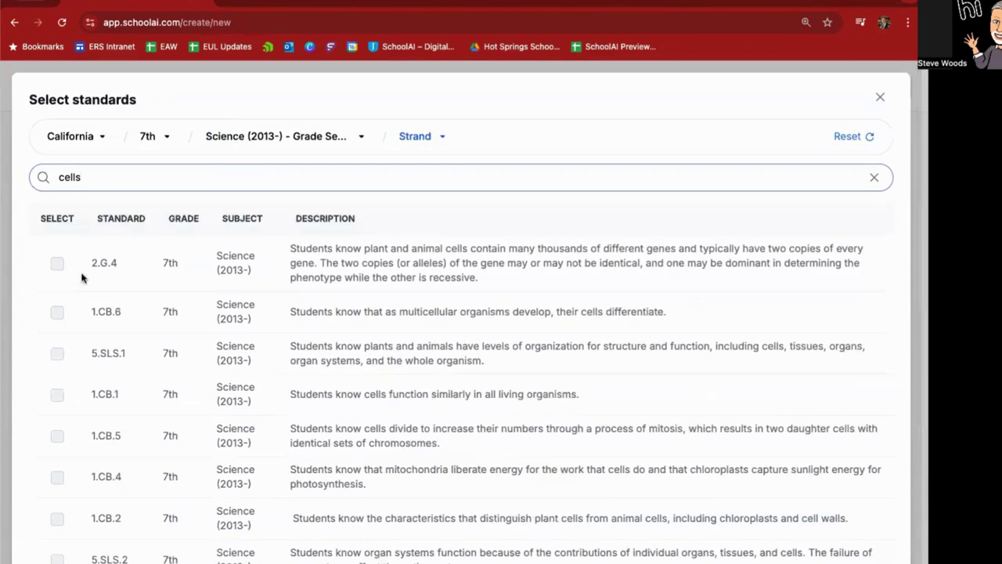
{"action": "left_click", "coordinate": [56, 265]}
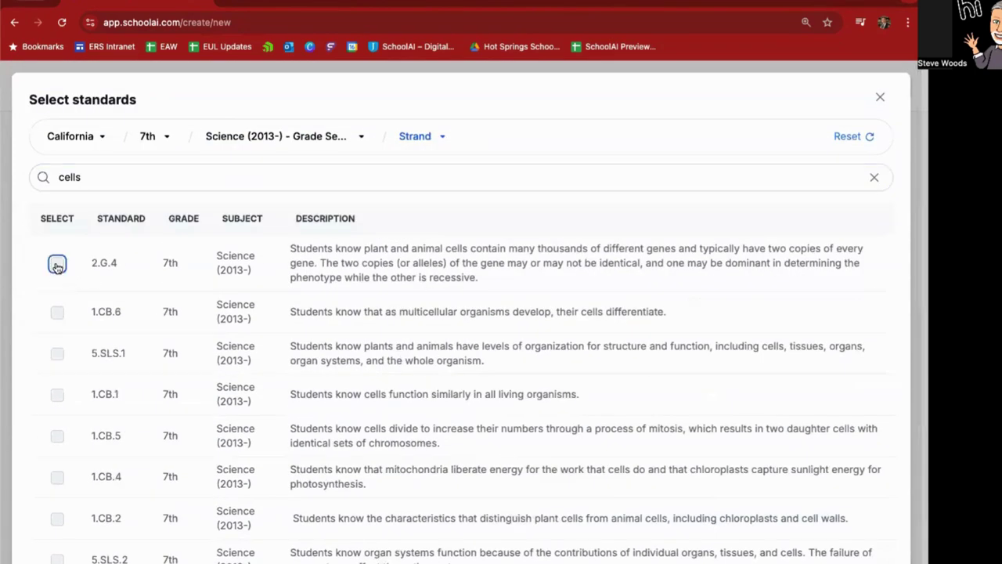
{"action": "left_click", "coordinate": [56, 312]}
{"action": "left_click", "coordinate": [58, 357]}
- Also select standards 1.CB.1, 1.CB.5, 1.CB.4, 1.CB.2 and 1.CB.3, and close the standards selection
{"action": "scroll", "coordinate": [134, 376], "scroll_direction": "down", "scroll_amount": 3}
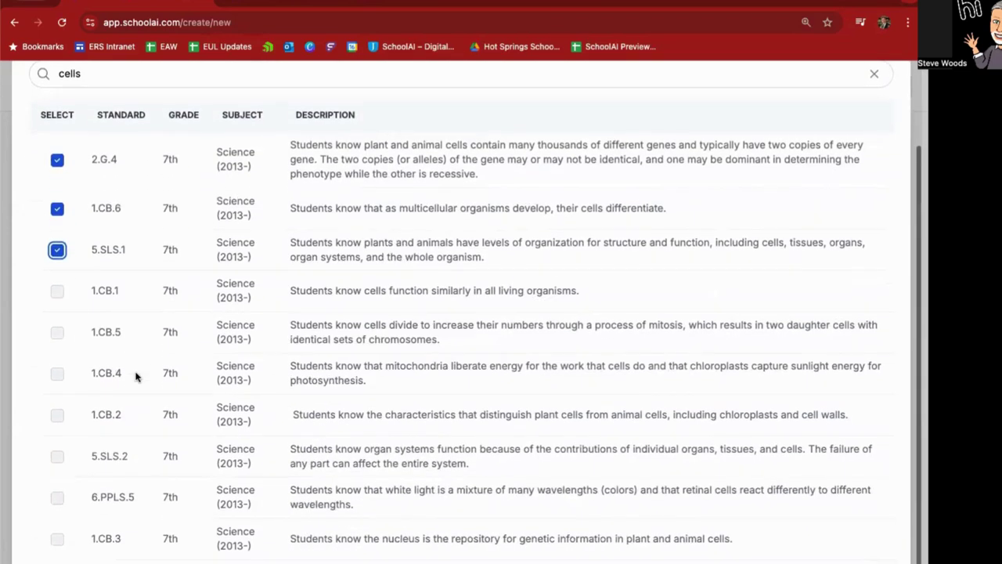
{"action": "left_click", "coordinate": [57, 291]}
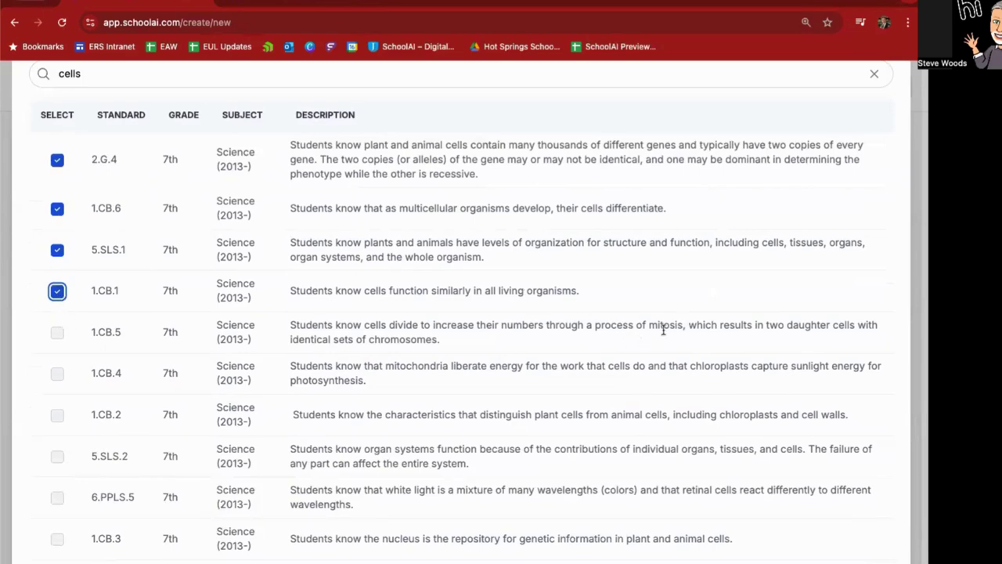
{"action": "left_click", "coordinate": [56, 333]}
{"action": "left_click", "coordinate": [57, 375]}
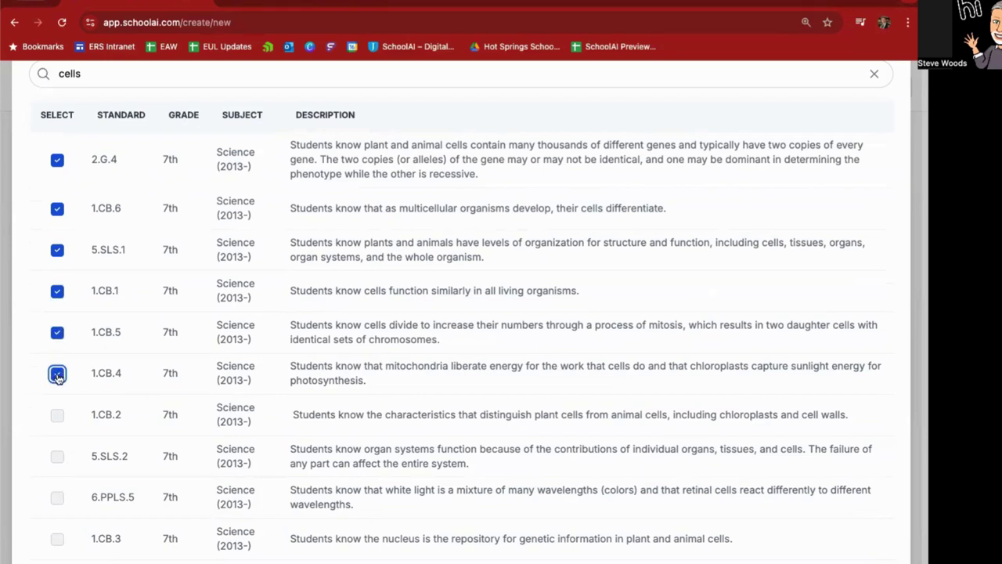
{"action": "left_click", "coordinate": [57, 416]}
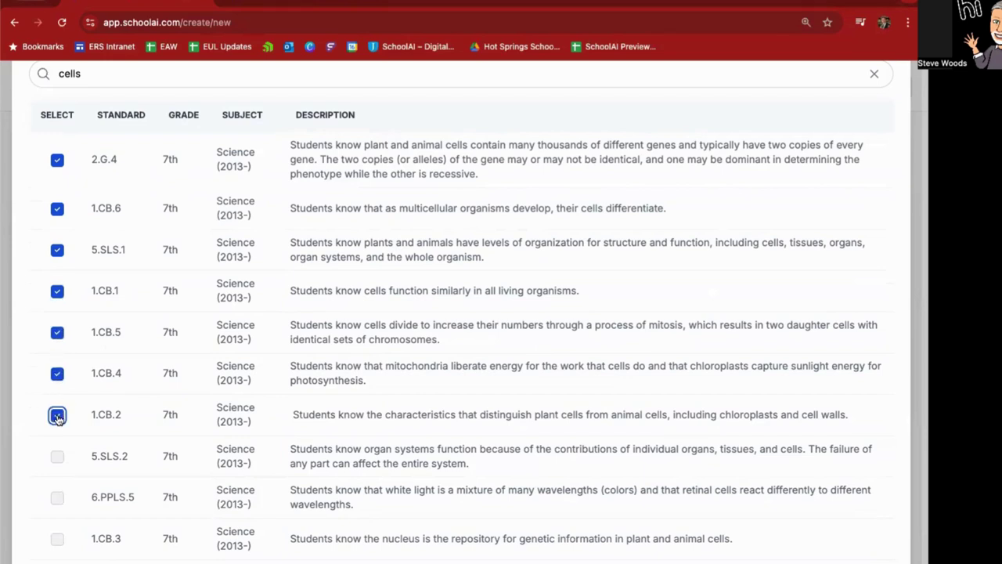
{"action": "left_click", "coordinate": [58, 539]}
{"action": "scroll", "coordinate": [350, 384], "scroll_direction": "up", "scroll_amount": 3}
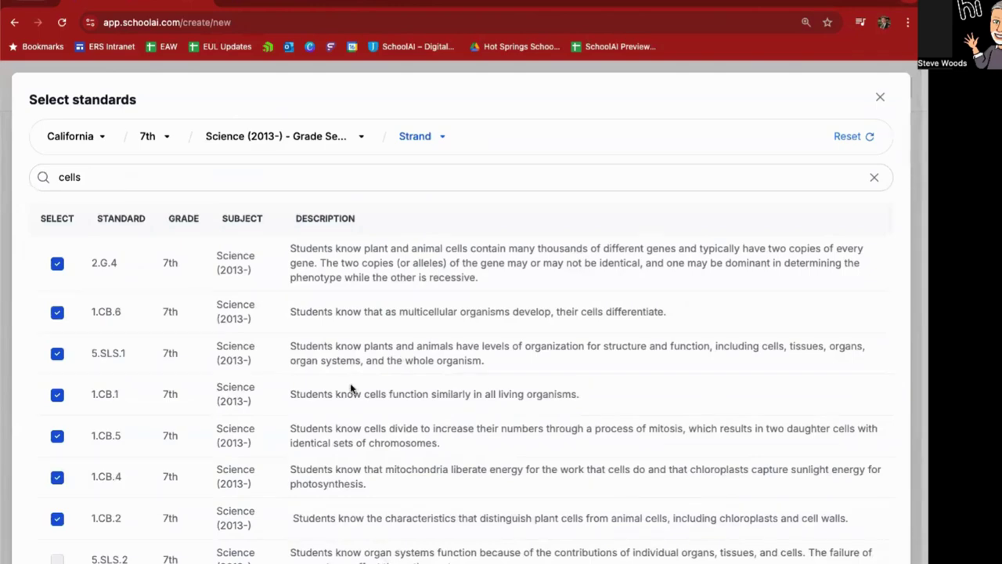
{"action": "left_click", "coordinate": [881, 97]}
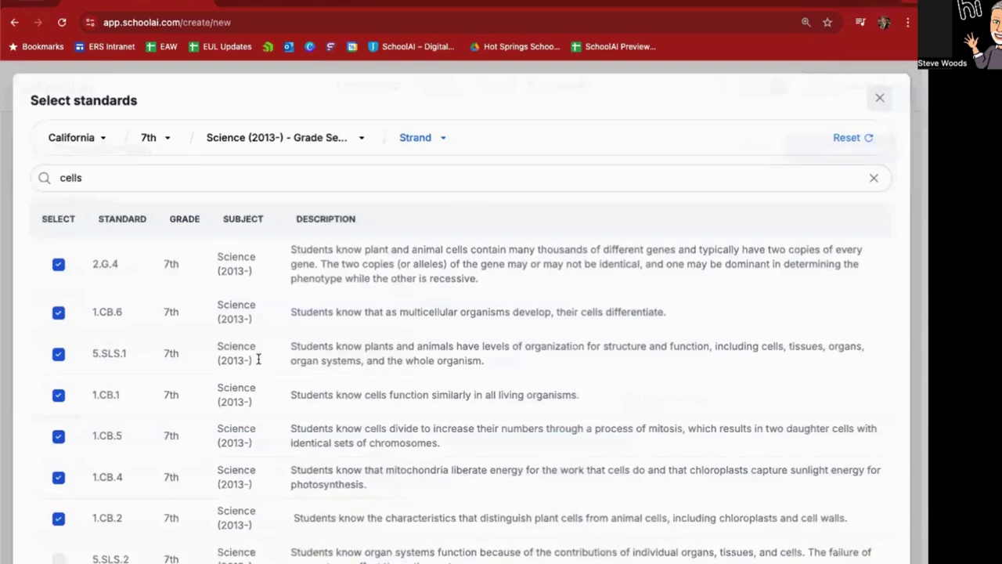
- Generate a cover image with AI in the optional details of the Mitosis and Meiosis space
{"action": "scroll", "coordinate": [259, 359], "scroll_direction": "down", "scroll_amount": 5}
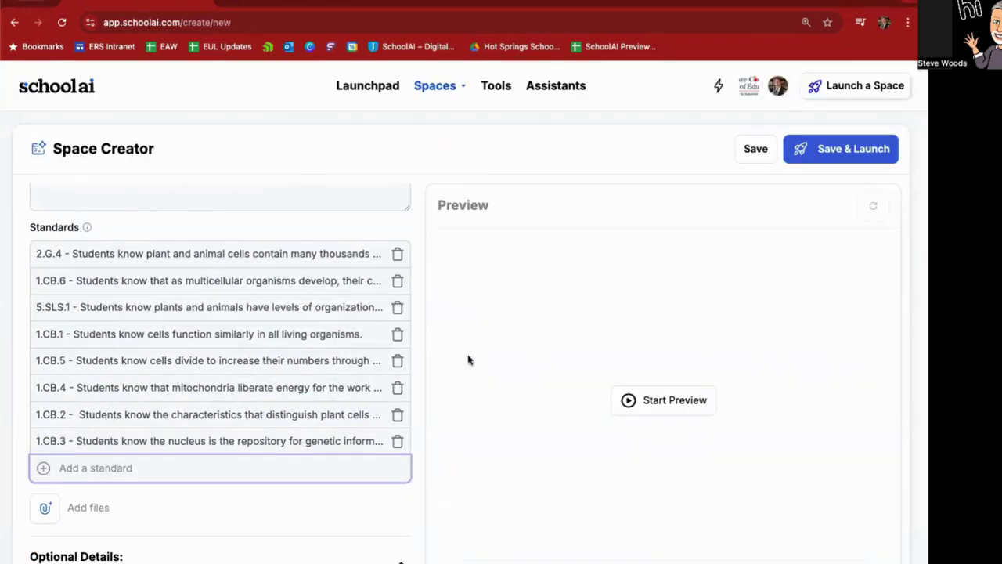
{"action": "scroll", "coordinate": [296, 440], "scroll_direction": "down", "scroll_amount": 3}
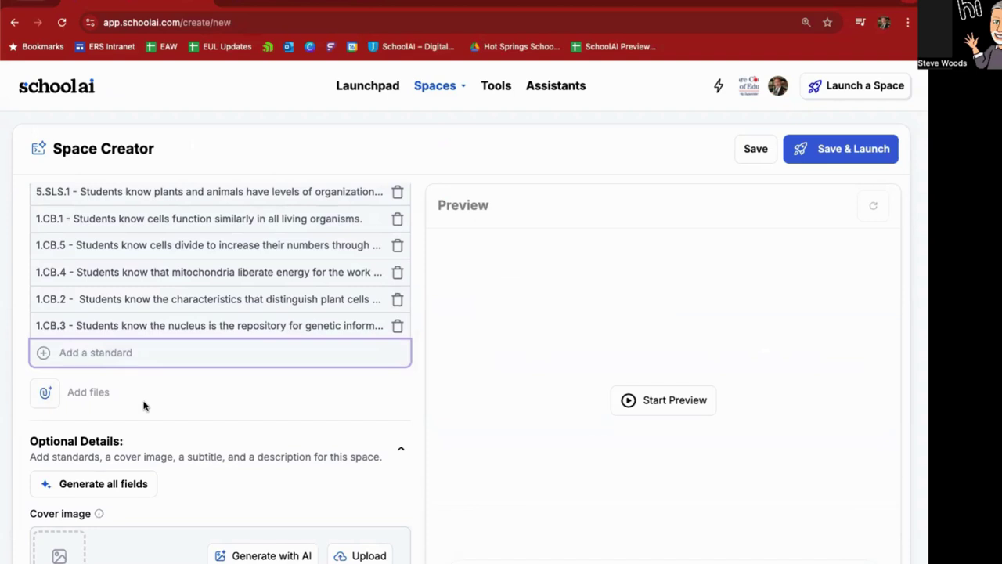
{"action": "scroll", "coordinate": [144, 405], "scroll_direction": "down", "scroll_amount": 2}
{"action": "scroll", "coordinate": [145, 408], "scroll_direction": "down", "scroll_amount": 1}
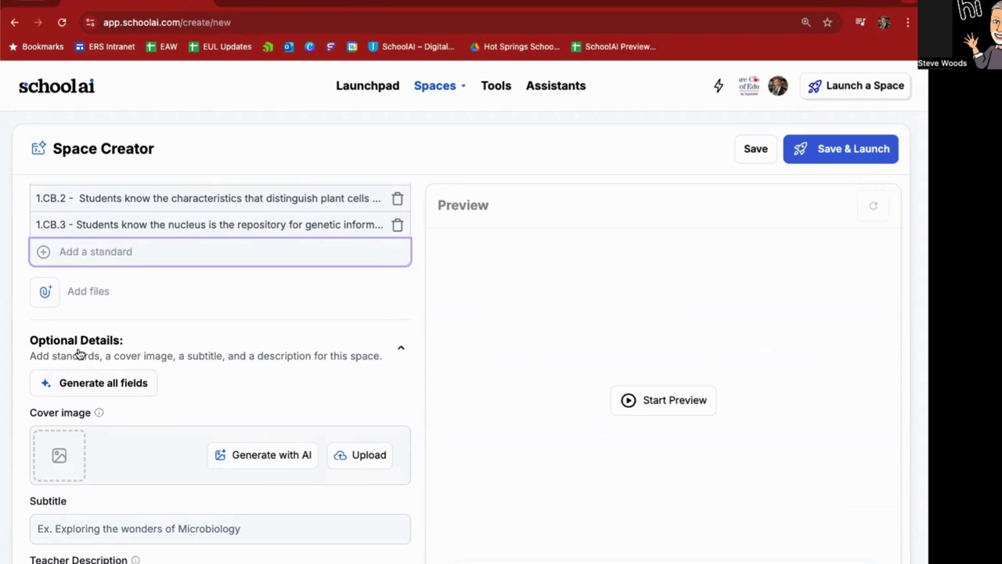
{"action": "scroll", "coordinate": [78, 354], "scroll_direction": "down", "scroll_amount": 3}
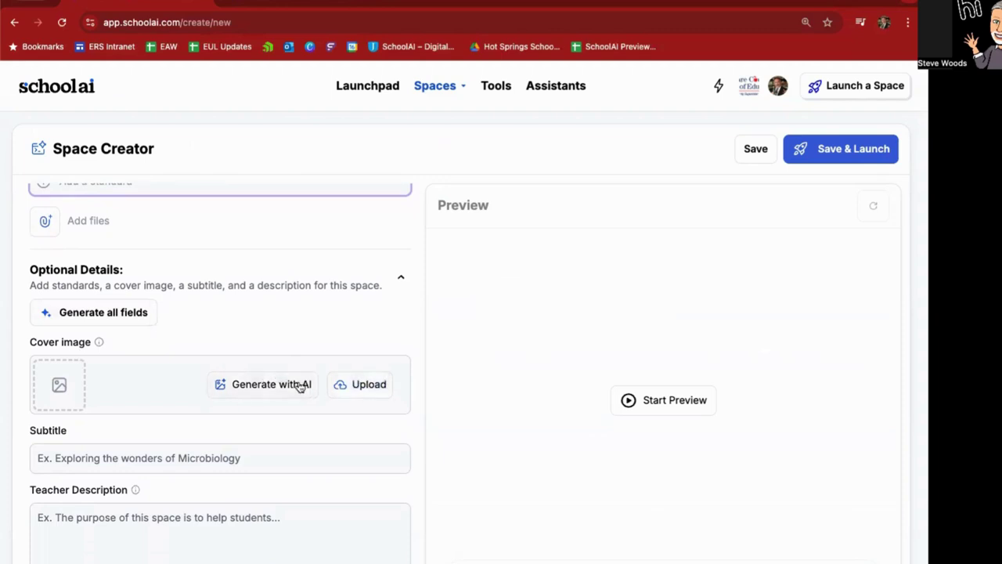
{"action": "left_click", "coordinate": [253, 394]}
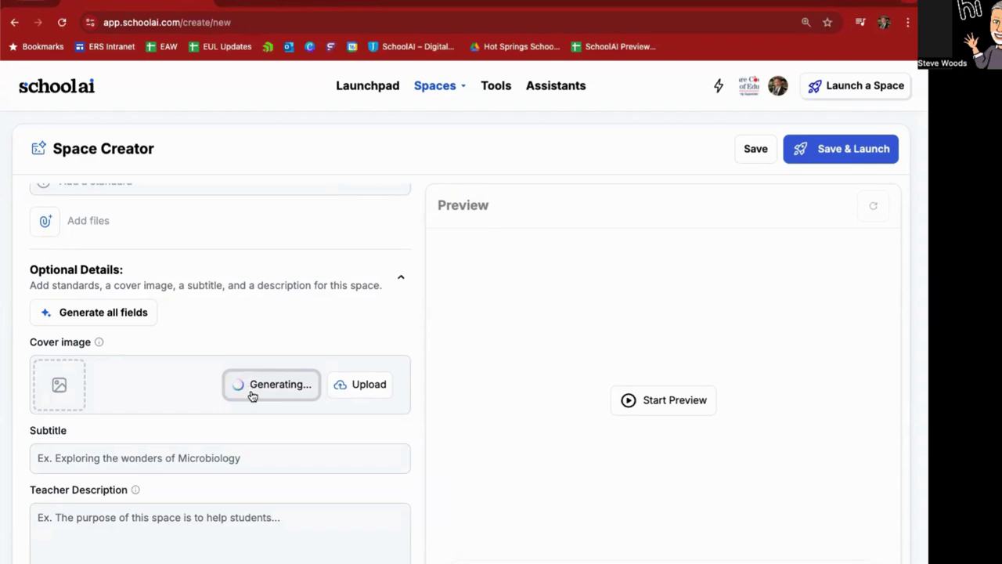
{"action": "scroll", "coordinate": [252, 395], "scroll_direction": "down", "scroll_amount": 2}
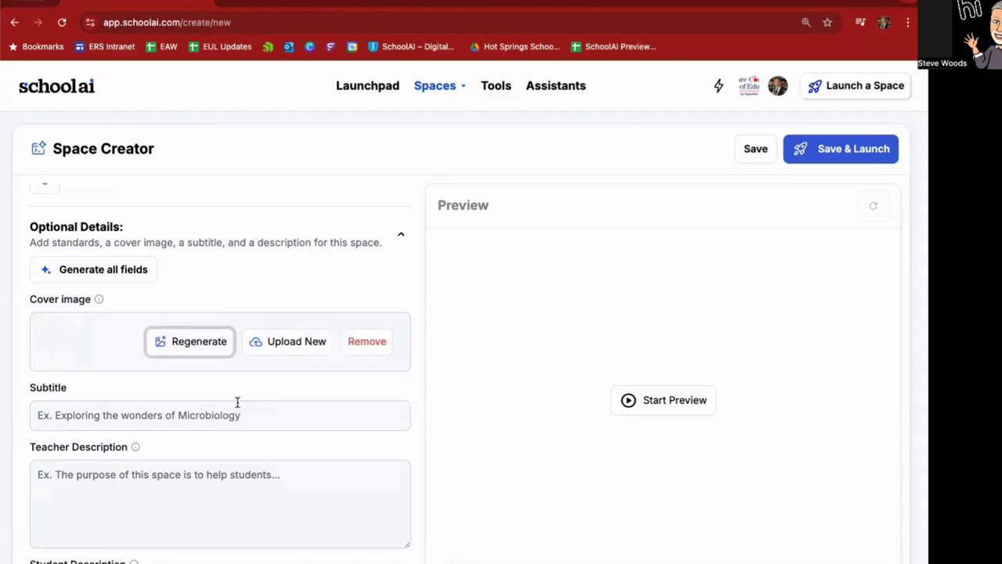
{"action": "scroll", "coordinate": [213, 479], "scroll_direction": "down", "scroll_amount": 2}
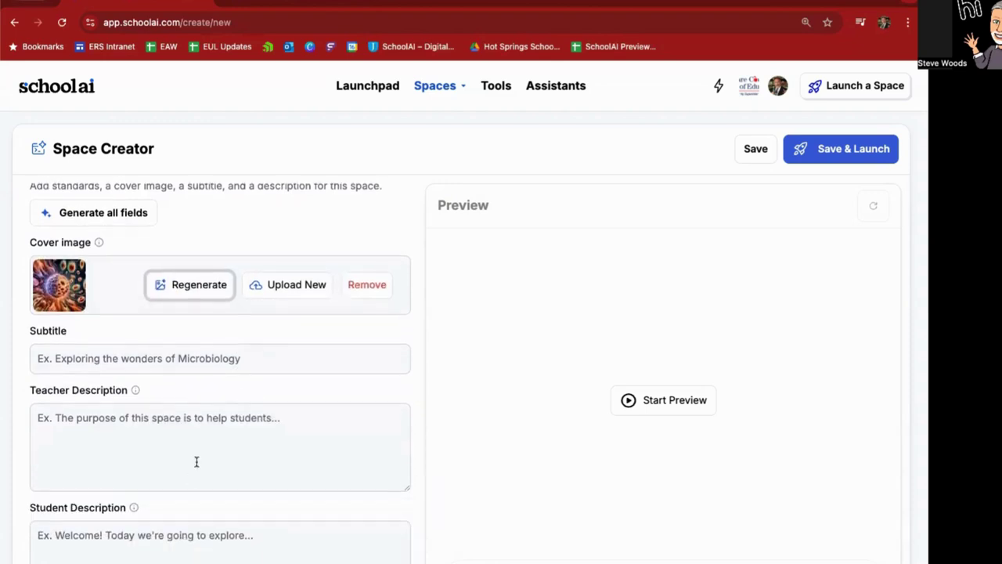
{"action": "scroll", "coordinate": [196, 463], "scroll_direction": "up", "scroll_amount": 2}
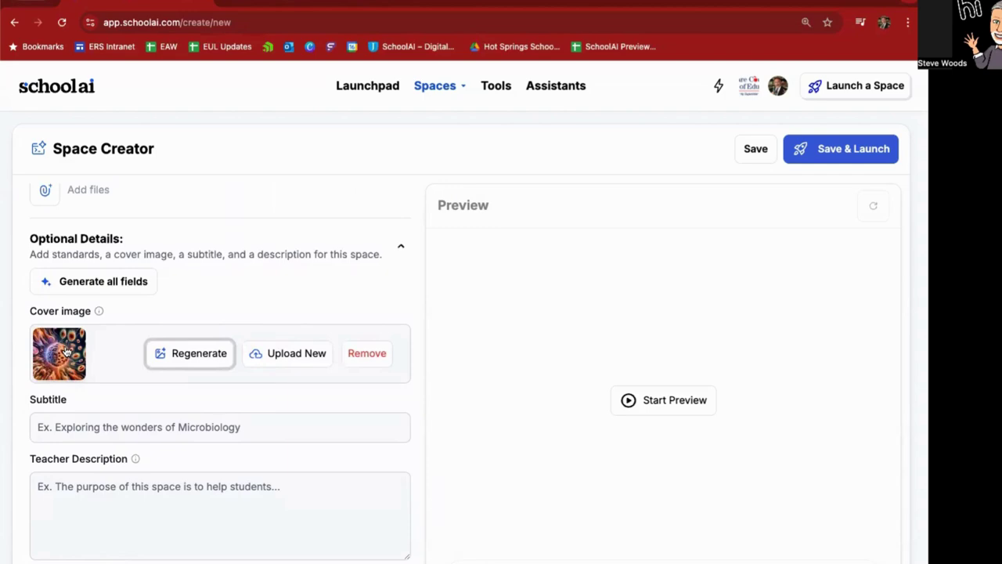
- Save and launch the Mitosis and Meiosis space, and copy its student link from the space code invitation
{"action": "scroll", "coordinate": [363, 294], "scroll_direction": "up", "scroll_amount": 10}
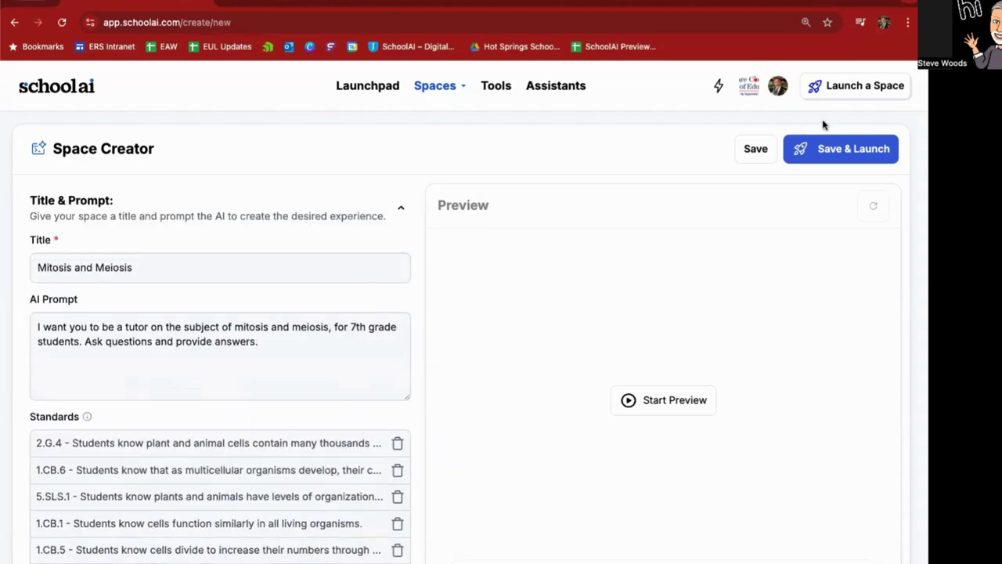
{"action": "left_click", "coordinate": [824, 153]}
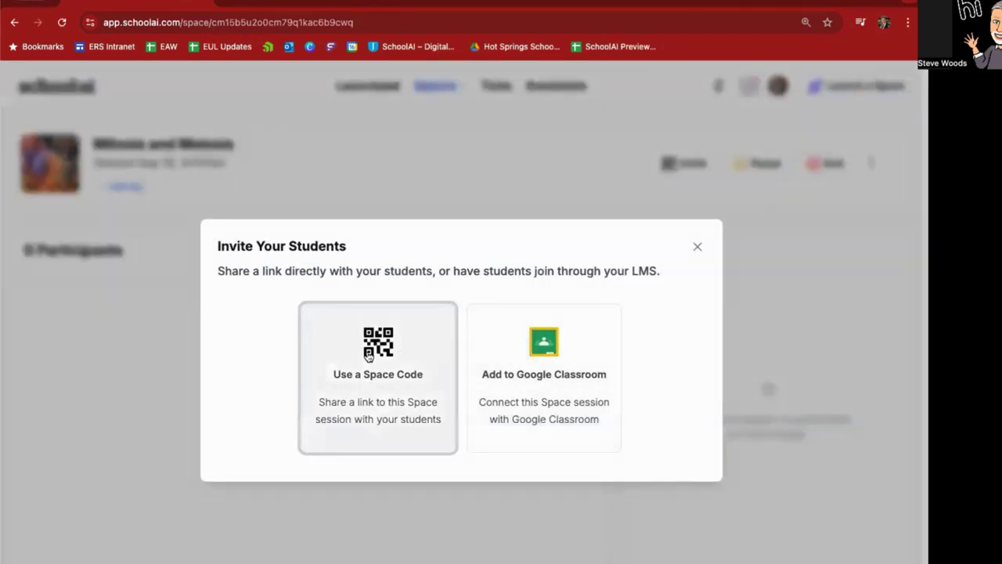
{"action": "left_click", "coordinate": [398, 349]}
{"action": "triple_click", "coordinate": [338, 296]}
{"action": "key", "text": "ctrl+c"}
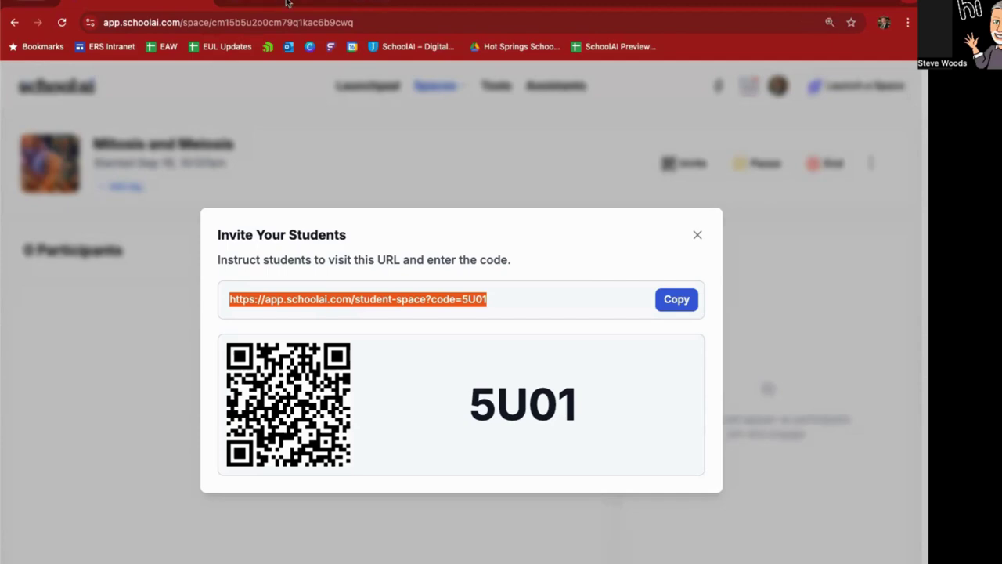
- Open the copied link in another browser tab, join the space under a student's first name and answer the tutor's questions with "I'm not sure"
{"action": "left_click", "coordinate": [230, 1]}
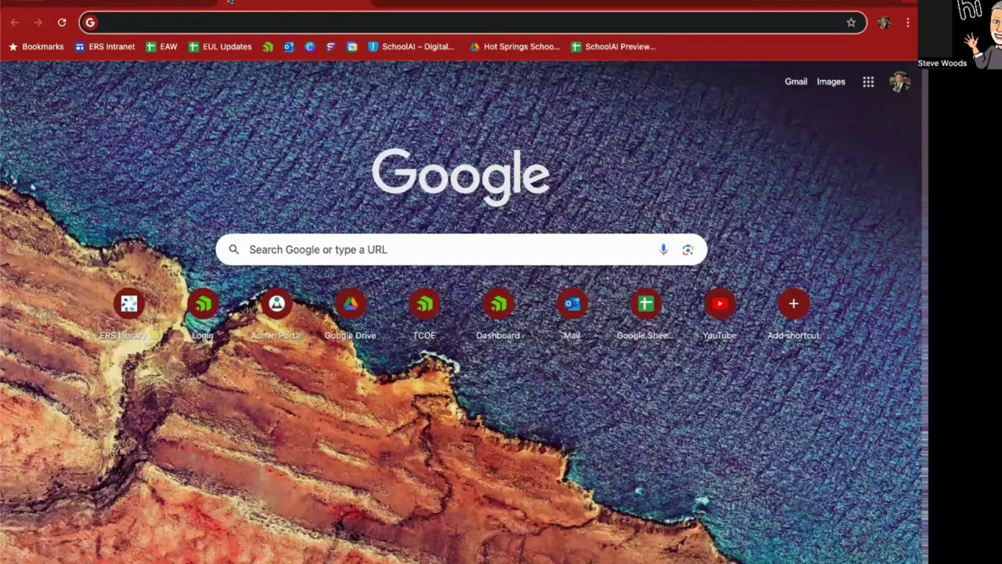
{"action": "key", "text": "ctrl+v"}
{"action": "key", "text": "Return"}
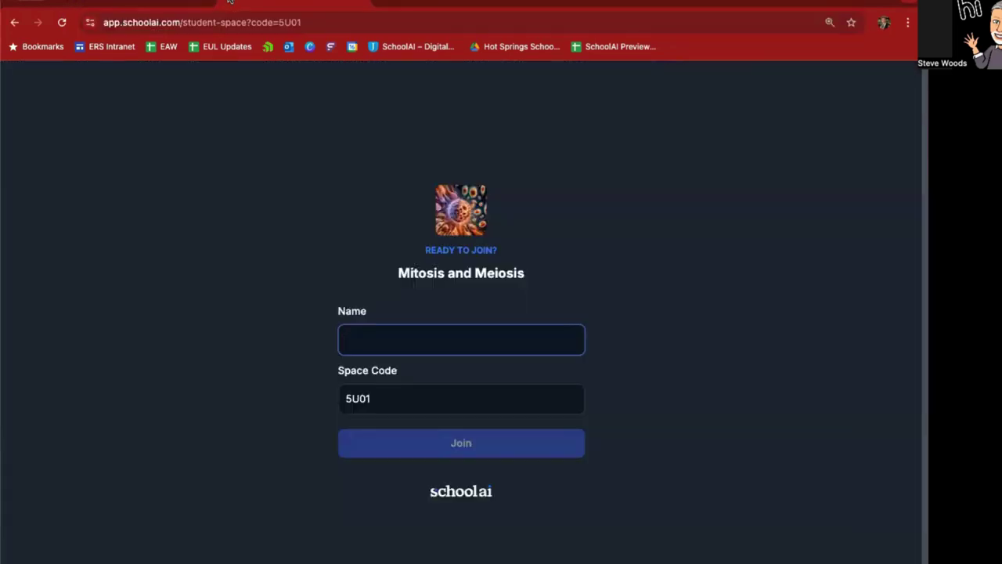
{"action": "type", "text": "John"}
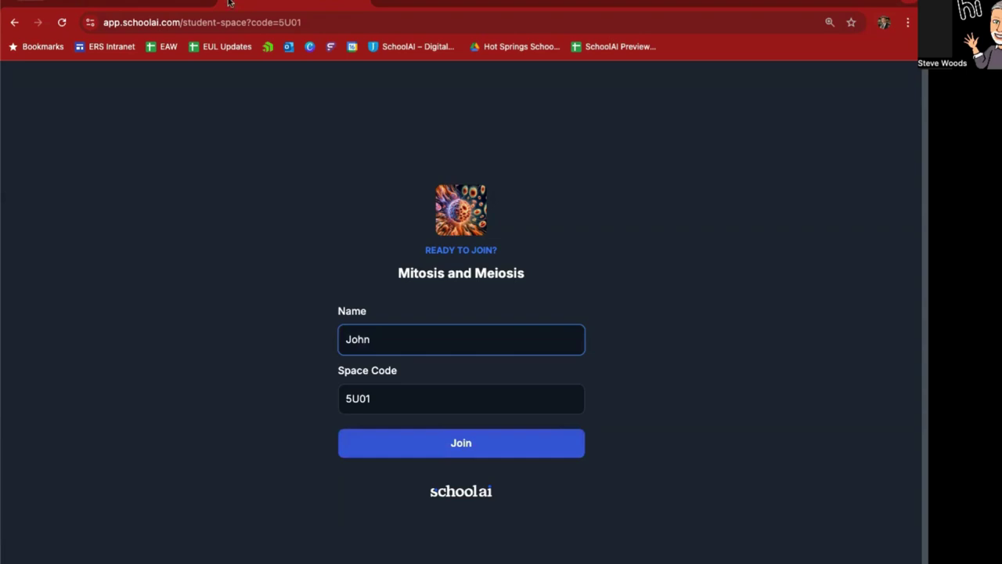
{"action": "left_click", "coordinate": [377, 442]}
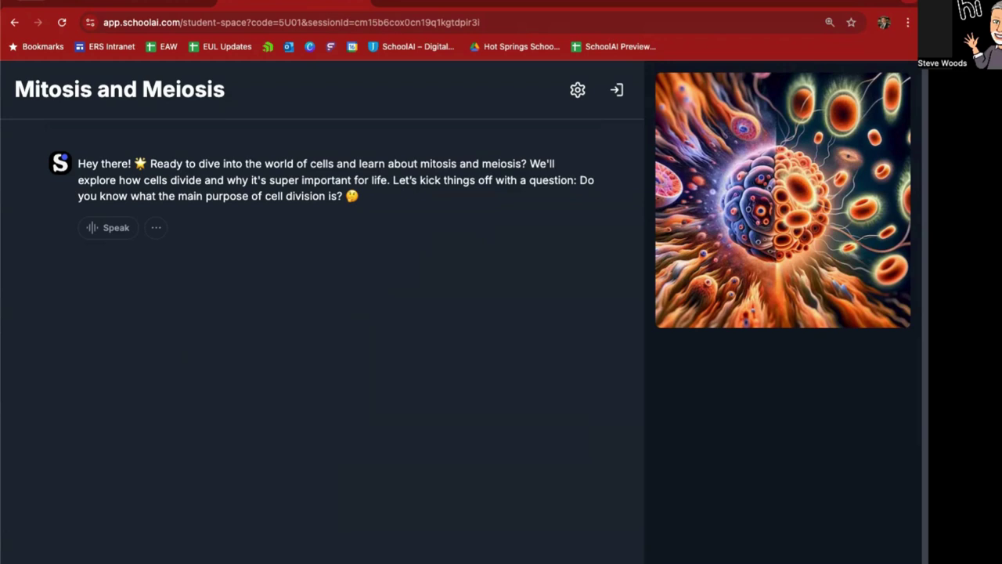
{"action": "key", "text": "Return"}
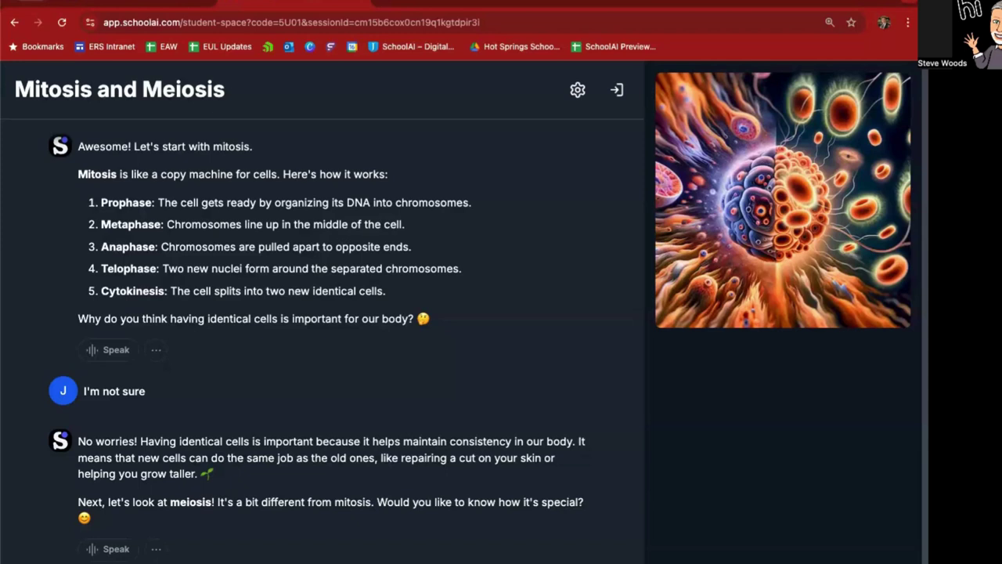
- Return to the teacher's session view and review the participating student's summary and chat transcript
{"action": "left_click", "coordinate": [171, 3]}
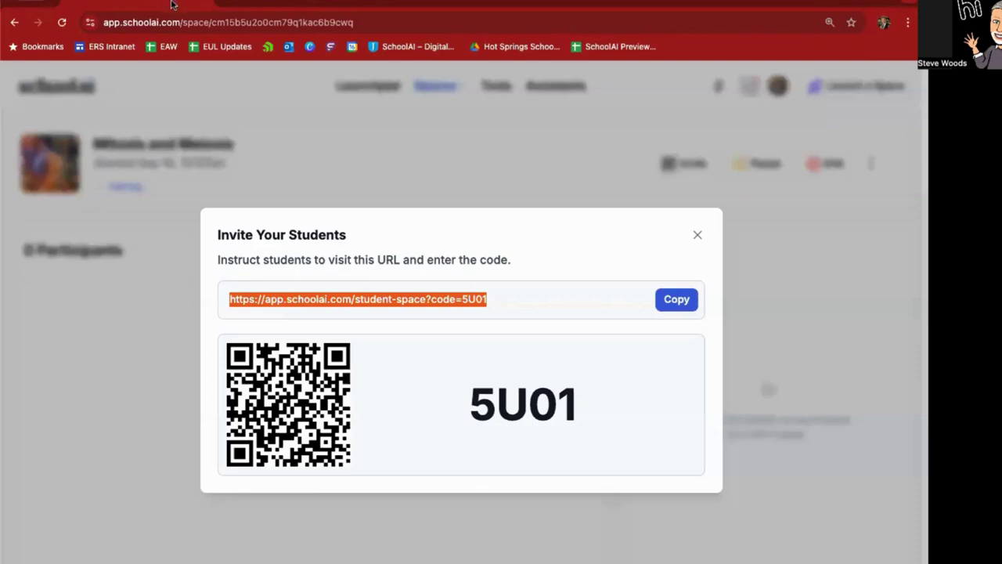
{"action": "left_click", "coordinate": [435, 197]}
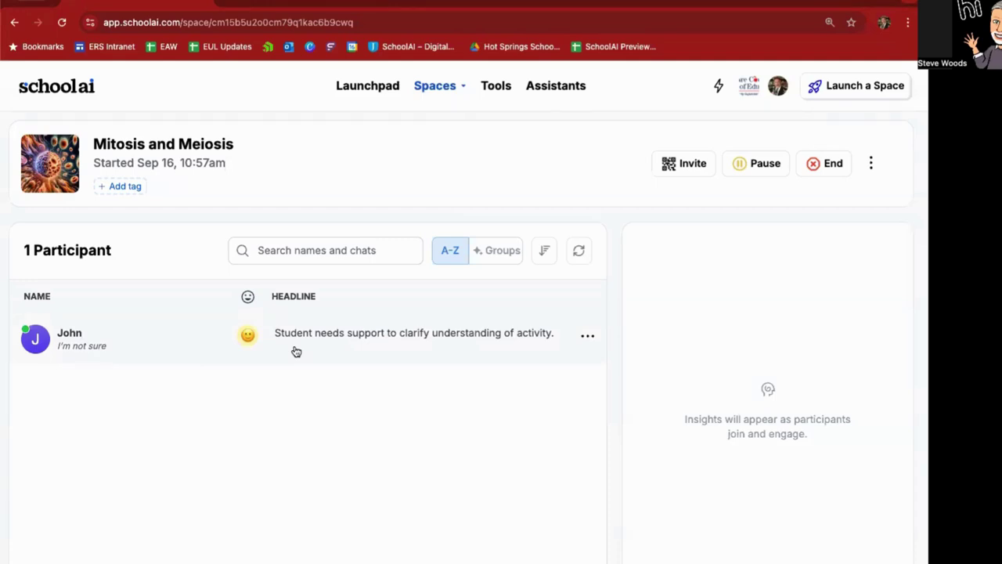
{"action": "left_click", "coordinate": [296, 352]}
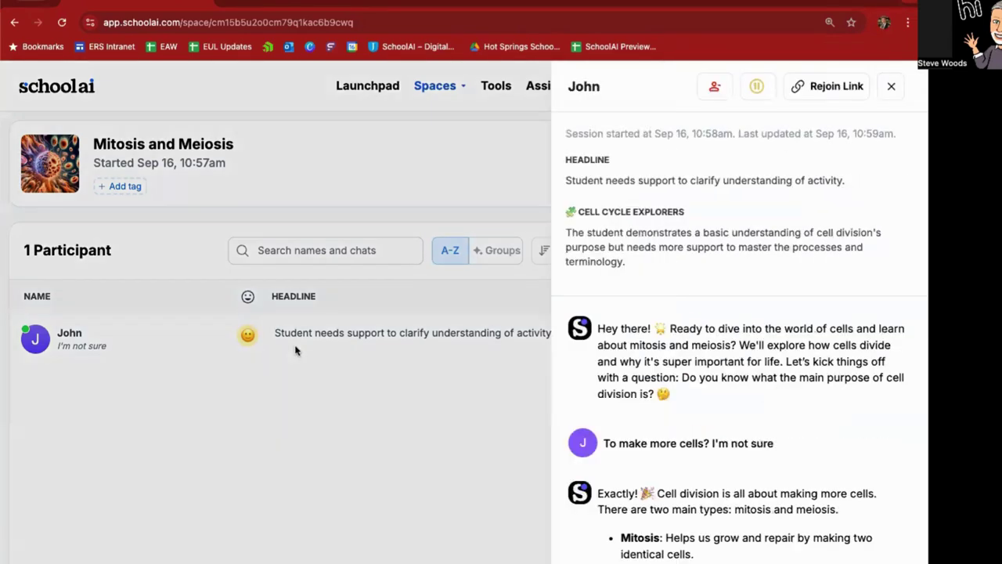
{"action": "scroll", "coordinate": [721, 379], "scroll_direction": "down", "scroll_amount": 1}
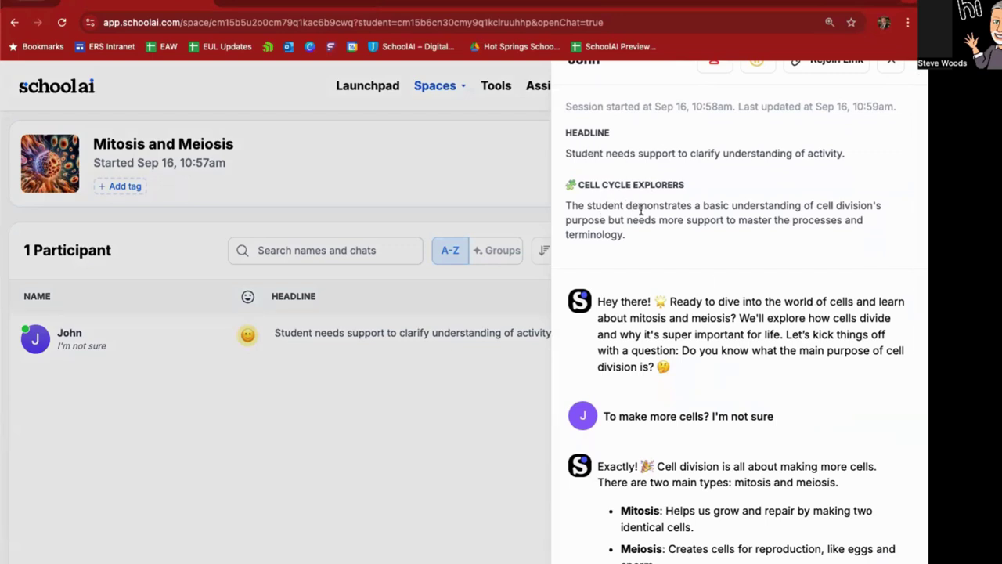
{"action": "left_click_drag", "start_coordinate": [639, 207], "coordinate": [648, 236]}
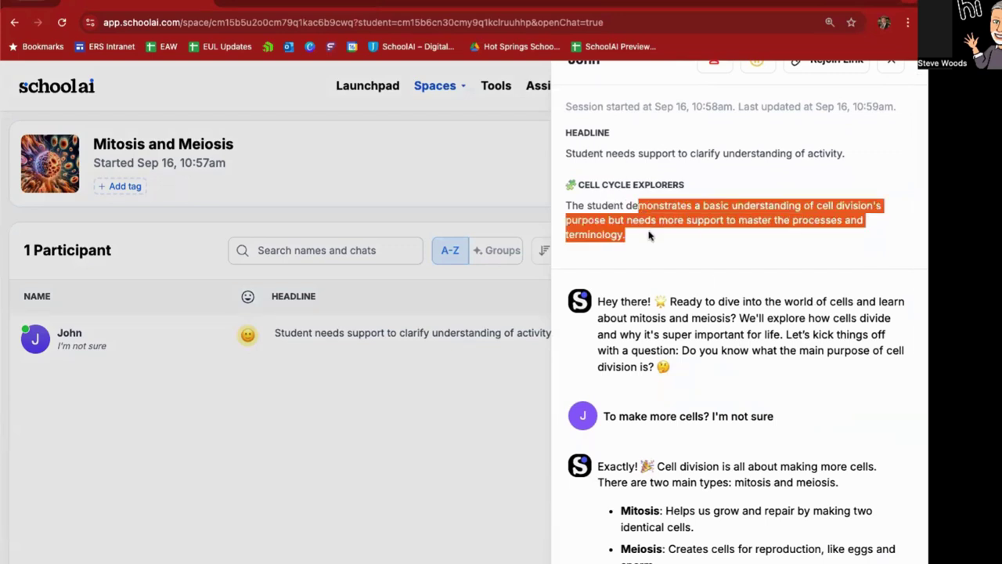
{"action": "left_click", "coordinate": [649, 235]}
{"action": "scroll", "coordinate": [678, 307], "scroll_direction": "down", "scroll_amount": 6}
{"action": "scroll", "coordinate": [678, 306], "scroll_direction": "down", "scroll_amount": 2}
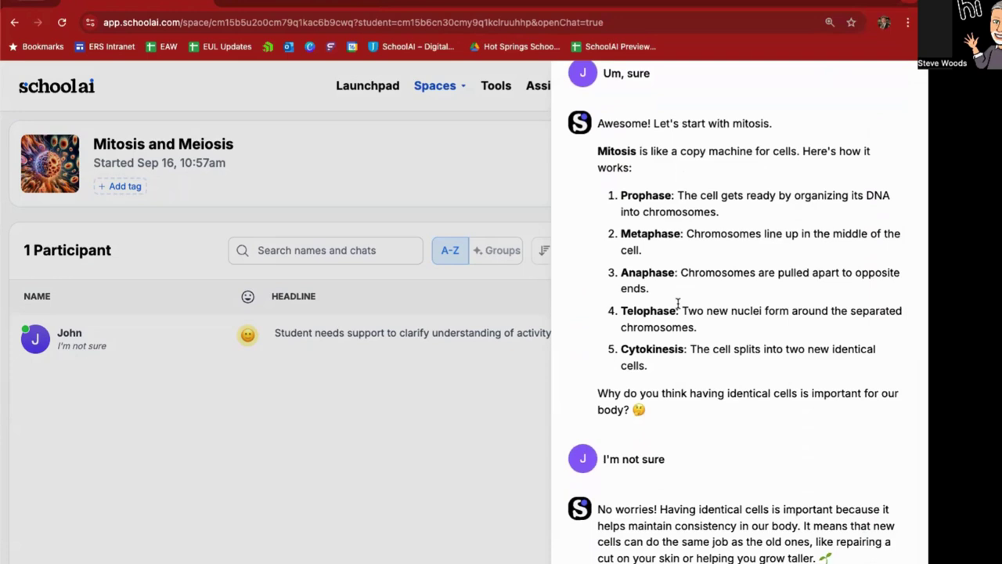
{"action": "left_click", "coordinate": [467, 424]}
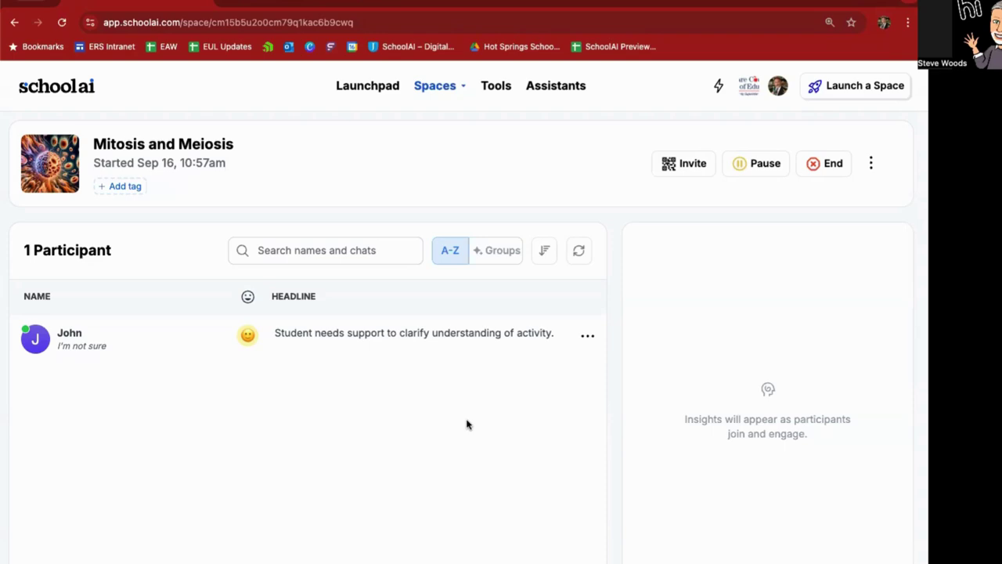
- Go to the Launchpad and look through the recent sessions
{"action": "left_click", "coordinate": [360, 89]}
{"action": "scroll", "coordinate": [246, 342], "scroll_direction": "down", "scroll_amount": 6}
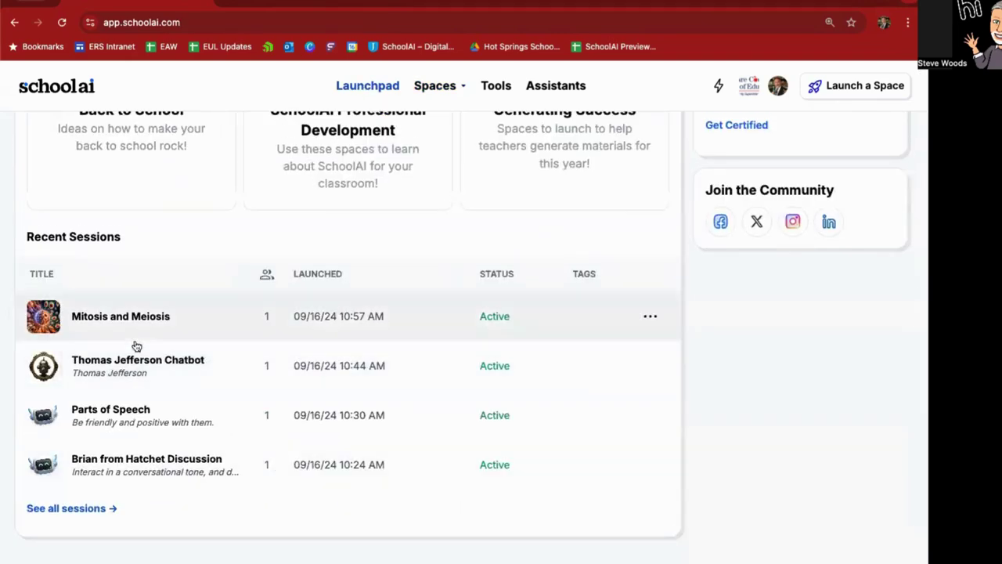
{"action": "scroll", "coordinate": [212, 339], "scroll_direction": "up", "scroll_amount": 6}
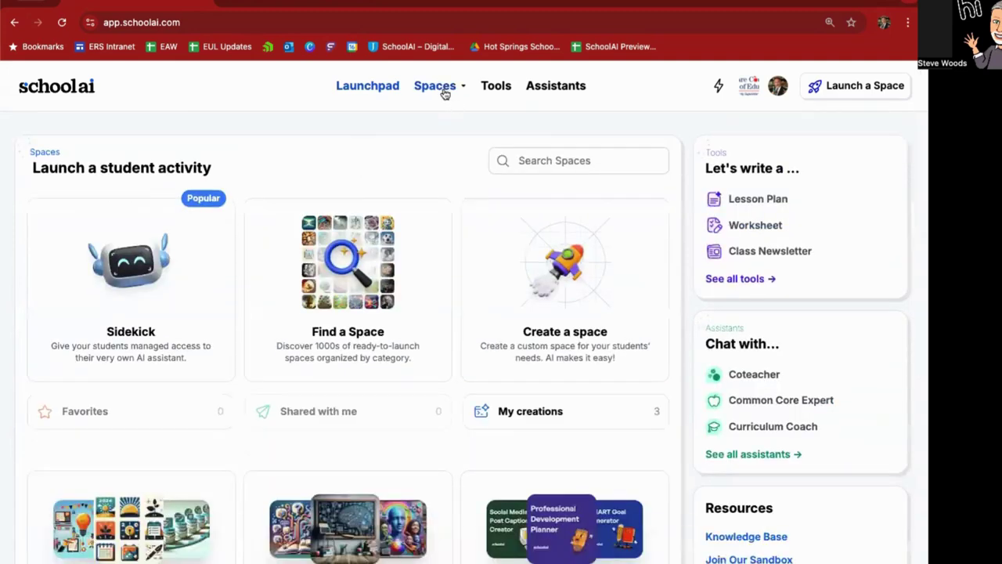
- Open the student sessions page, go to the Discover page of spaces, and filter the standards by California and 4th grade
{"action": "left_click", "coordinate": [444, 93]}
{"action": "left_click", "coordinate": [419, 211]}
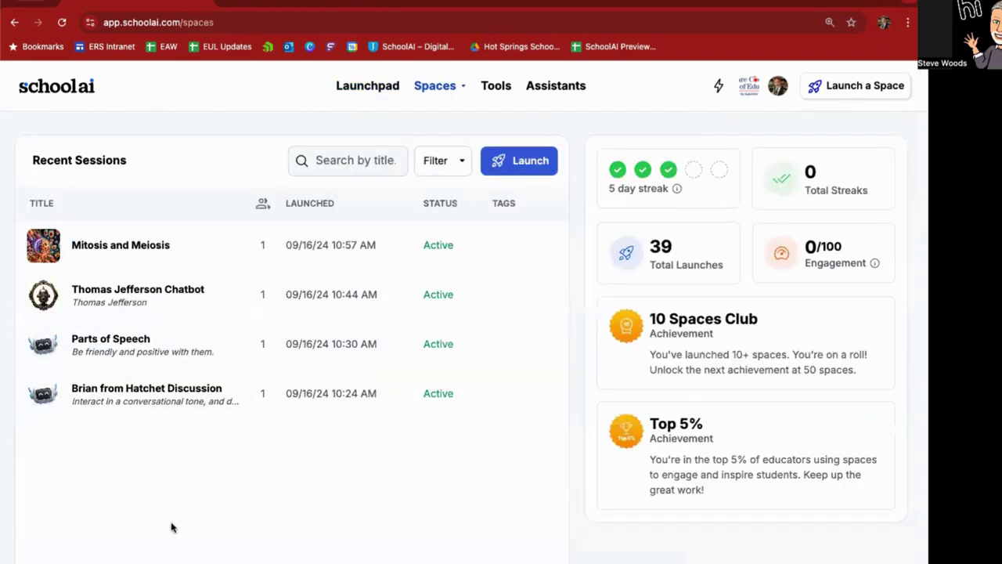
{"action": "left_click", "coordinate": [420, 141]}
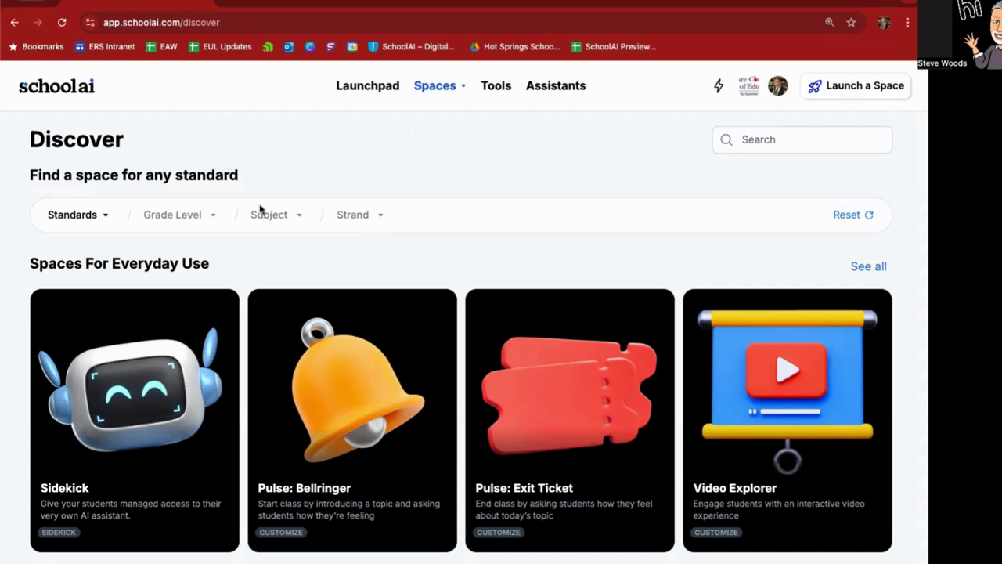
{"action": "left_click", "coordinate": [99, 216]}
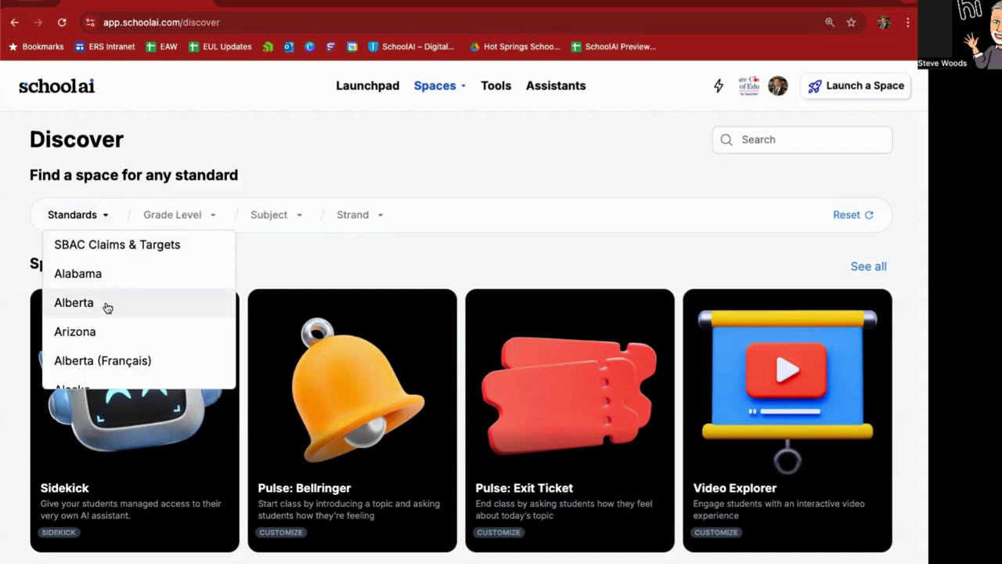
{"action": "scroll", "coordinate": [105, 305], "scroll_direction": "down", "scroll_amount": 3}
{"action": "left_click", "coordinate": [99, 252]}
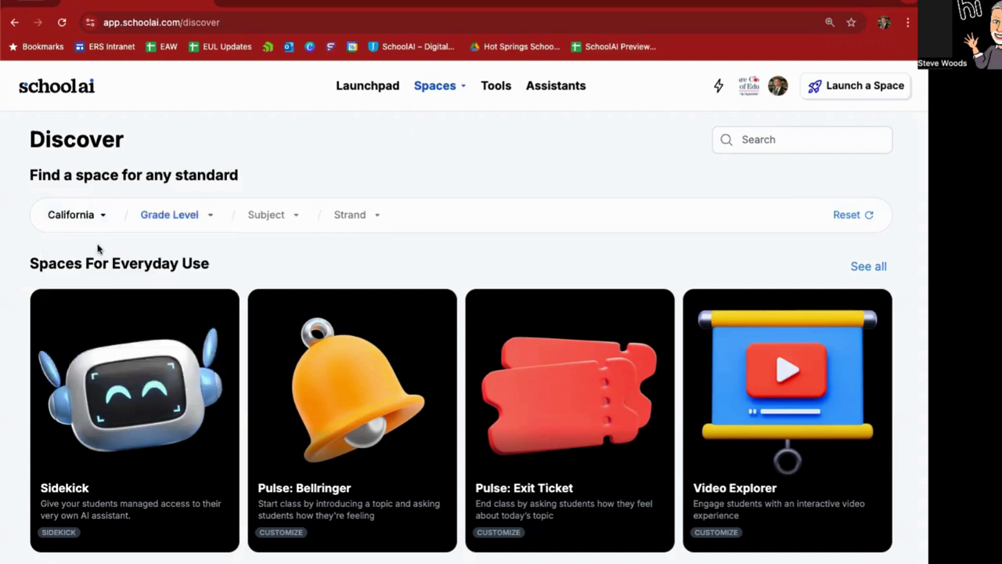
{"action": "left_click", "coordinate": [213, 219]}
{"action": "left_click", "coordinate": [155, 332]}
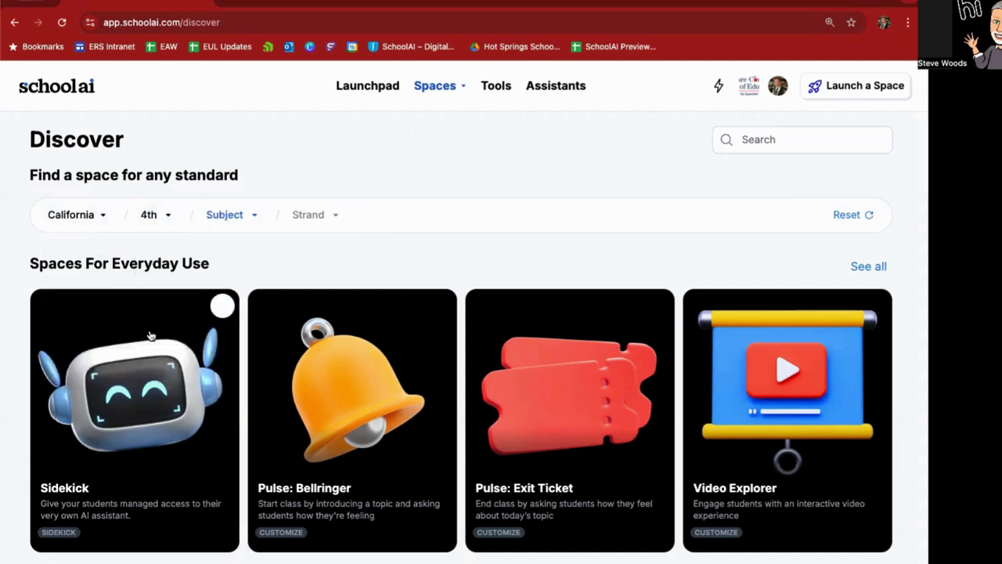
- Narrow the standards filter to English Language Arts & Literacy (2010-) - Grade 4 and the Speaking and Listening Standards strand
{"action": "left_click", "coordinate": [243, 216]}
{"action": "scroll", "coordinate": [266, 310], "scroll_direction": "down", "scroll_amount": 5}
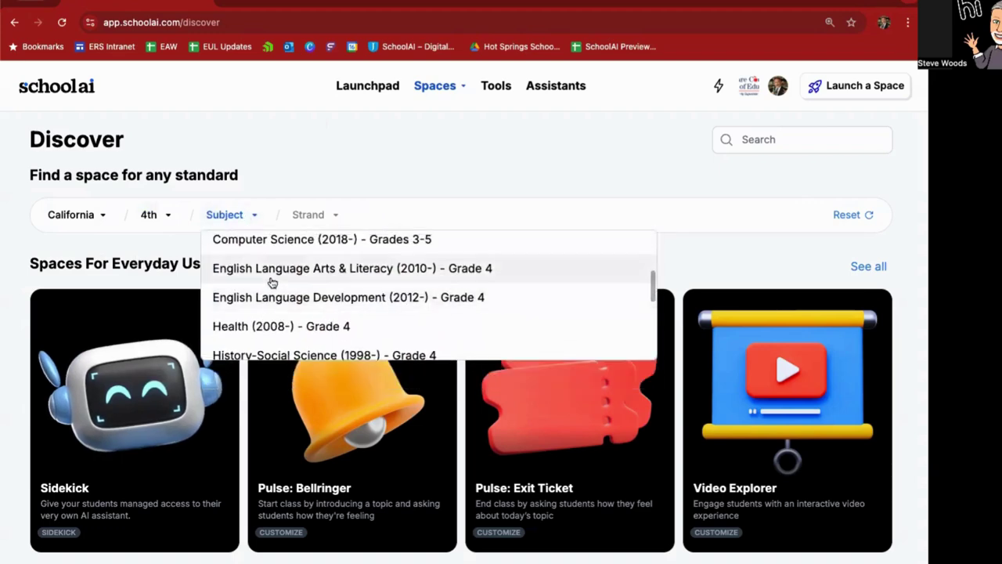
{"action": "left_click", "coordinate": [271, 276]}
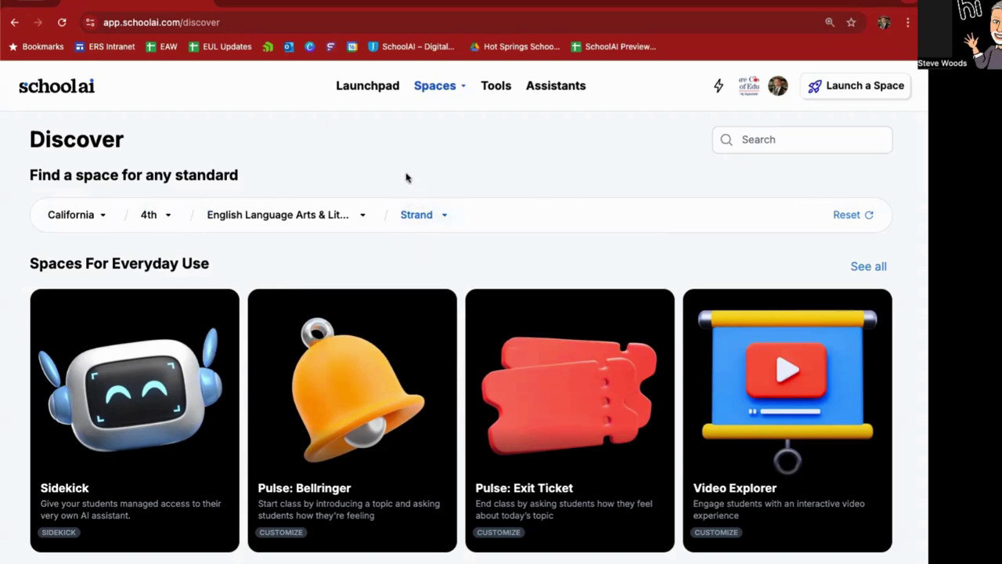
{"action": "left_click", "coordinate": [429, 218]}
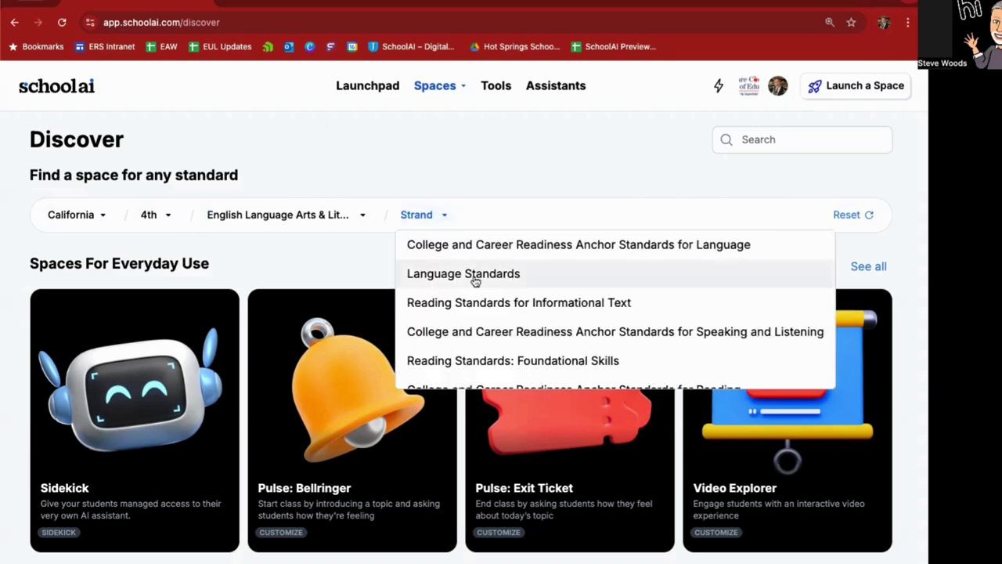
{"action": "scroll", "coordinate": [474, 282], "scroll_direction": "down", "scroll_amount": 1}
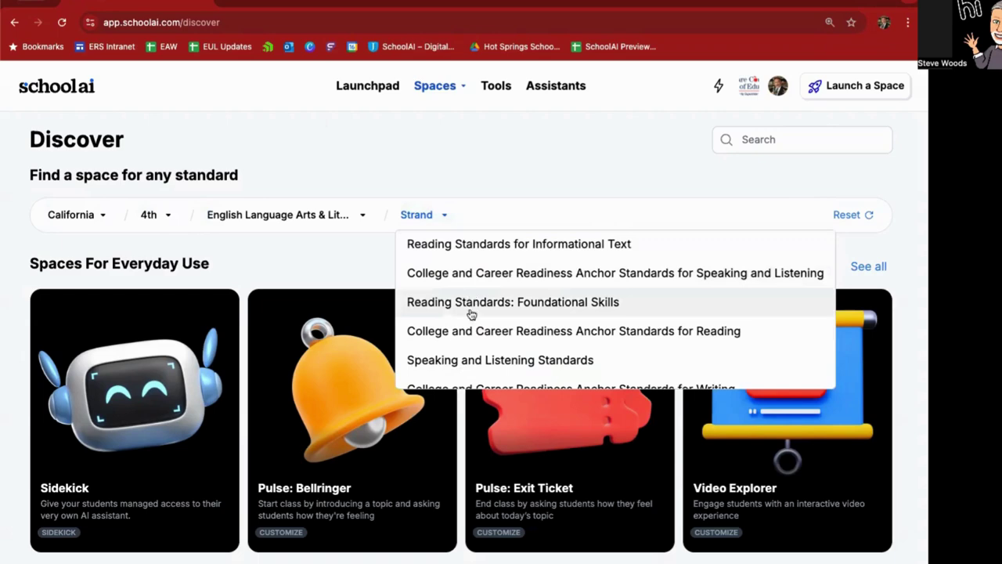
{"action": "left_click", "coordinate": [472, 360]}
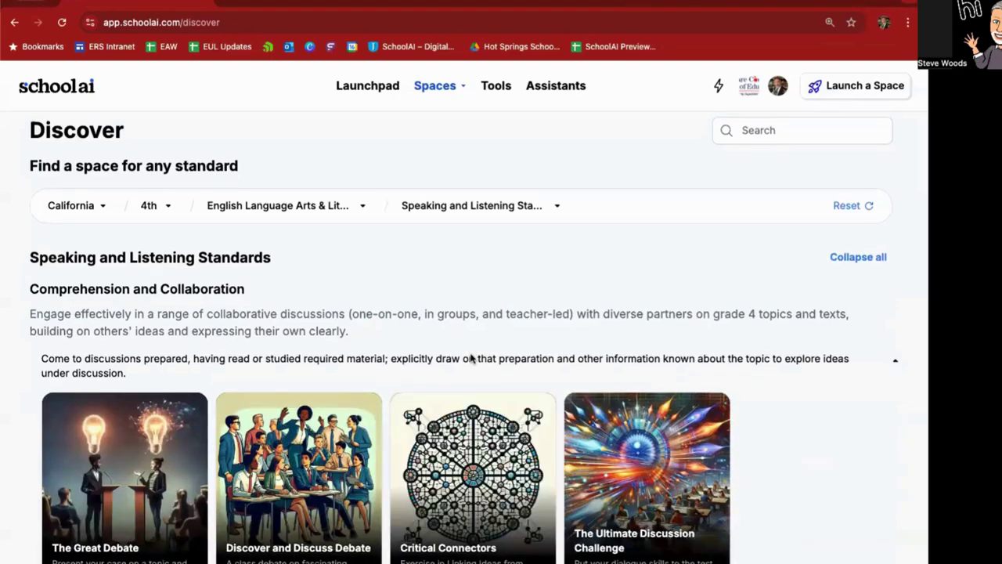
- Look through the ready-made spaces and launch options listed under each Speaking and Listening standard
{"action": "scroll", "coordinate": [470, 358], "scroll_direction": "down", "scroll_amount": 2}
{"action": "scroll", "coordinate": [471, 357], "scroll_direction": "down", "scroll_amount": 3}
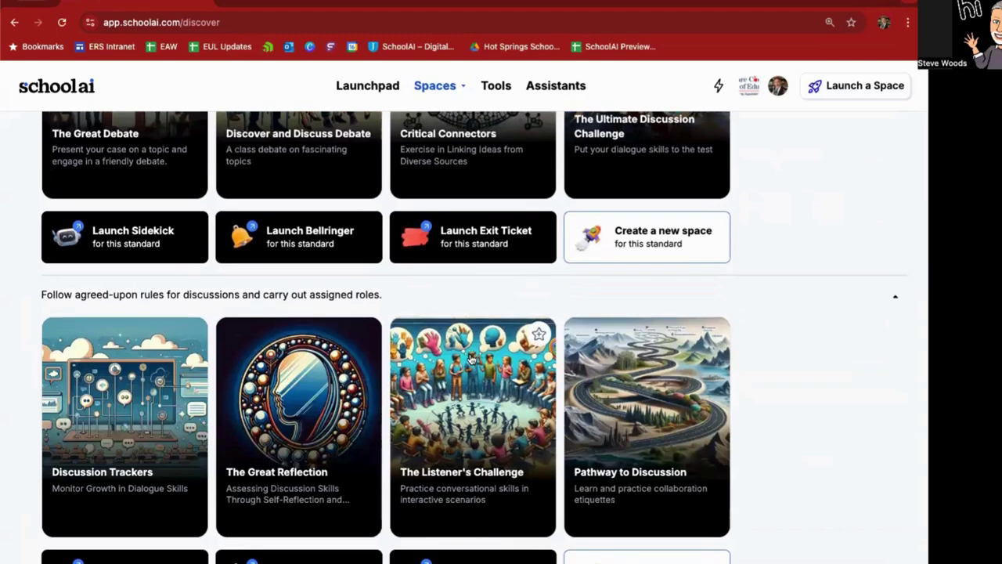
{"action": "scroll", "coordinate": [470, 357], "scroll_direction": "down", "scroll_amount": 1}
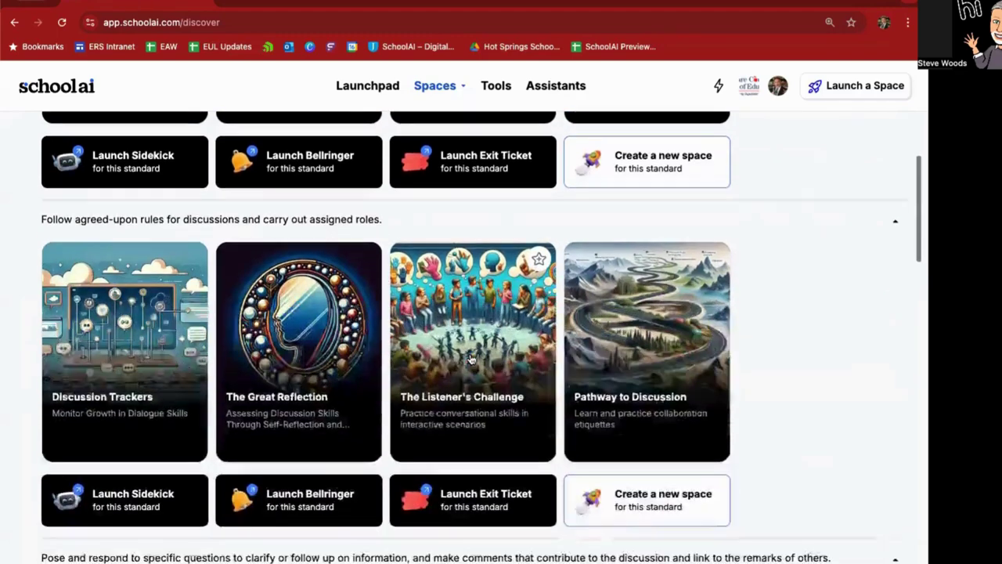
{"action": "scroll", "coordinate": [471, 358], "scroll_direction": "down", "scroll_amount": 1}
{"action": "scroll", "coordinate": [470, 357], "scroll_direction": "down", "scroll_amount": 1}
{"action": "scroll", "coordinate": [471, 358], "scroll_direction": "up", "scroll_amount": 1}
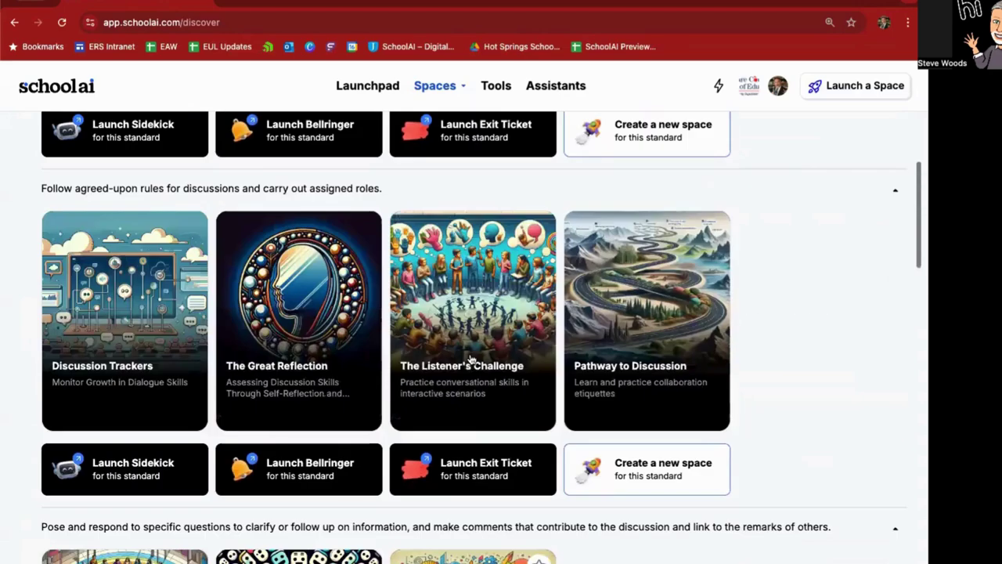
{"action": "scroll", "coordinate": [471, 358], "scroll_direction": "up", "scroll_amount": 5}
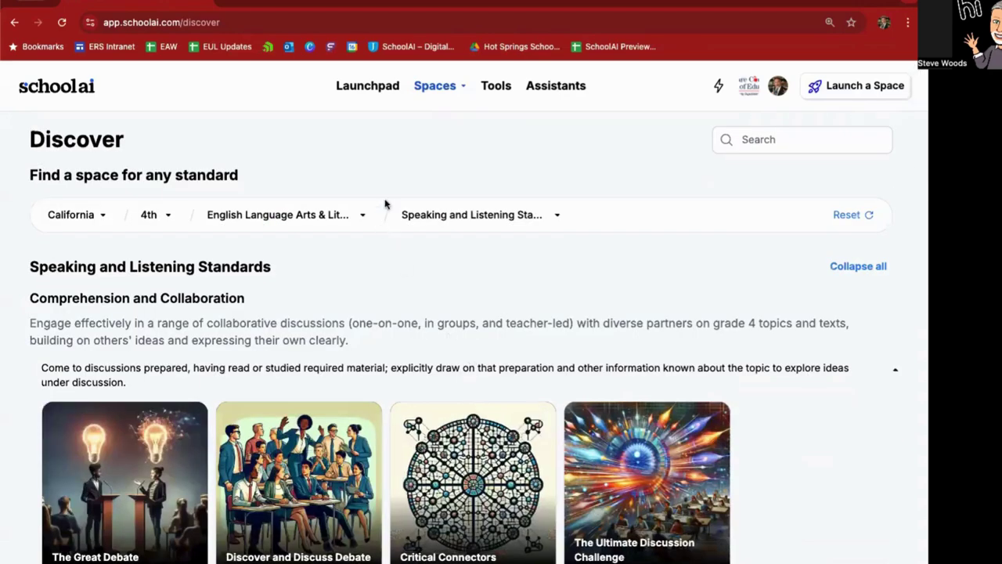
- Reset all the standards filters on the Discover page to return to the general collection of spaces
{"action": "mouse_move", "coordinate": [430, 93]}
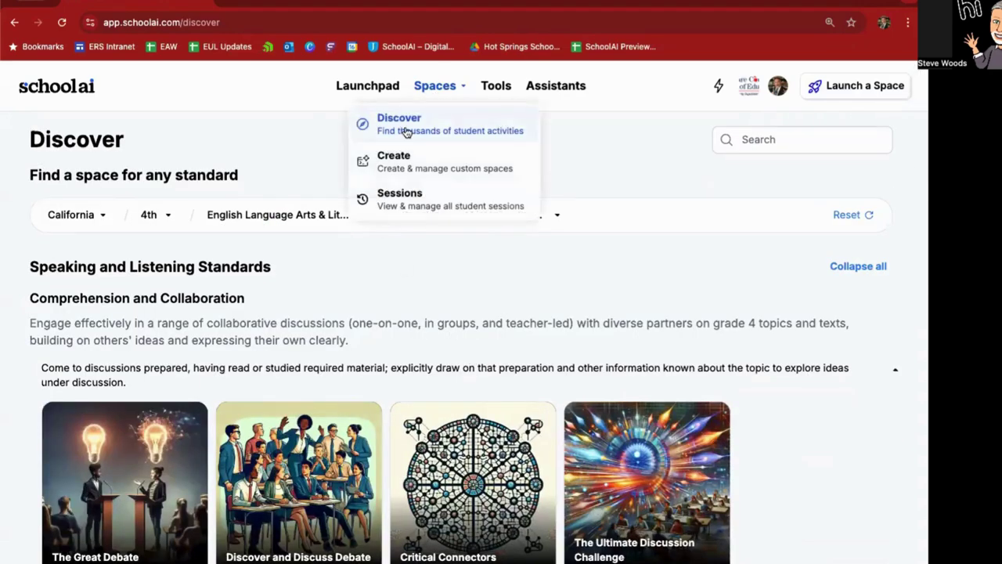
{"action": "left_click", "coordinate": [406, 131]}
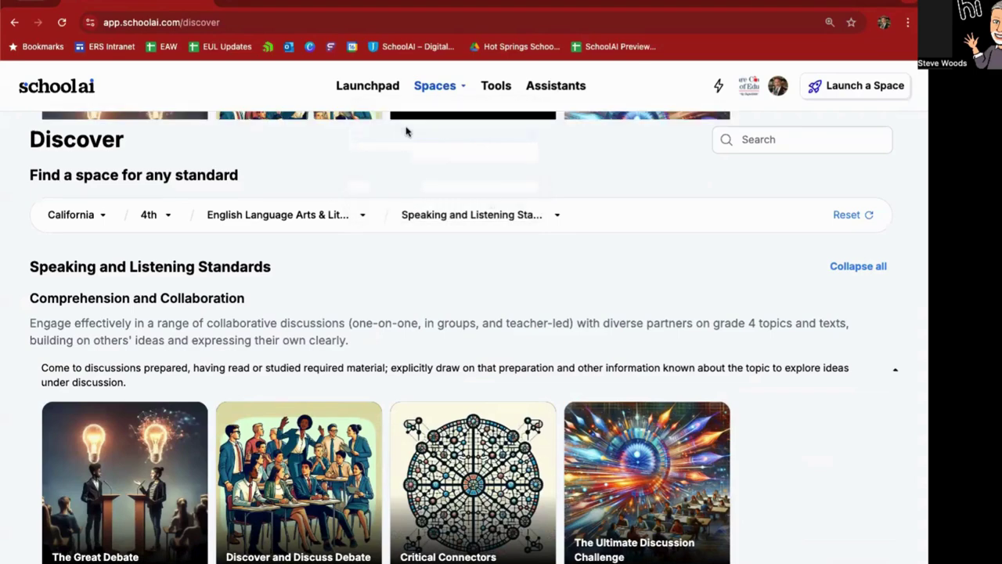
{"action": "left_click", "coordinate": [846, 214]}
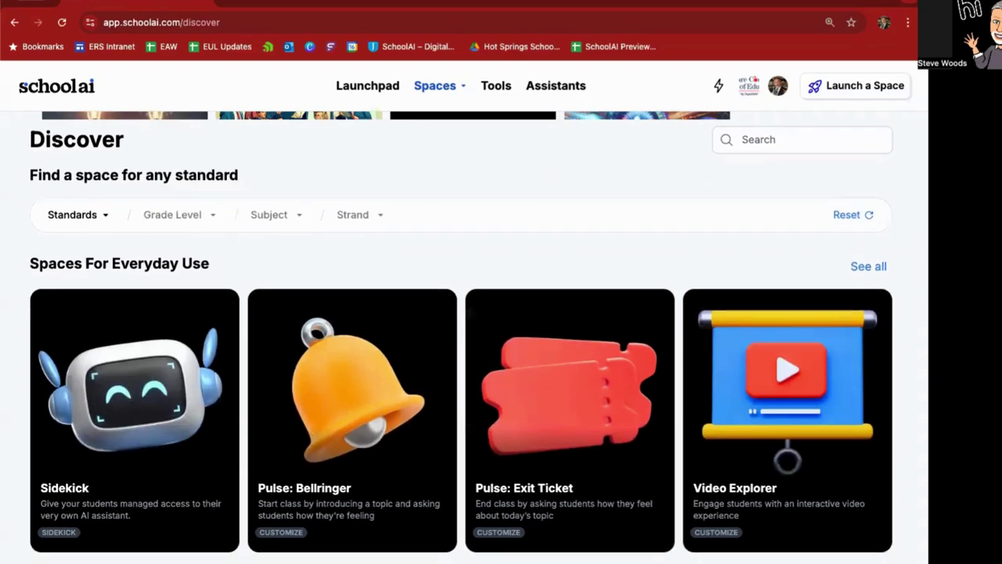
{"action": "scroll", "coordinate": [315, 167], "scroll_direction": "down", "scroll_amount": 1}
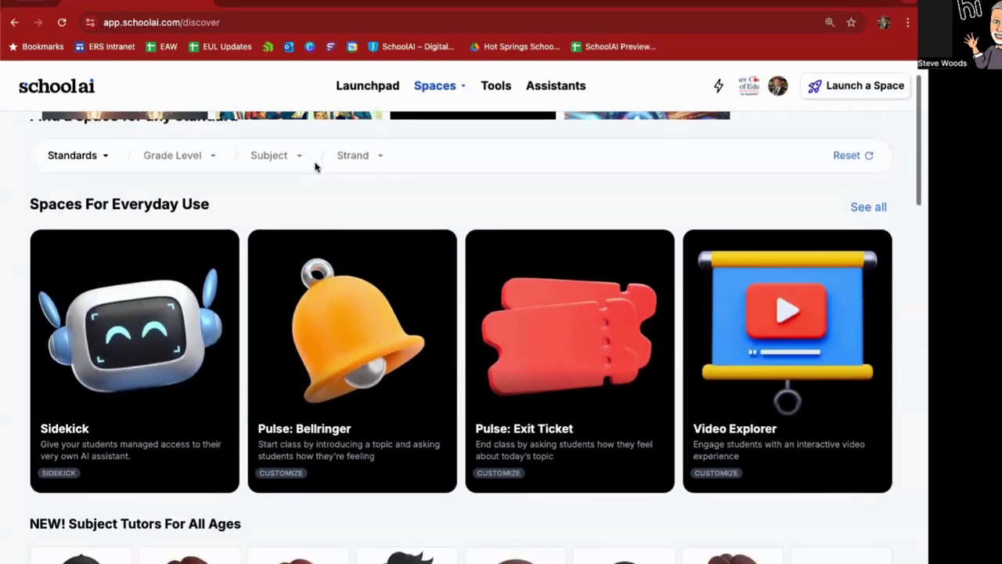